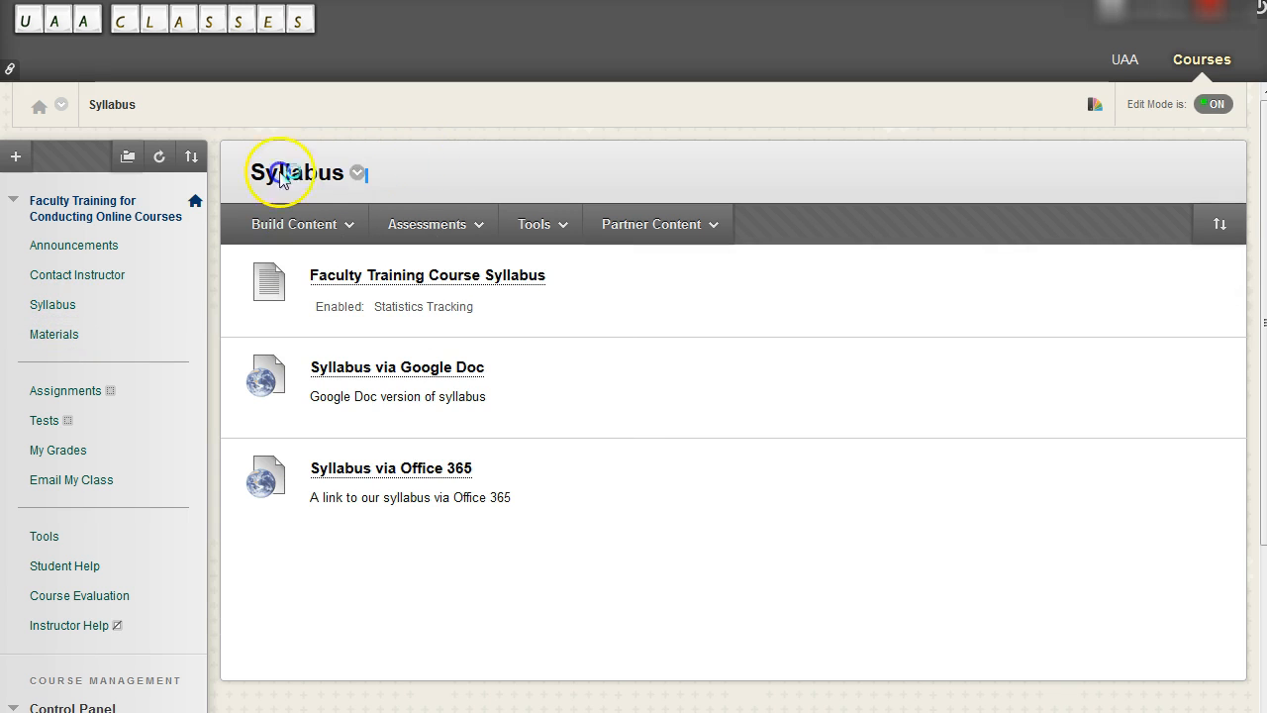
- Start creating a new content item in the Syllabus area
double_click(245, 178)
click(796, 582)
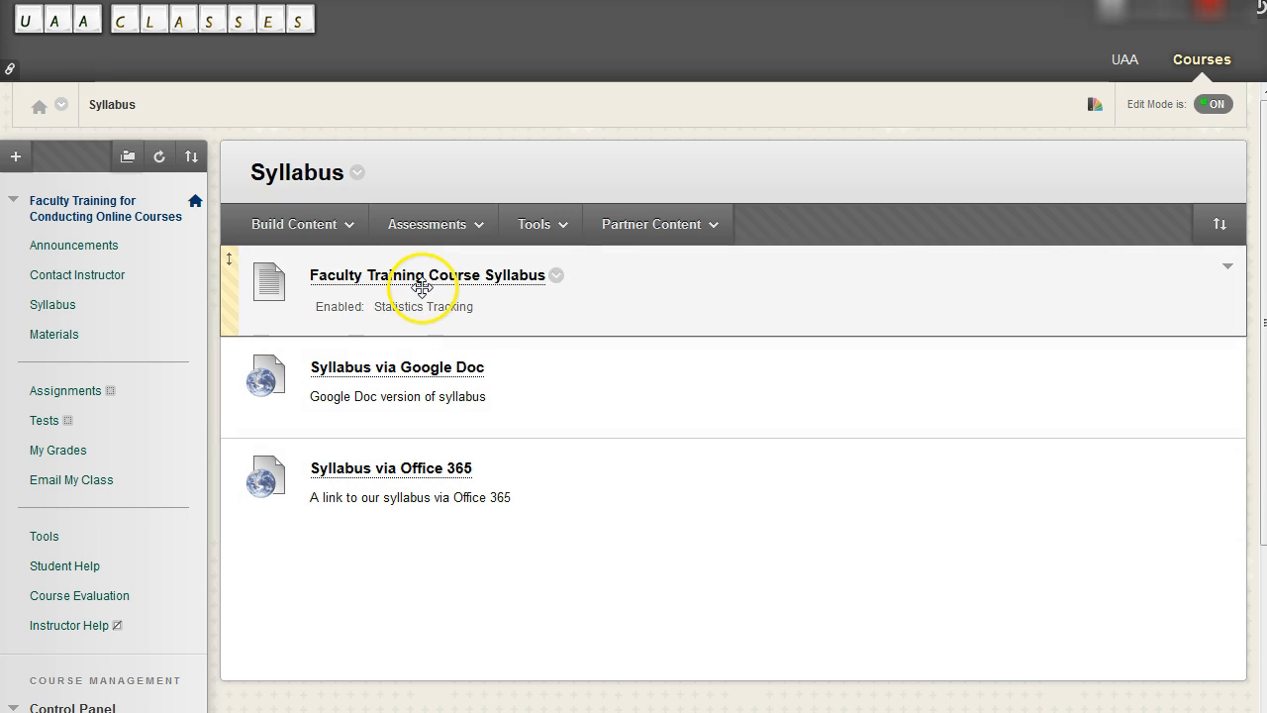
click(345, 226)
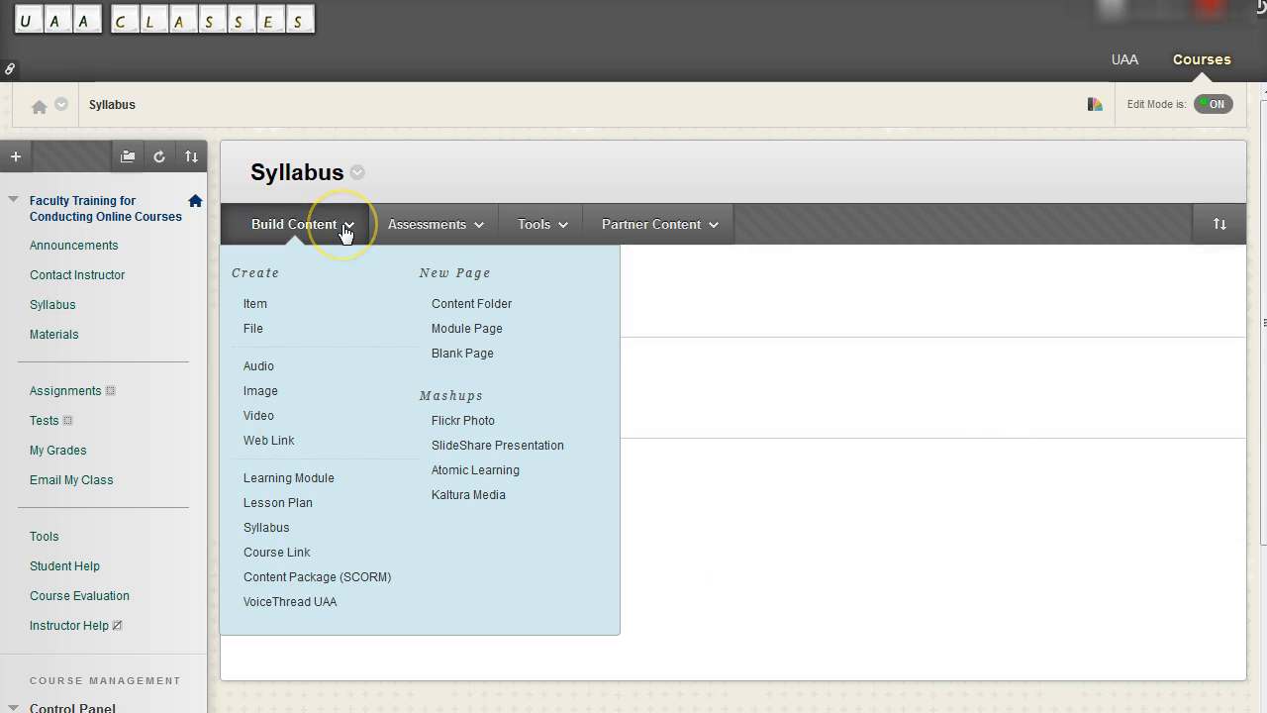
click(261, 304)
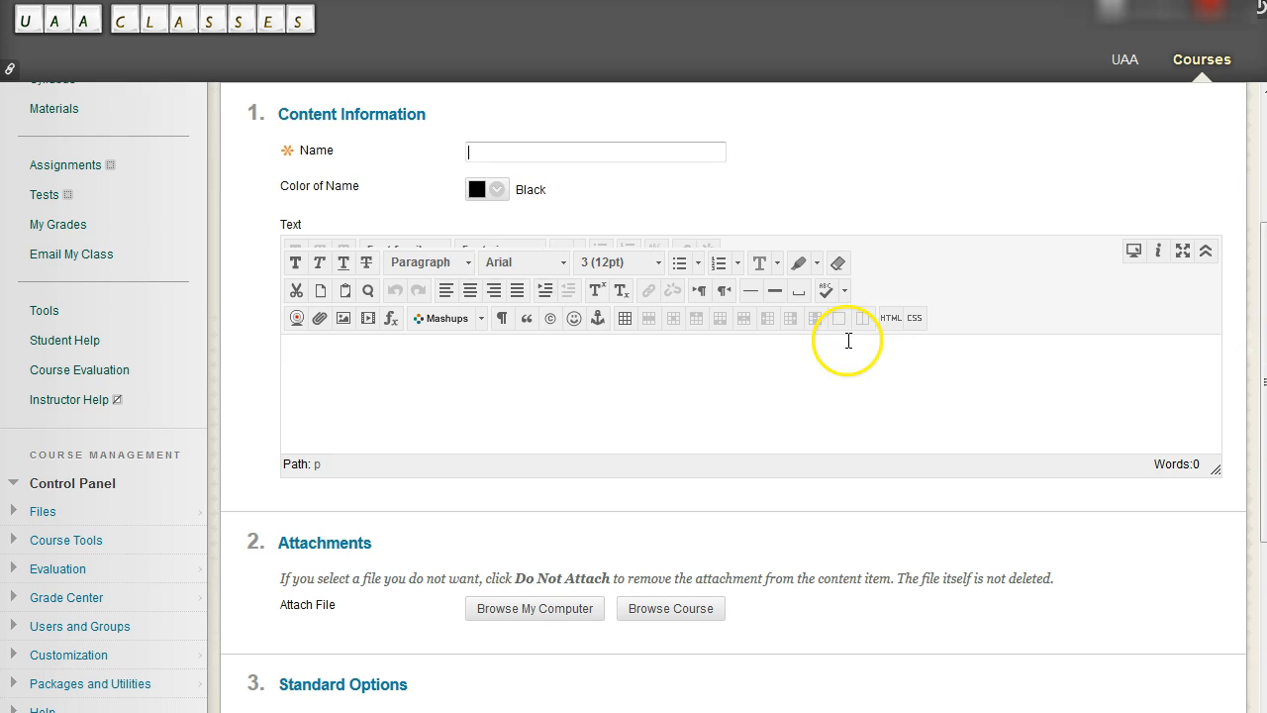
- Name the new content item "Embedded Google Doc Syllabus"
scroll(520, 402, up, 1)
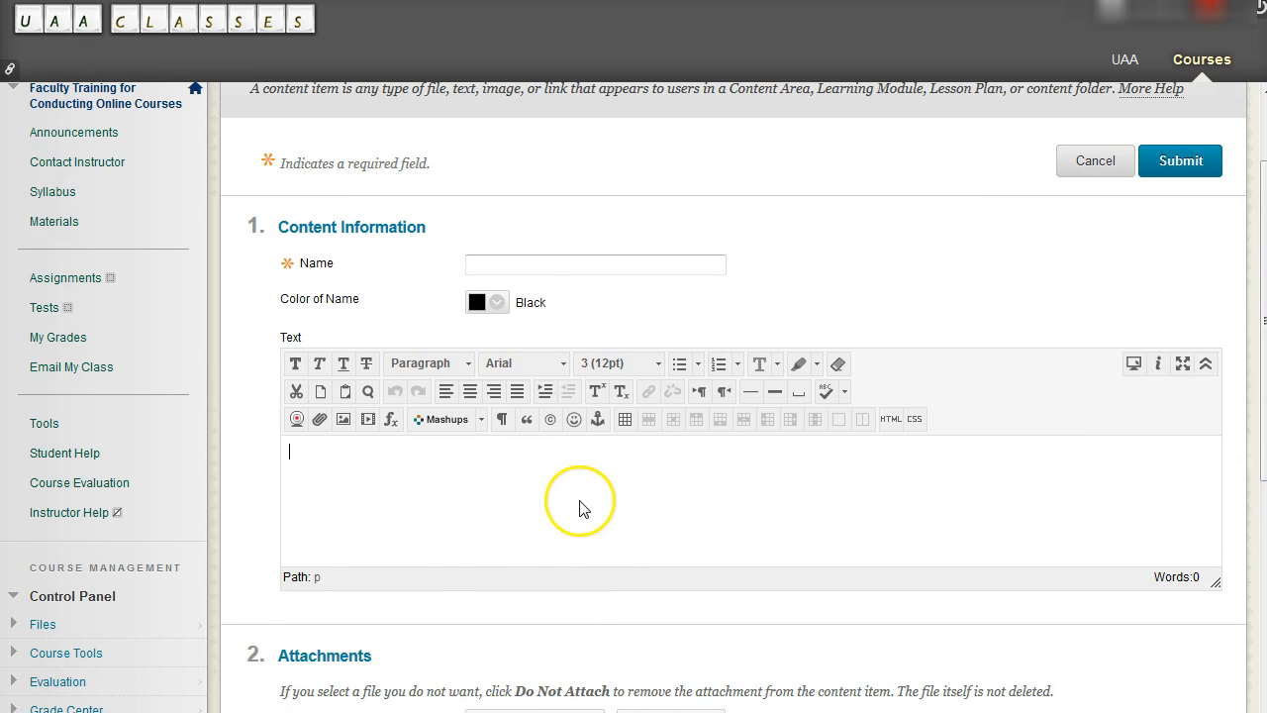
scroll(584, 509, down, 2)
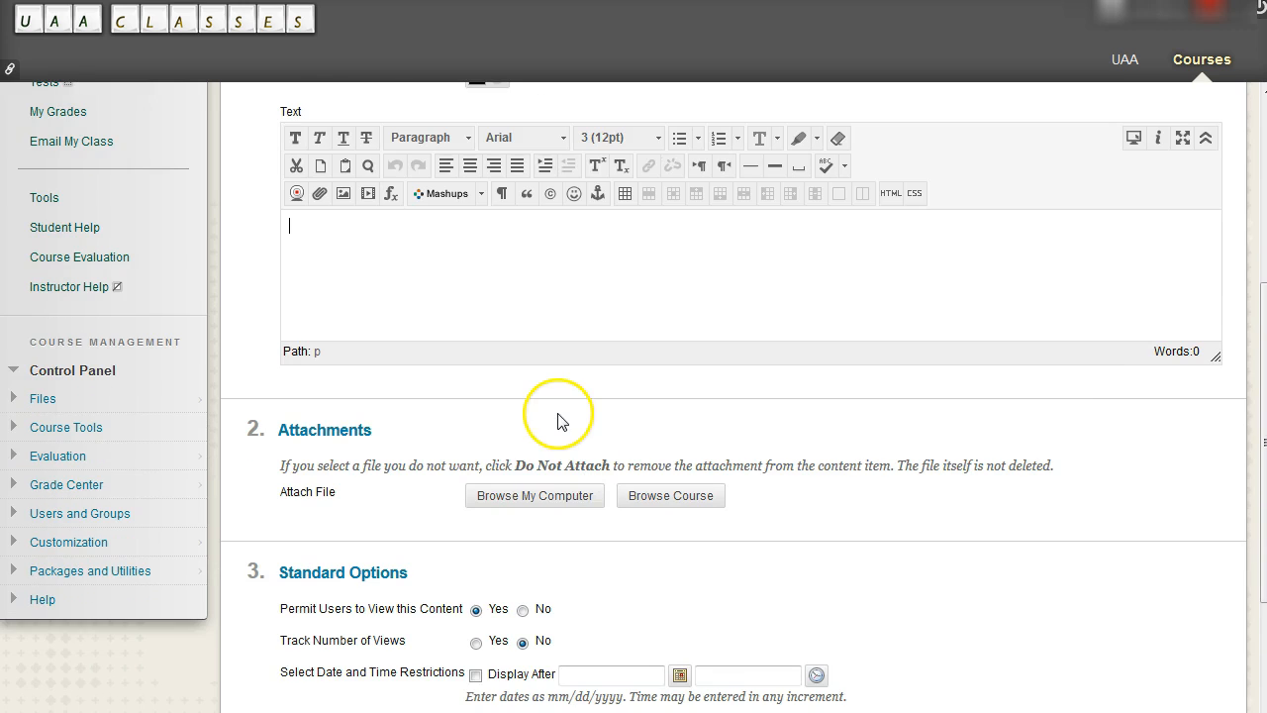
scroll(561, 410, down, 1)
scroll(885, 396, down, 1)
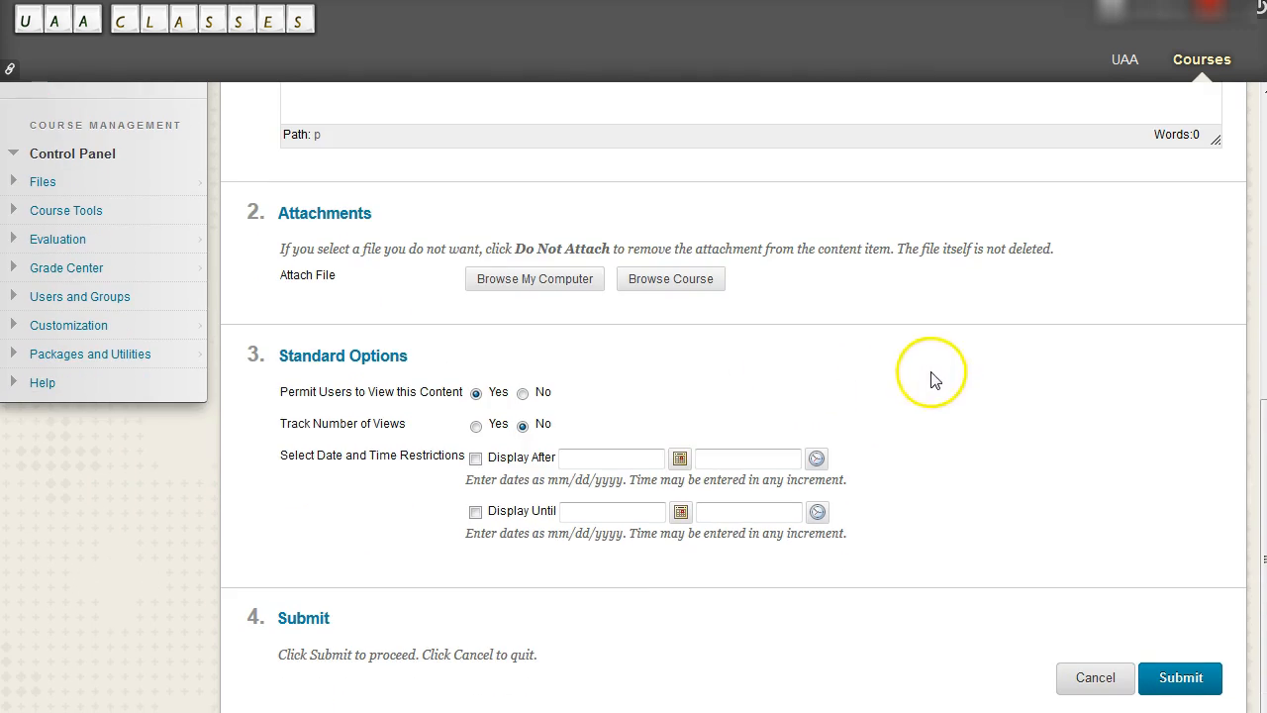
scroll(942, 373, up, 3)
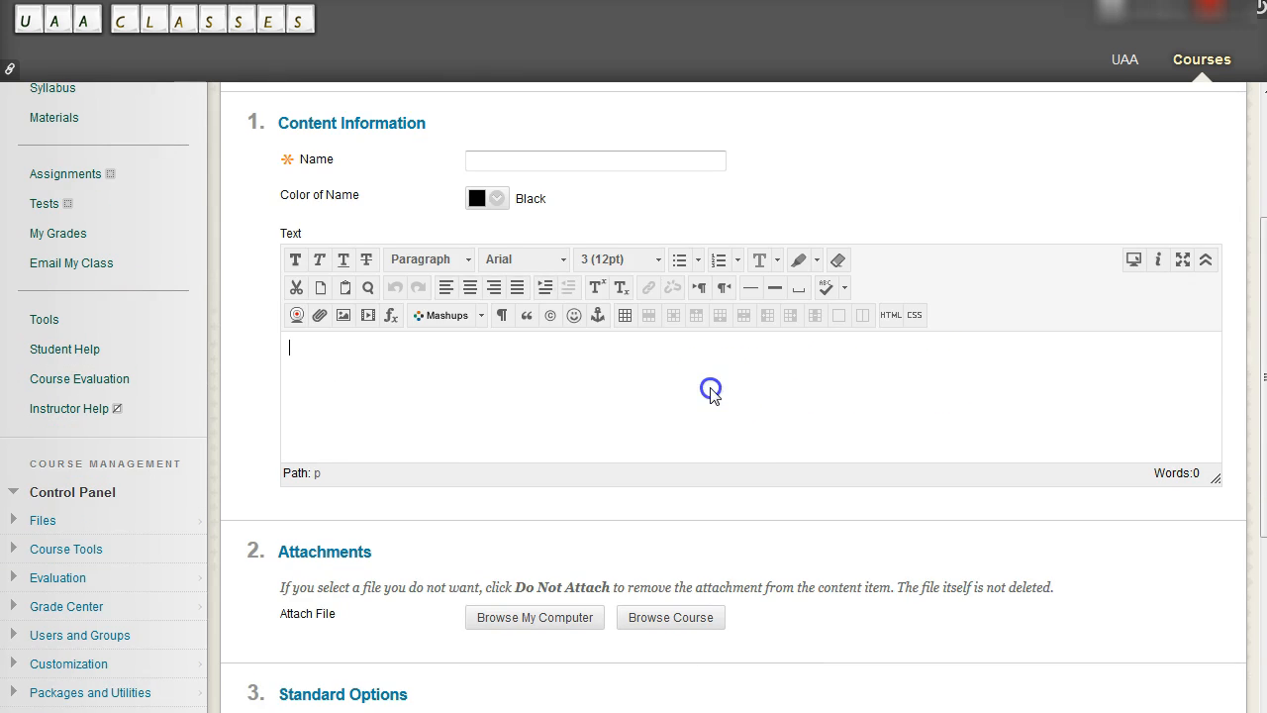
scroll(711, 391, up, 1)
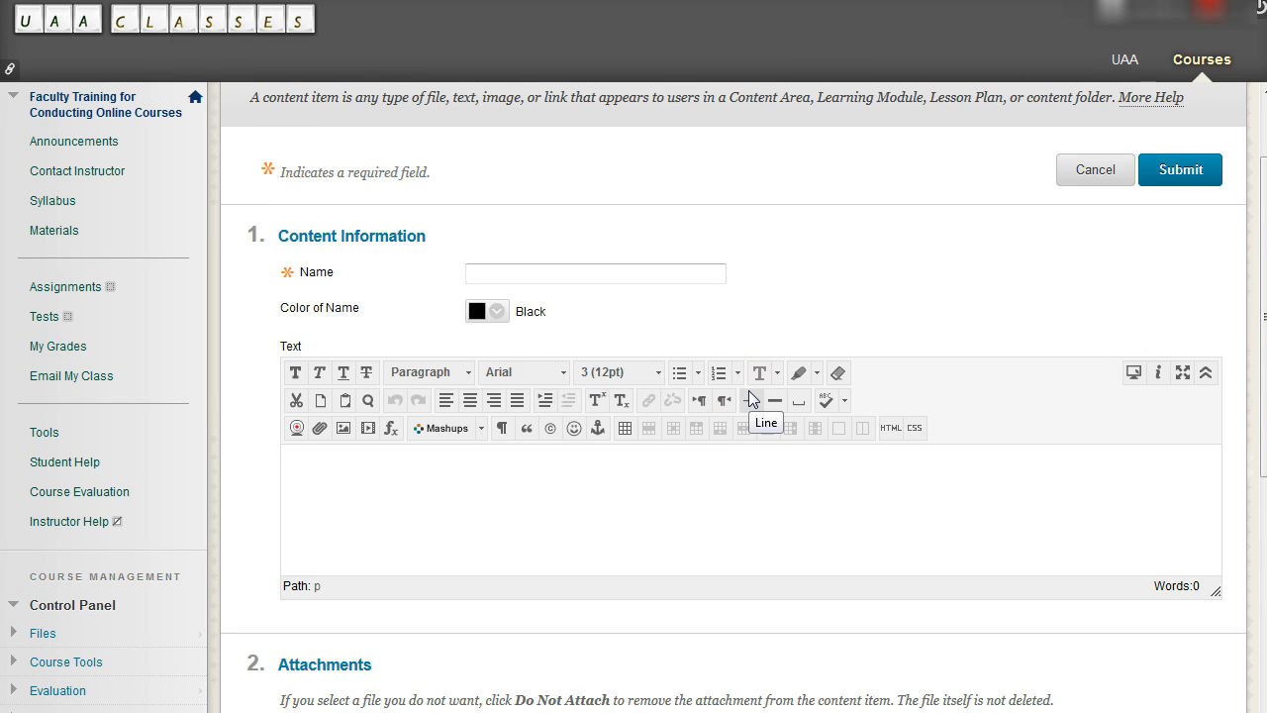
click(753, 492)
click(603, 267)
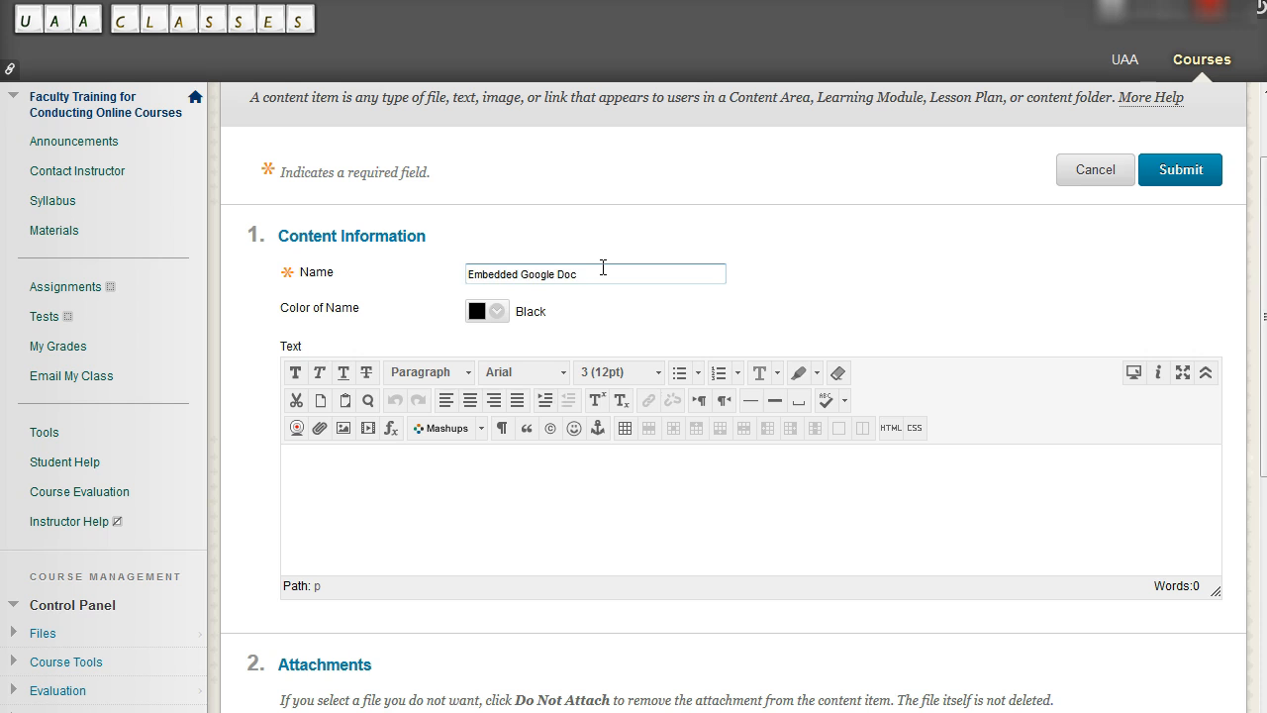
click(604, 500)
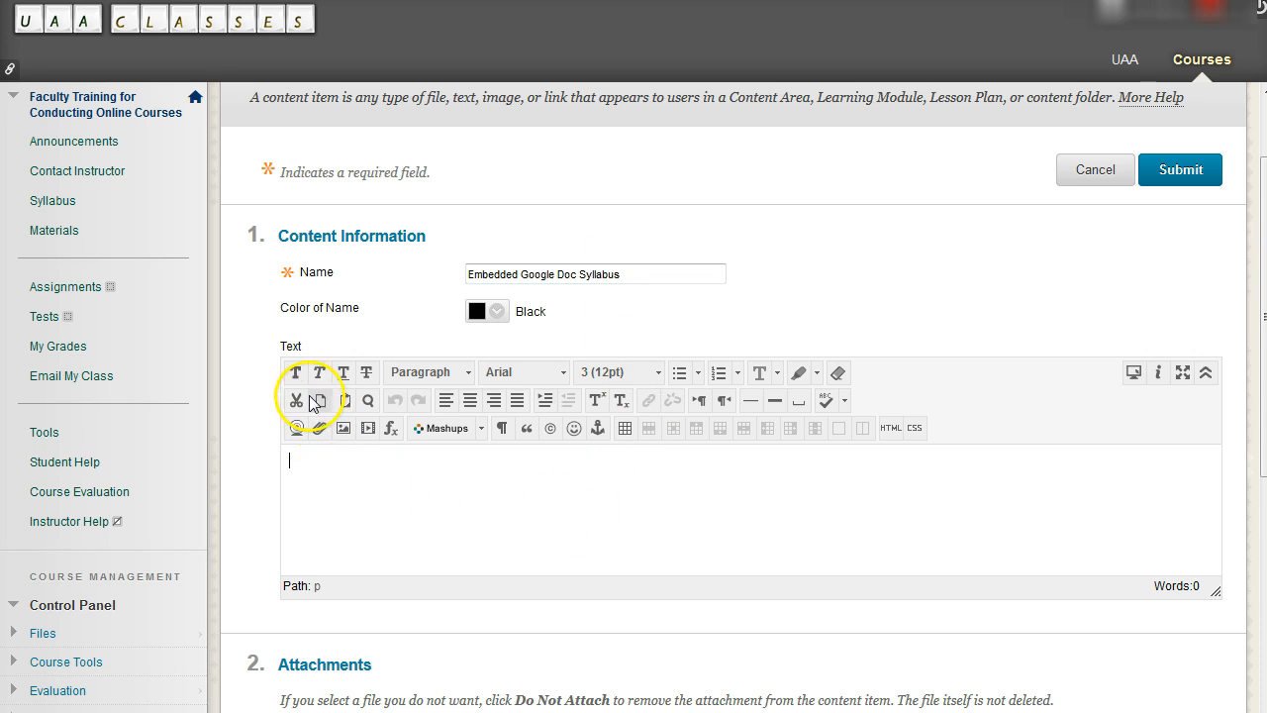
- Switch the text editor between its reduced and full sets of formatting tools, finishing with the full set
click(1206, 374)
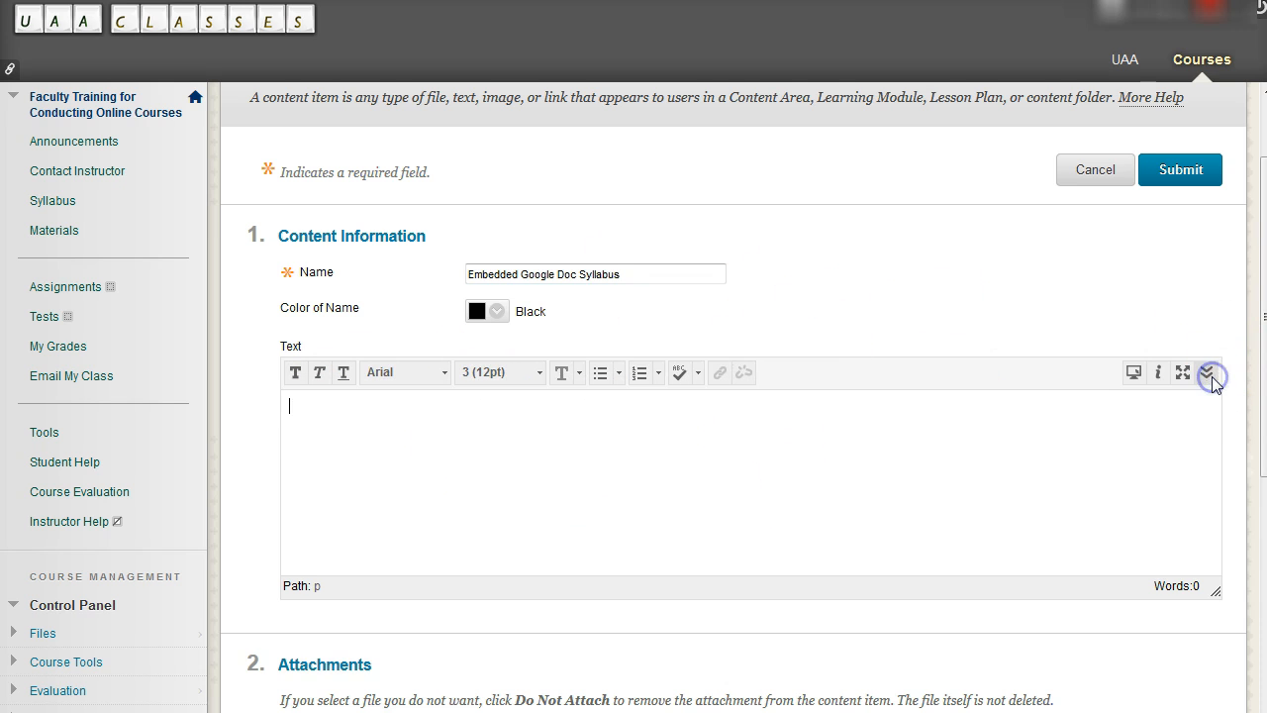
click(285, 404)
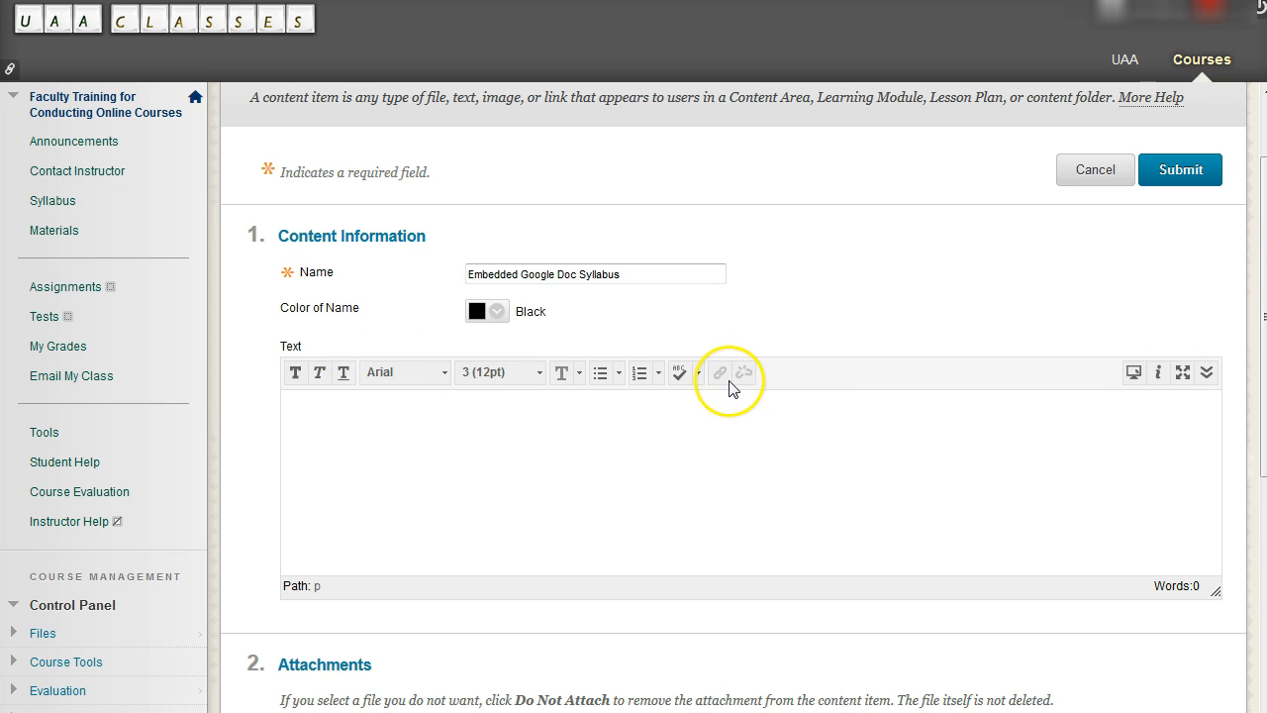
click(1208, 374)
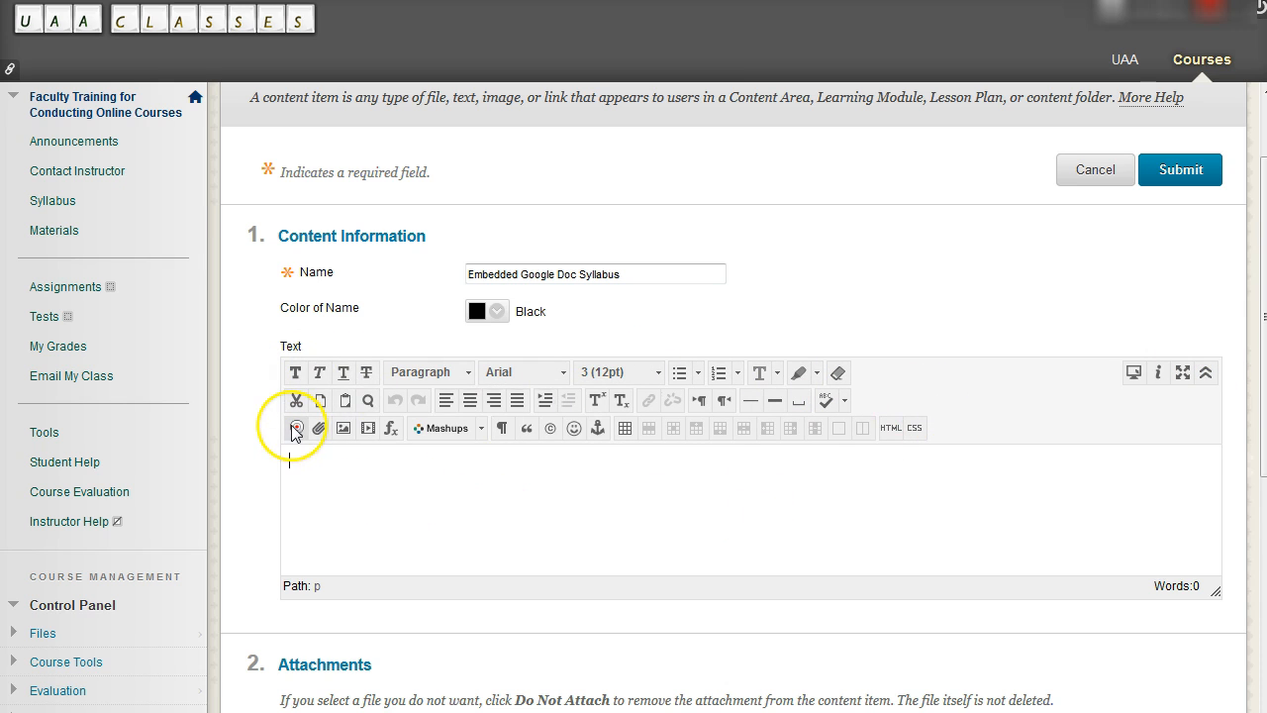
click(371, 439)
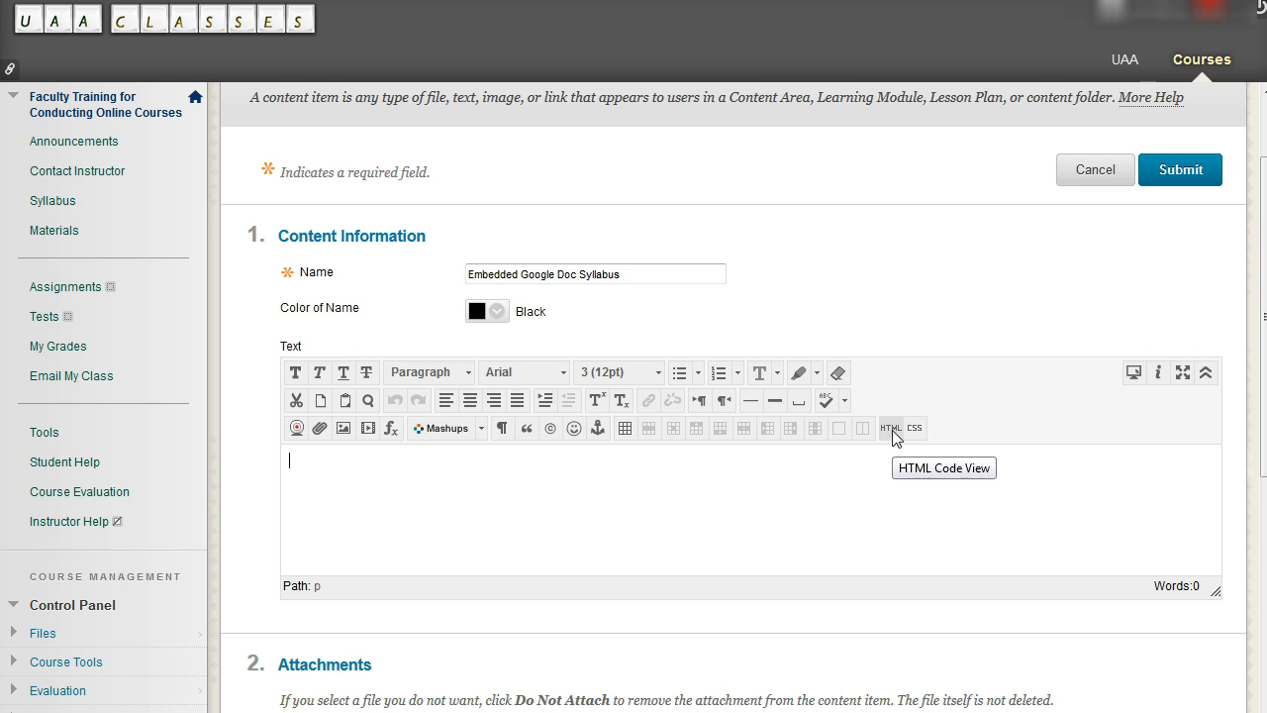
click(1205, 373)
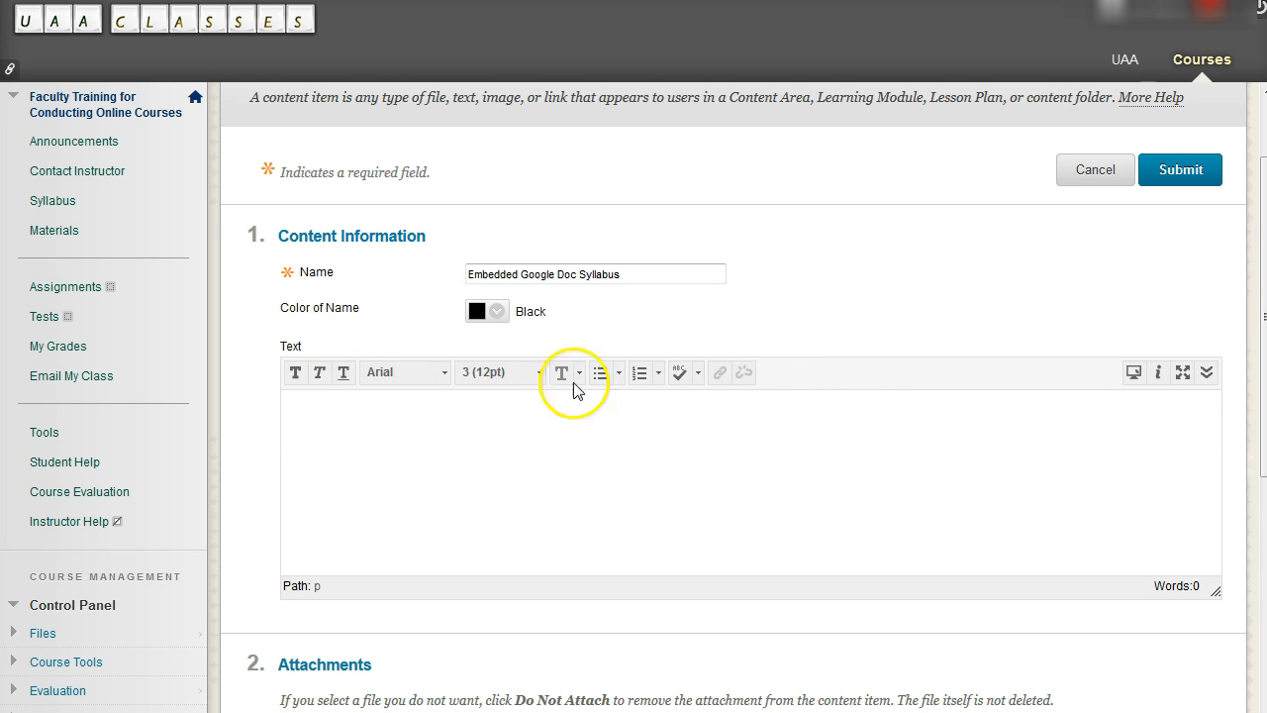
click(1207, 375)
click(621, 517)
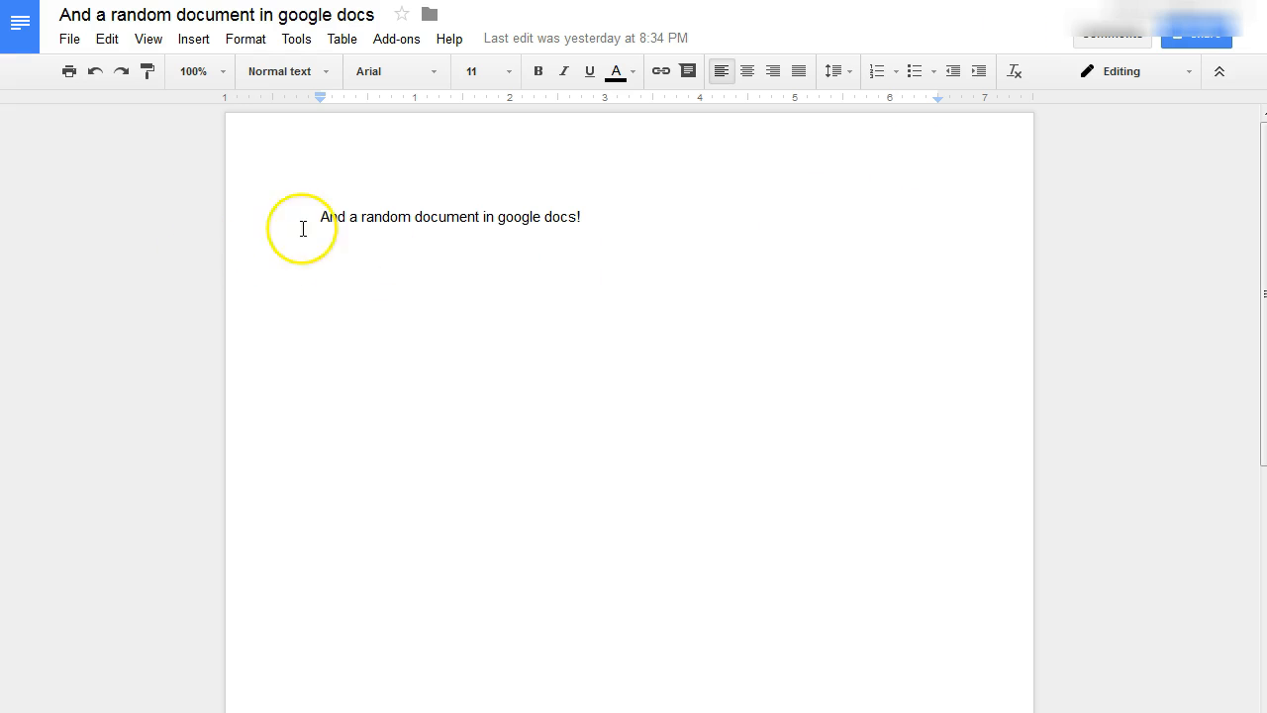
- Switch to the Google Doc "And a random document in google docs" and open its Publish to the web settings
drag(346, 217, 716, 255)
click(716, 254)
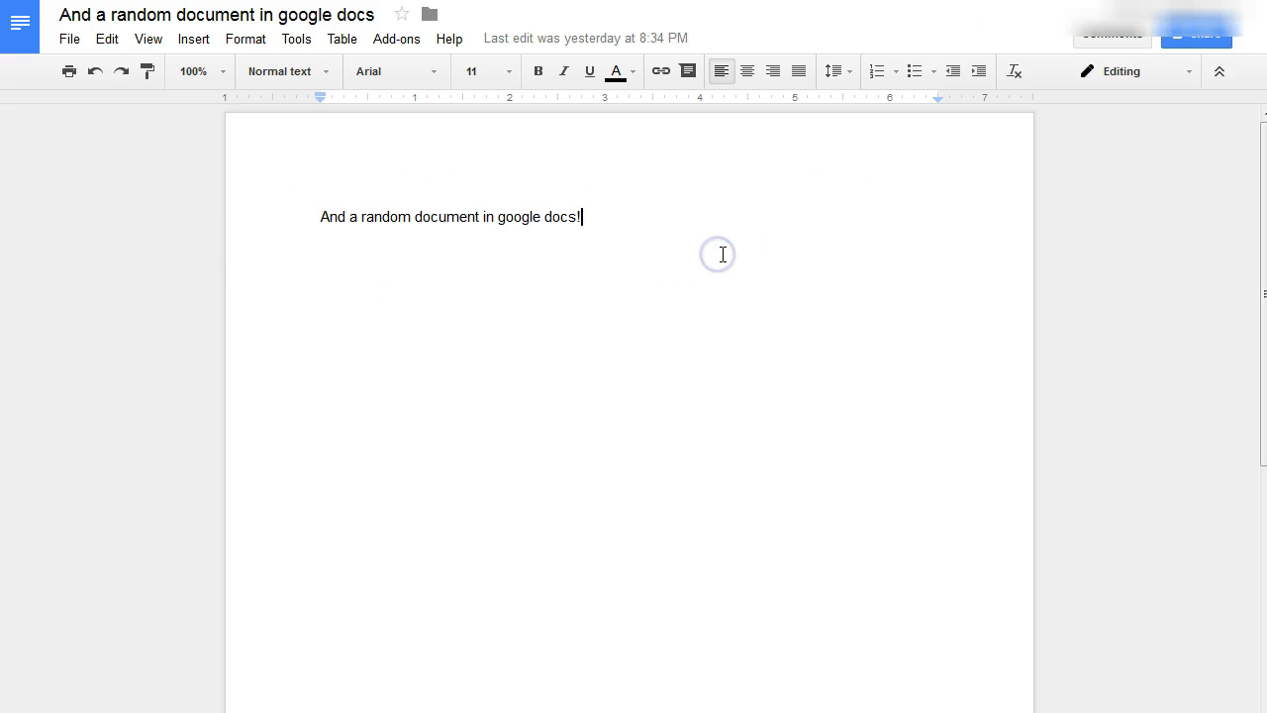
click(69, 41)
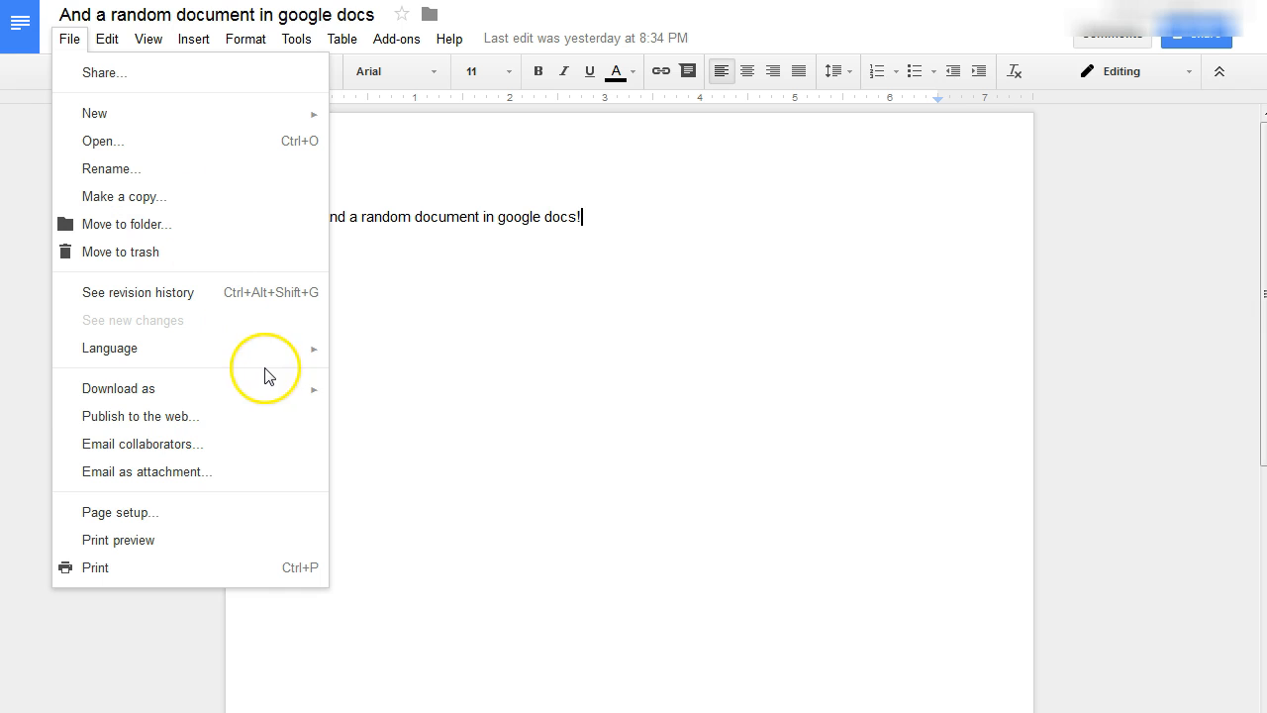
click(184, 421)
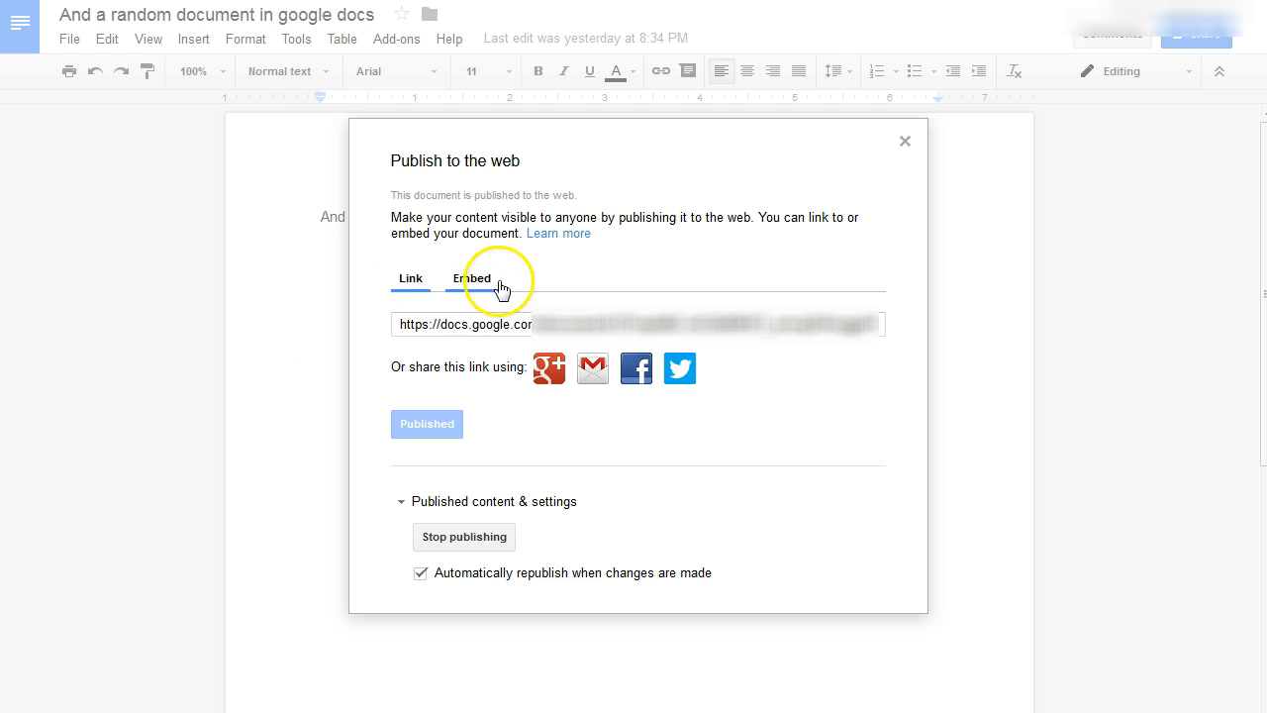
- Copy the published document's complete iframe embed code
click(470, 280)
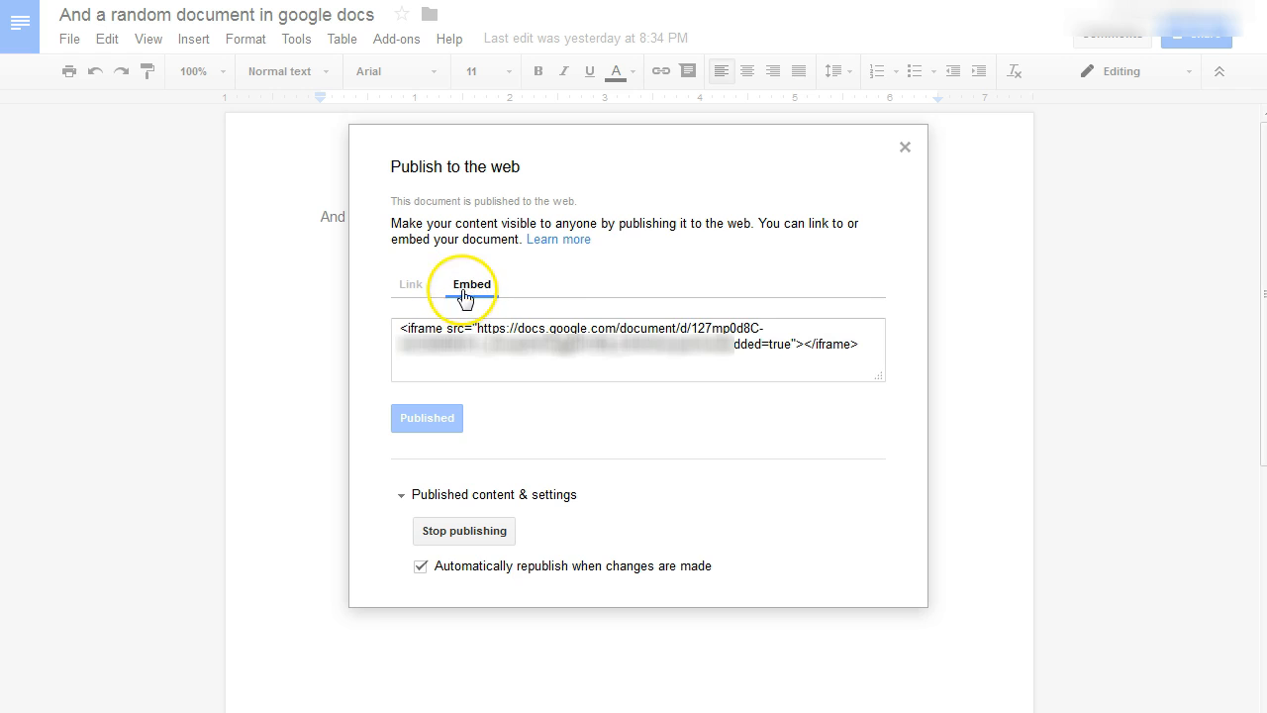
click(860, 343)
click(860, 344)
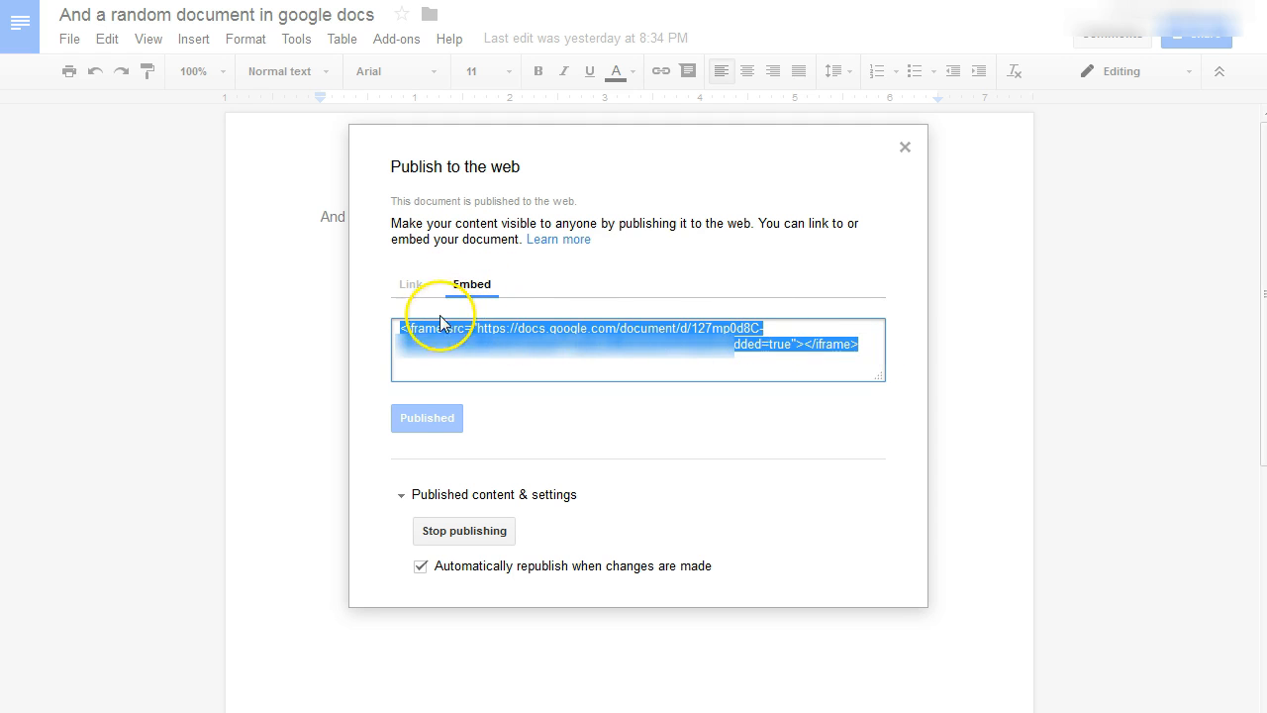
click(419, 349)
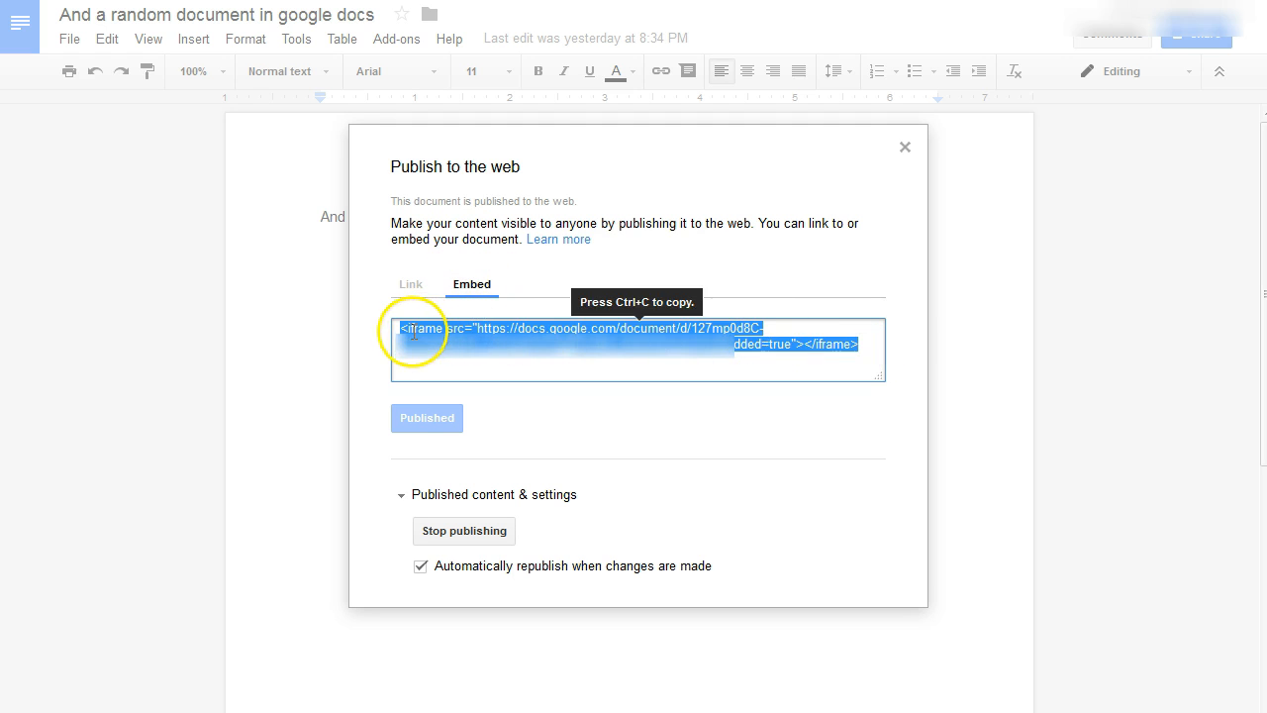
right_click(626, 336)
click(693, 401)
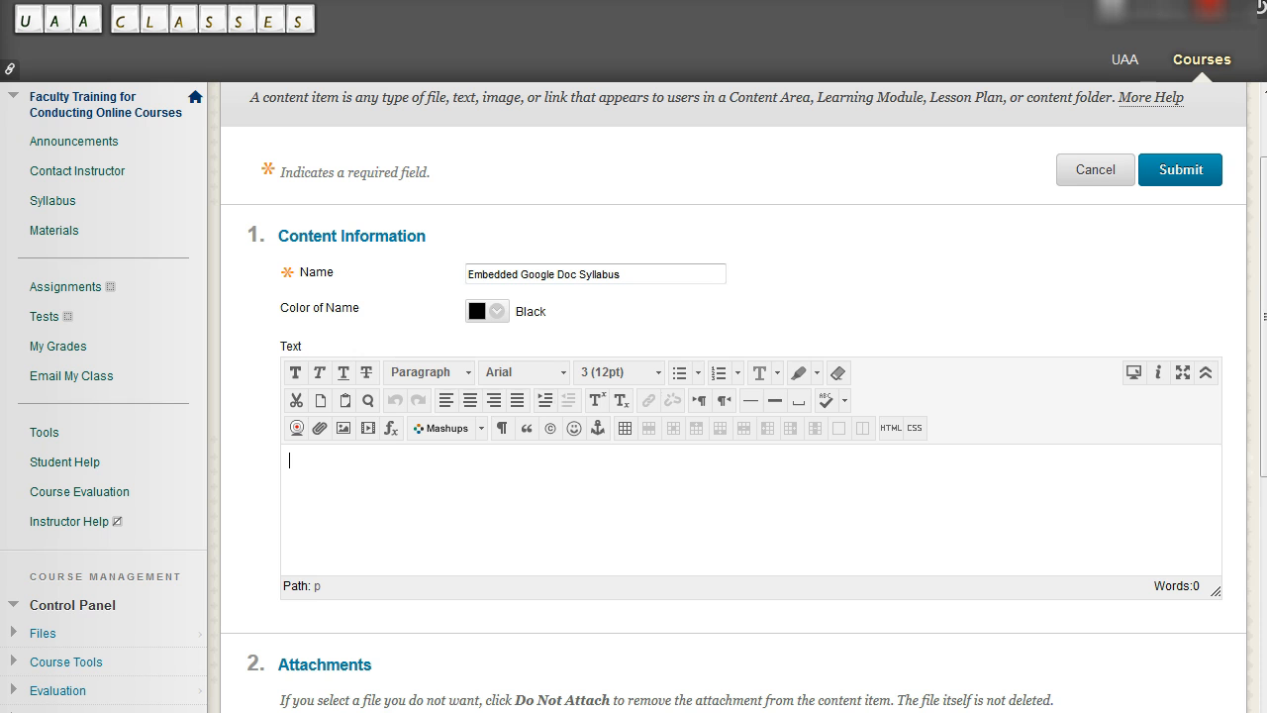
- Back in the course item, paste the copied iframe code into the text's HTML code view and update it
click(891, 428)
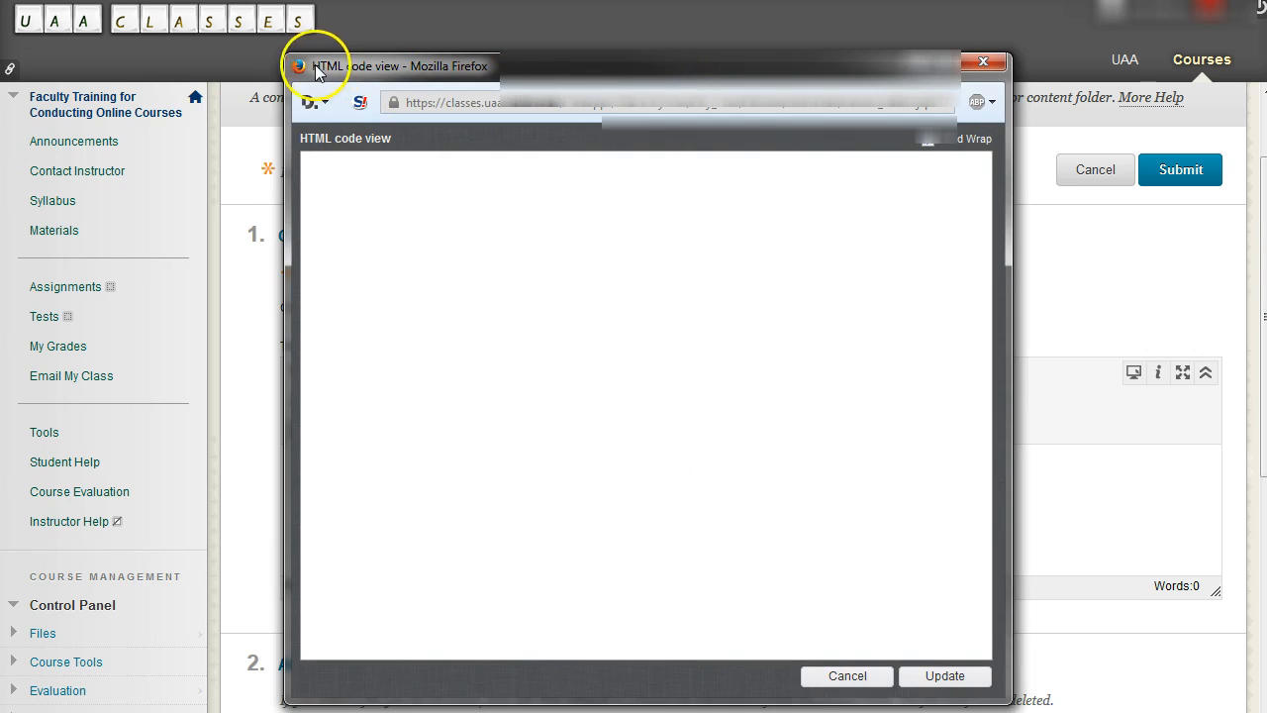
click(472, 201)
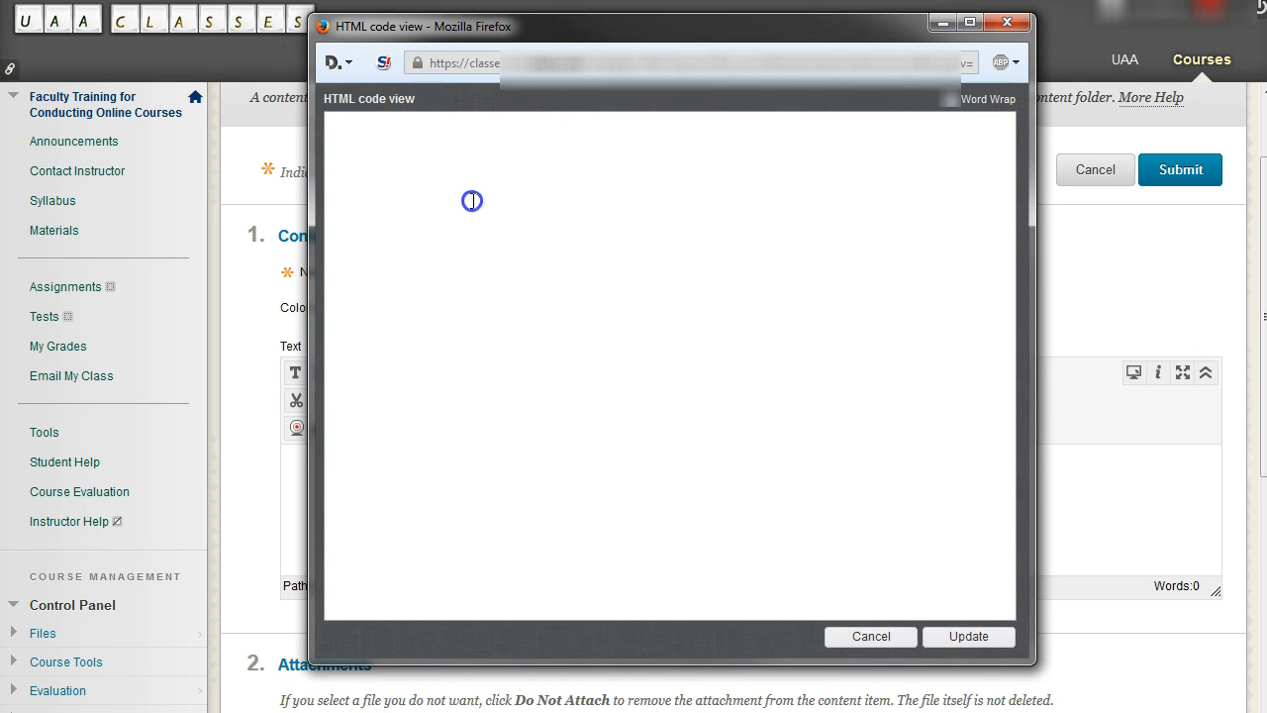
right_click(409, 184)
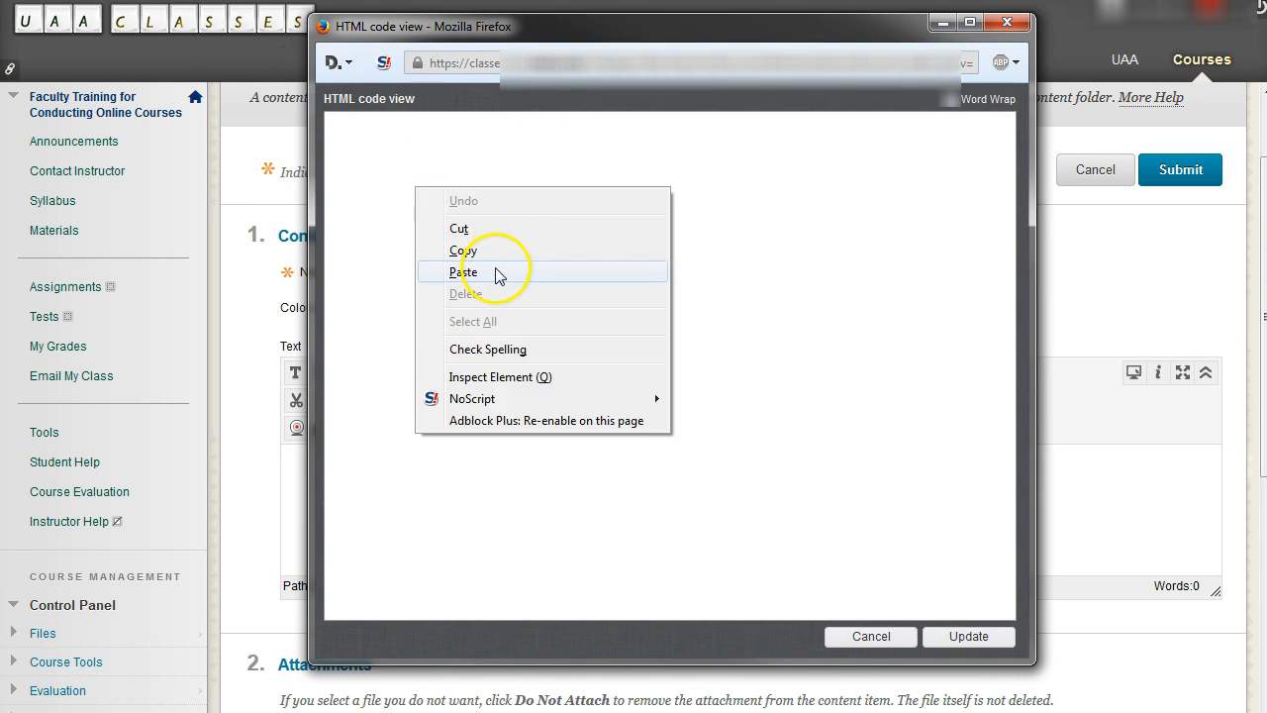
click(498, 274)
drag(651, 136, 313, 113)
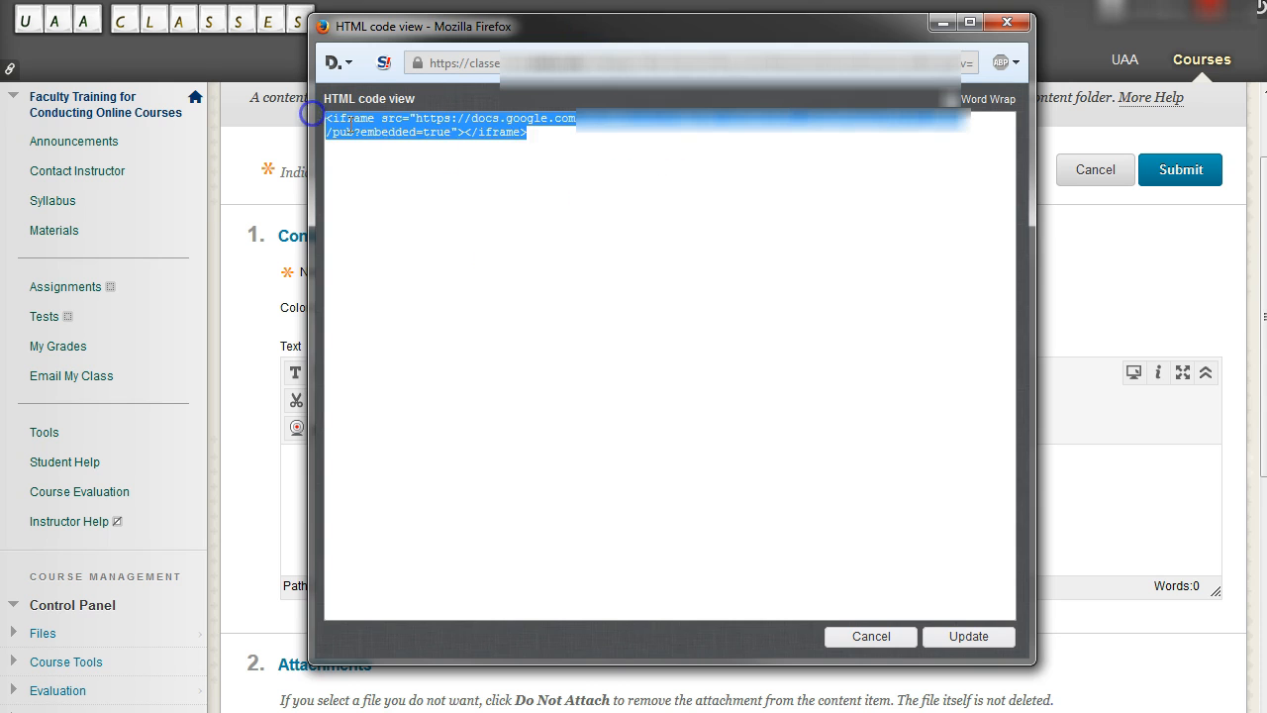
click(559, 140)
drag(329, 121, 534, 134)
click(566, 144)
click(980, 634)
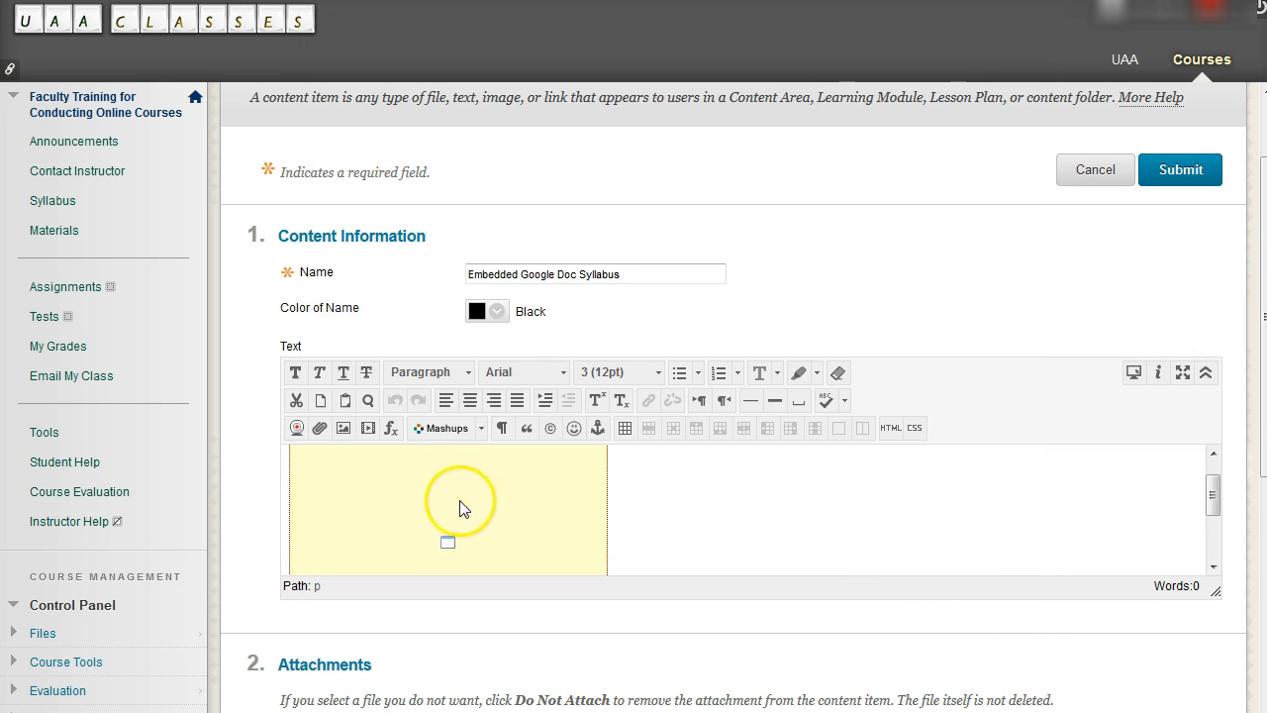
- Review the embedded frame and Standard Options, submit the item, and view the embedded document in the Syllabus area
click(665, 482)
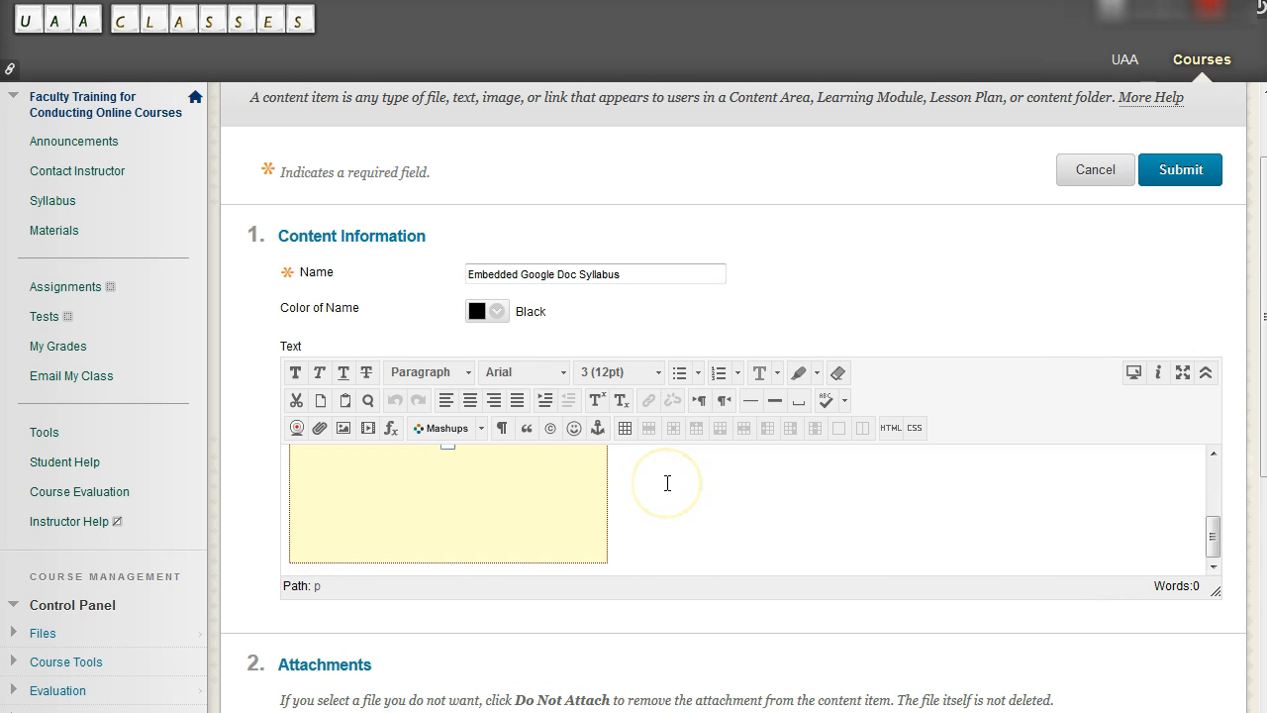
scroll(614, 514, up, 3)
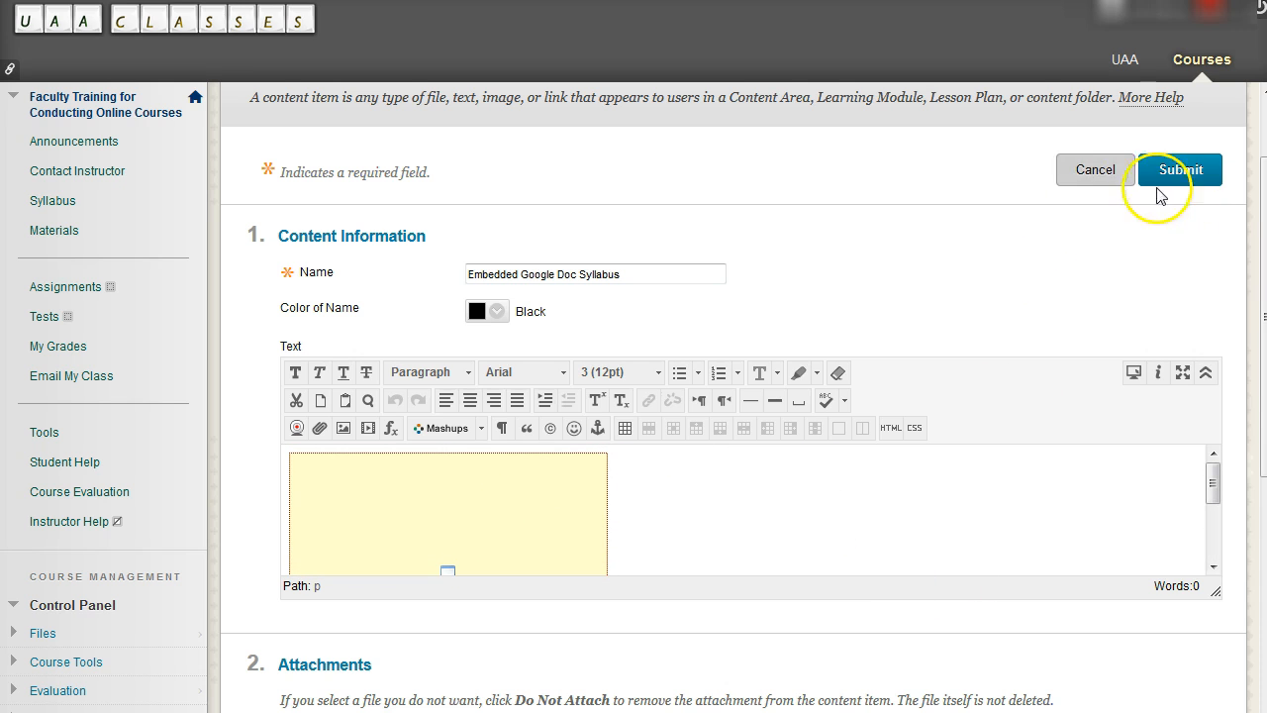
scroll(1083, 334, down, 4)
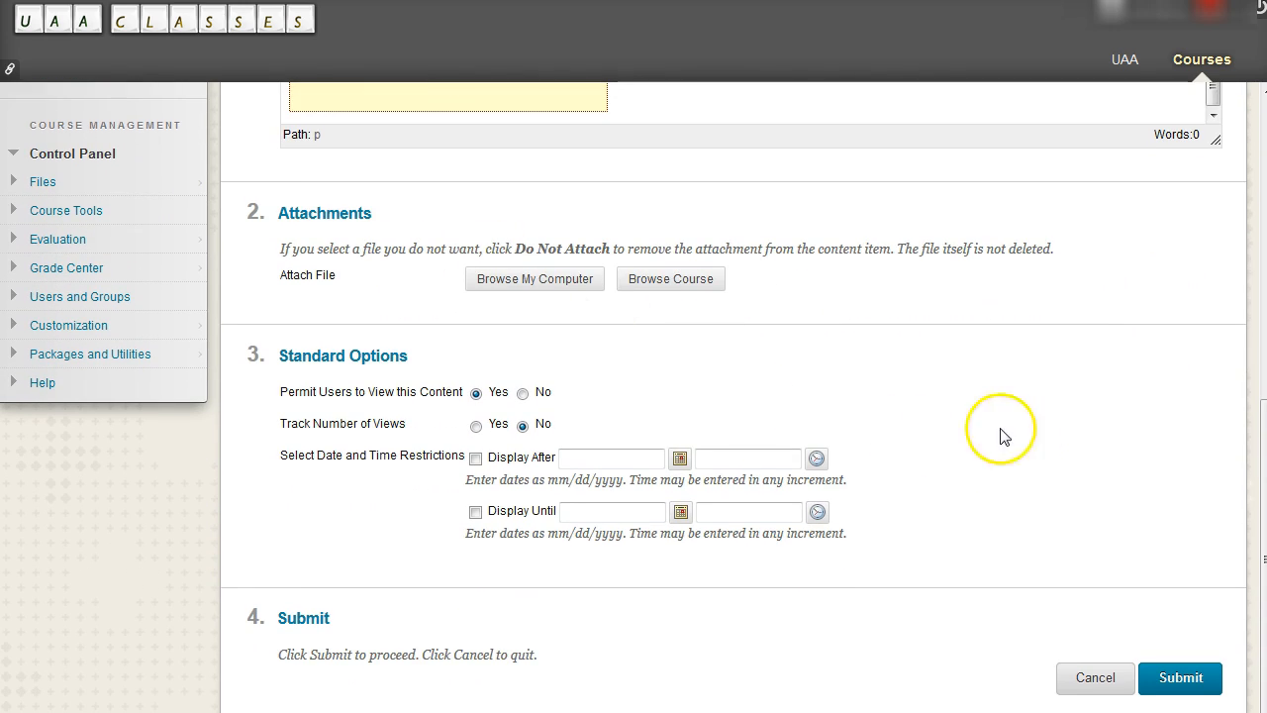
drag(376, 391, 500, 423)
click(374, 416)
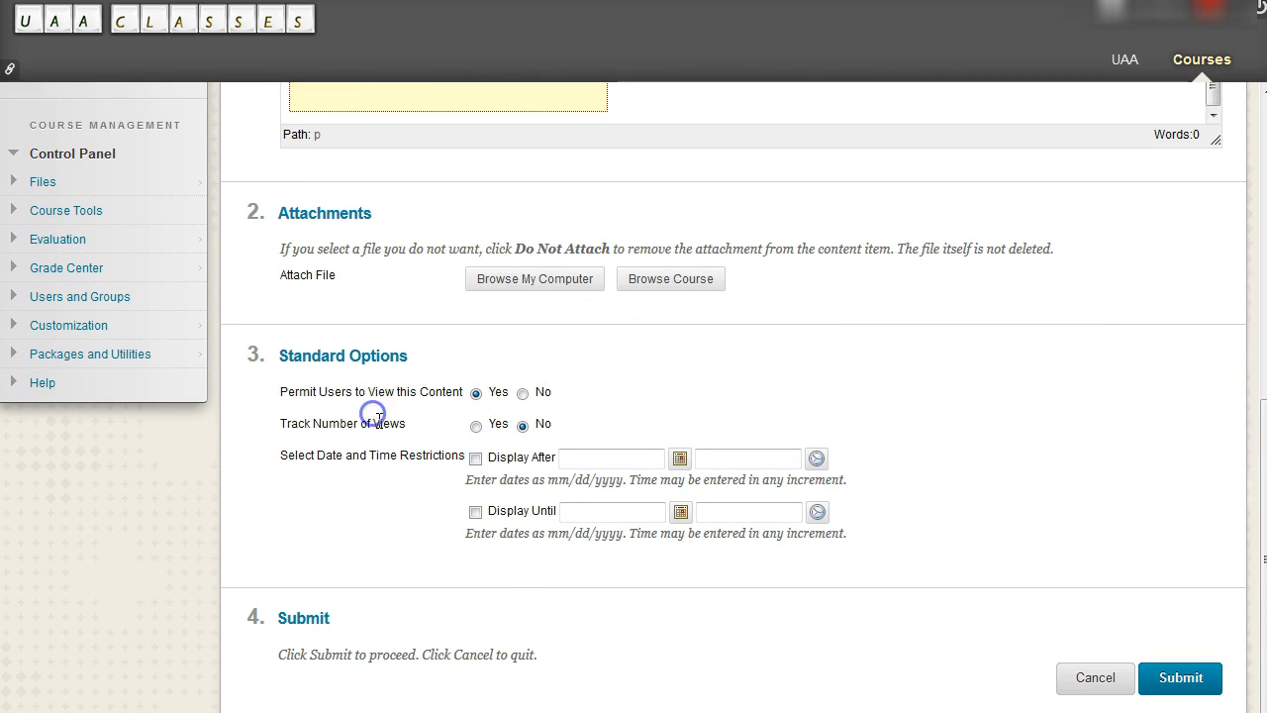
drag(329, 423, 586, 432)
click(592, 432)
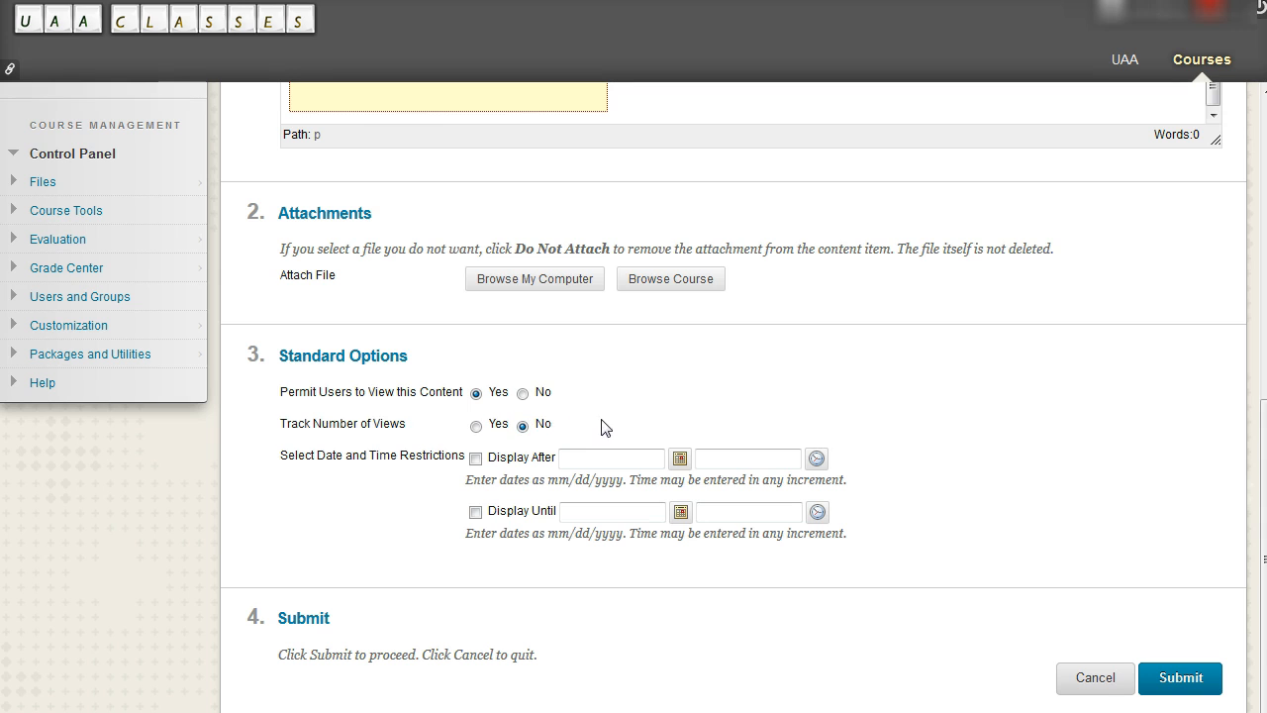
click(1176, 675)
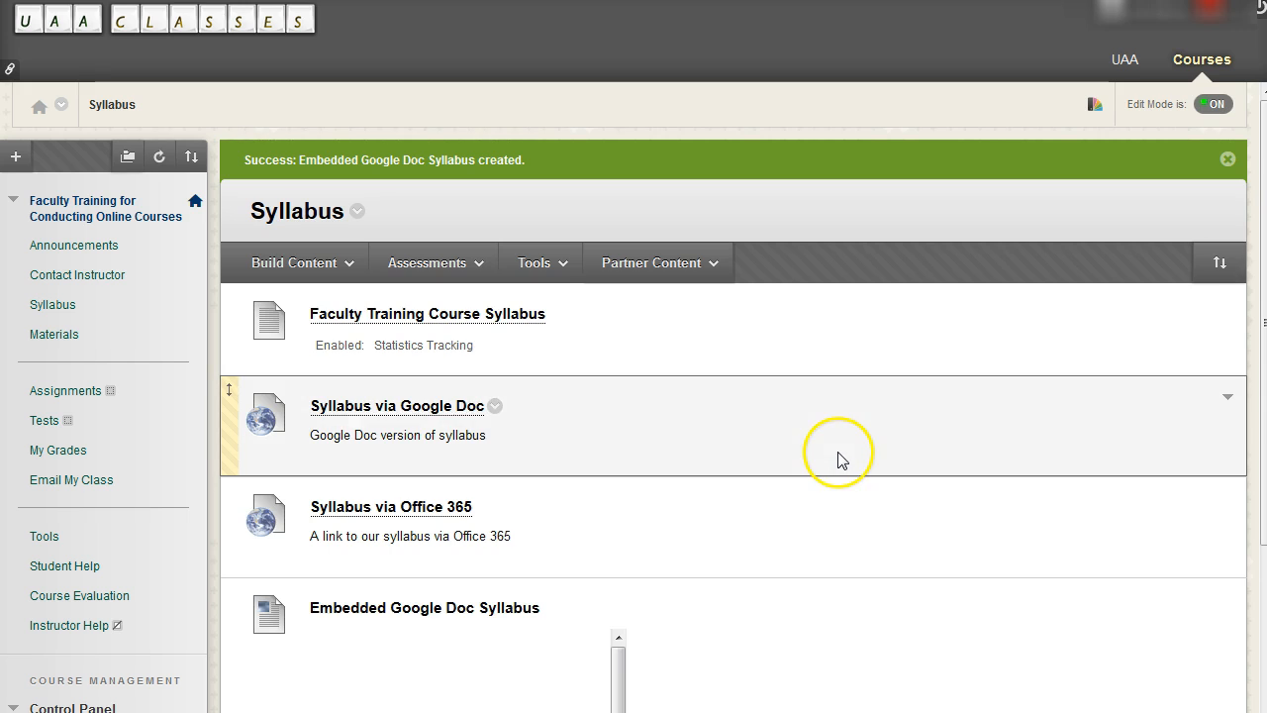
scroll(792, 440, down, 2)
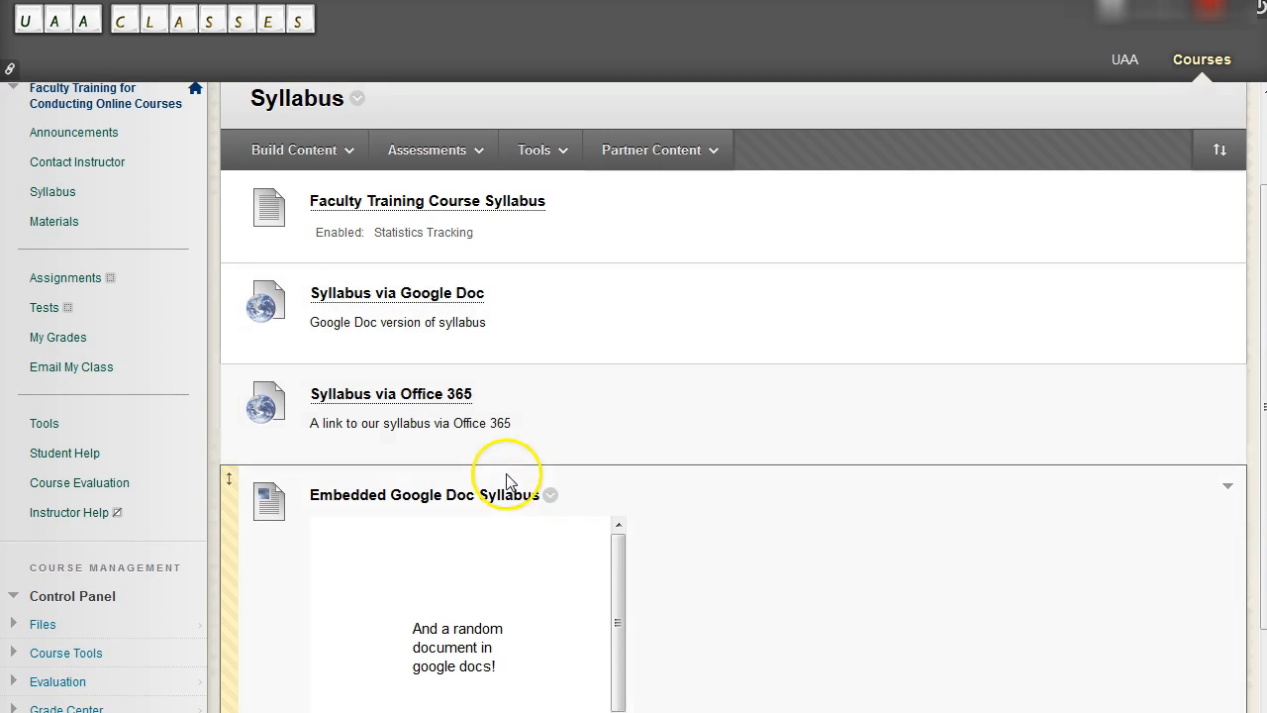
- Examine the embedded document's frame size and its inner scrolling within the Embedded Google Doc Syllabus item
scroll(707, 460, up, 2)
scroll(716, 462, down, 4)
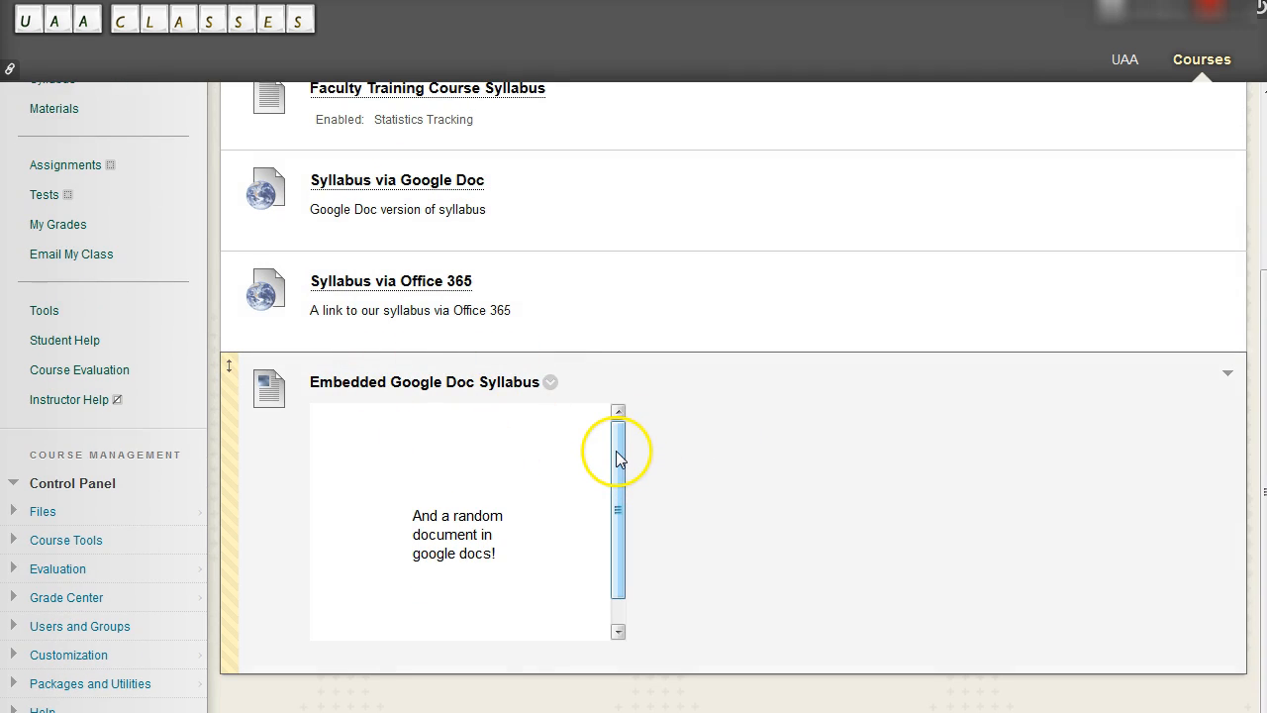
drag(617, 453, 619, 476)
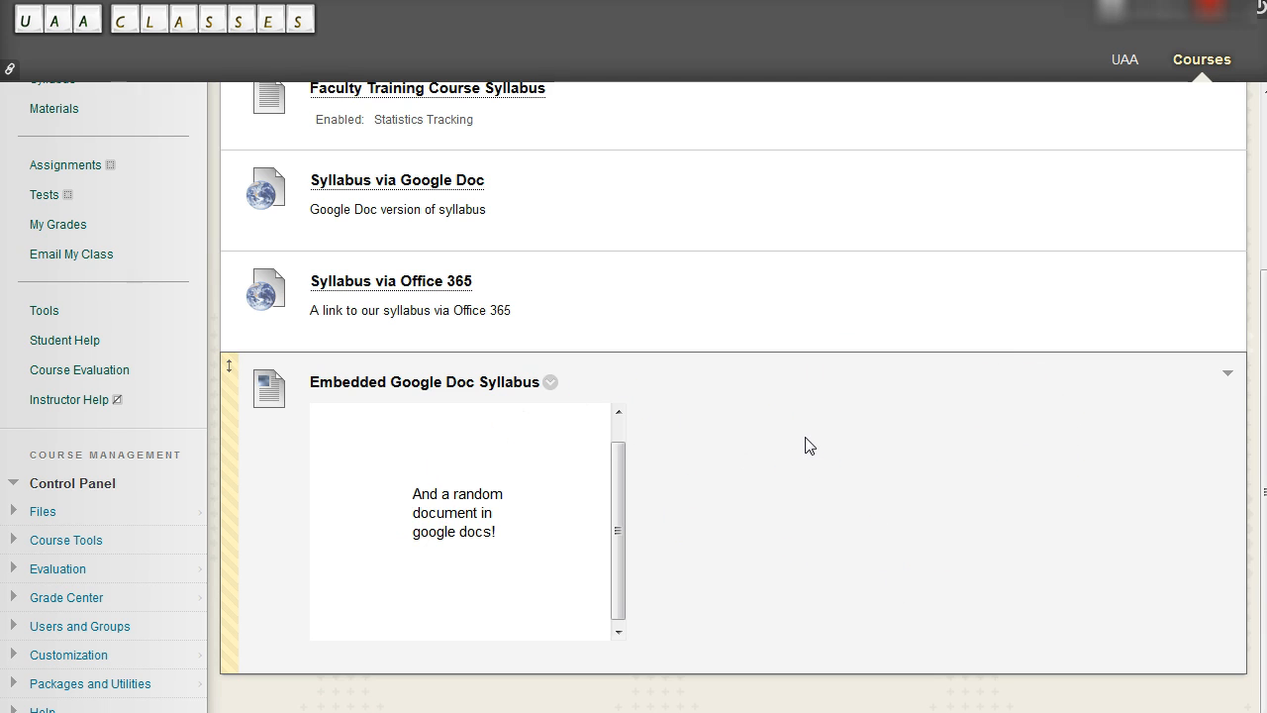
click(848, 444)
click(437, 198)
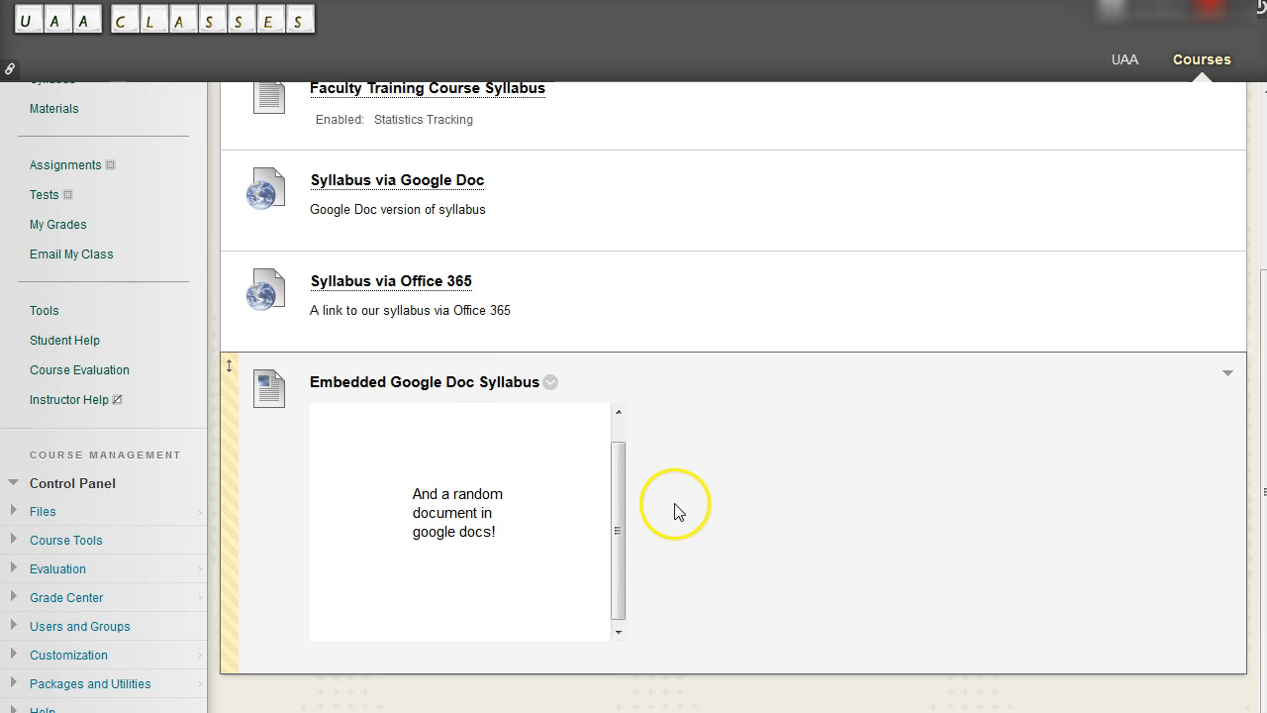
scroll(614, 500, up, 1)
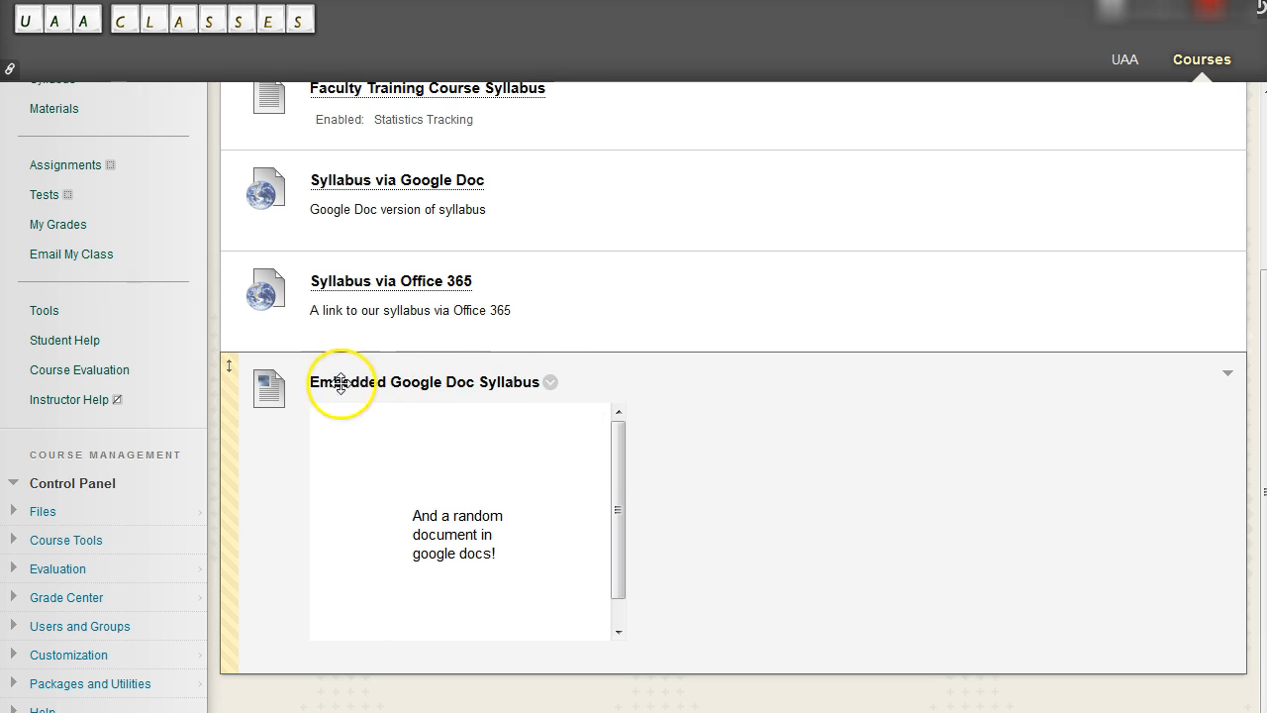
- Open the Embedded Google Doc Syllabus item for editing and bring up its text's HTML code view
click(551, 383)
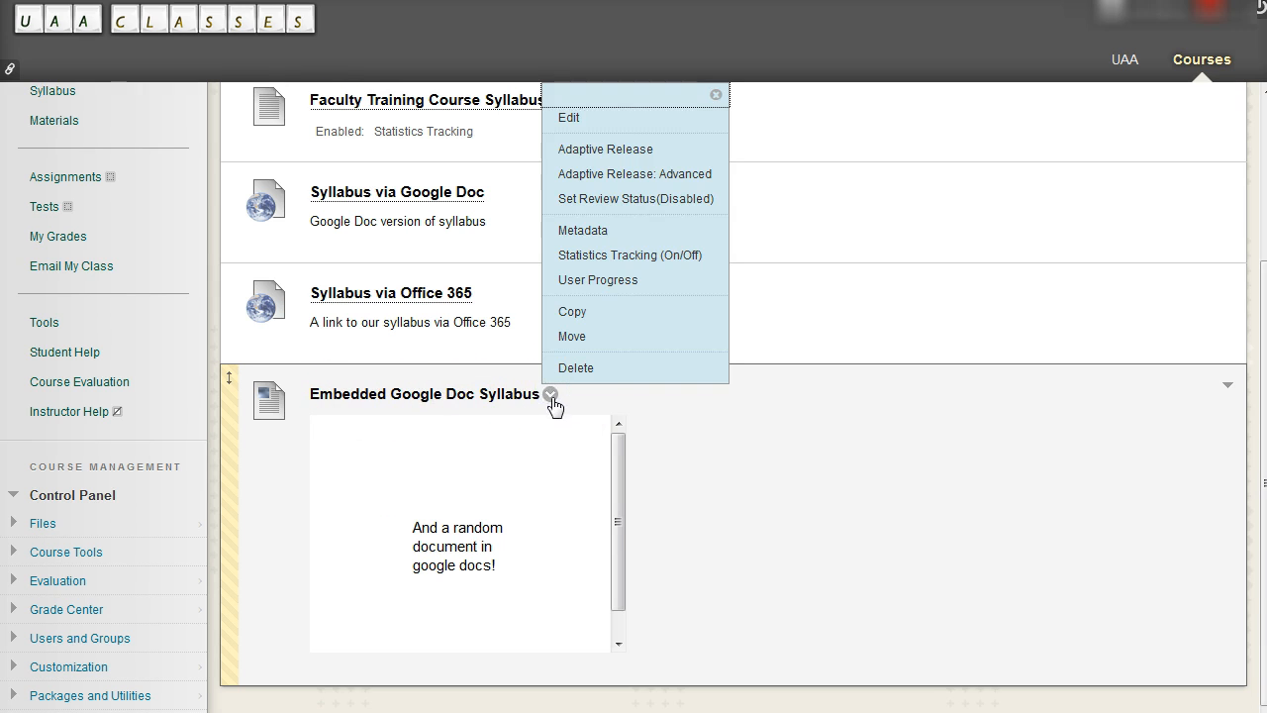
click(579, 119)
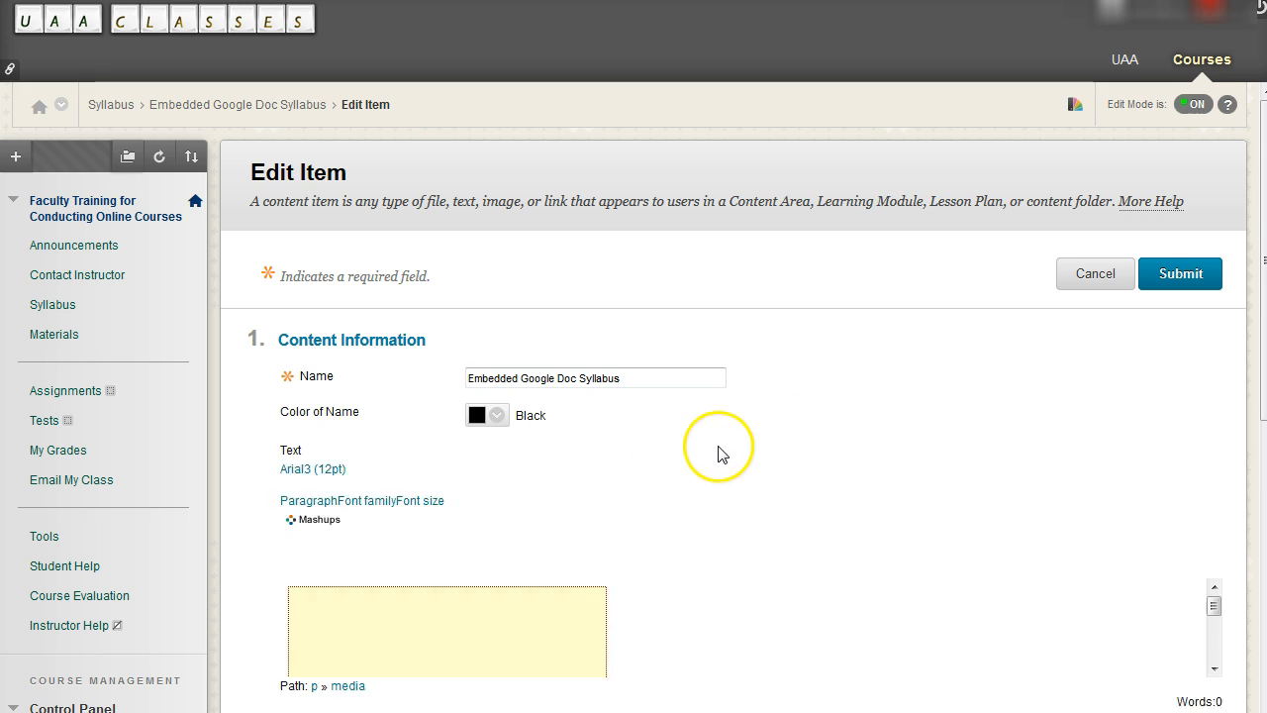
scroll(842, 416, down, 1)
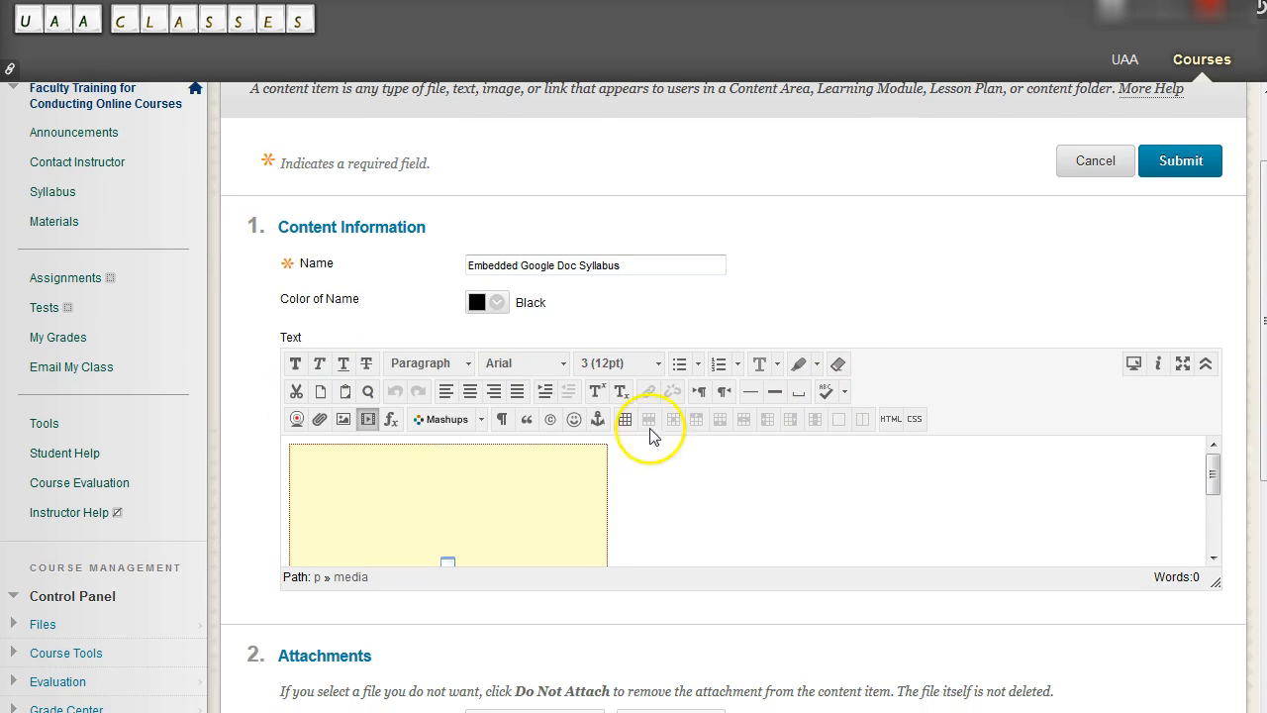
click(893, 422)
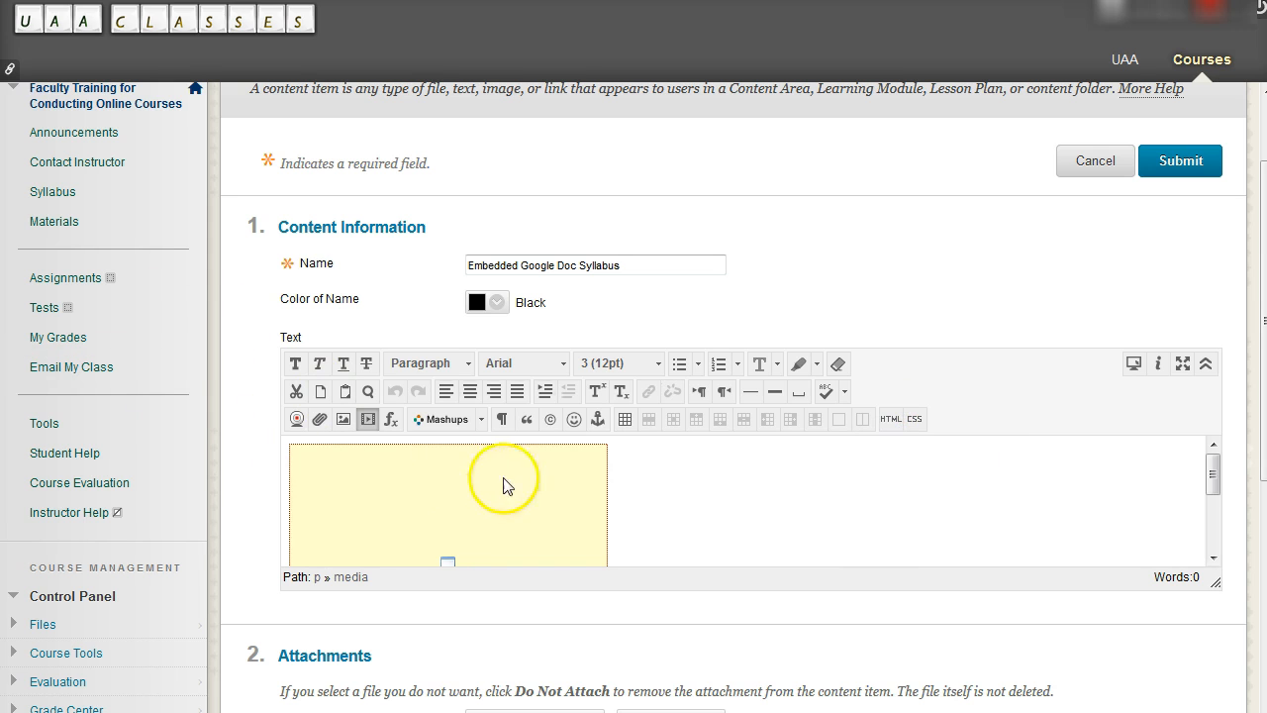
click(792, 18)
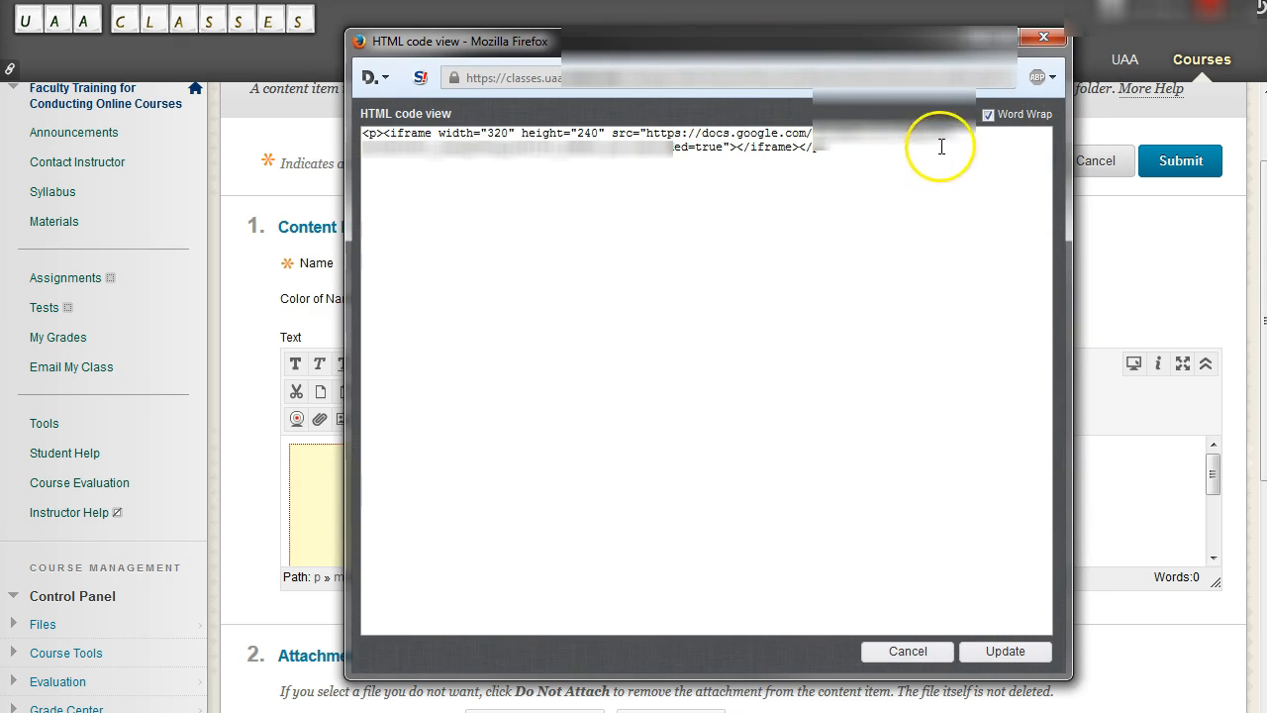
- Set the iframe's height and width to 100% in the HTML code and update the item's text
drag(862, 156, 358, 135)
click(898, 167)
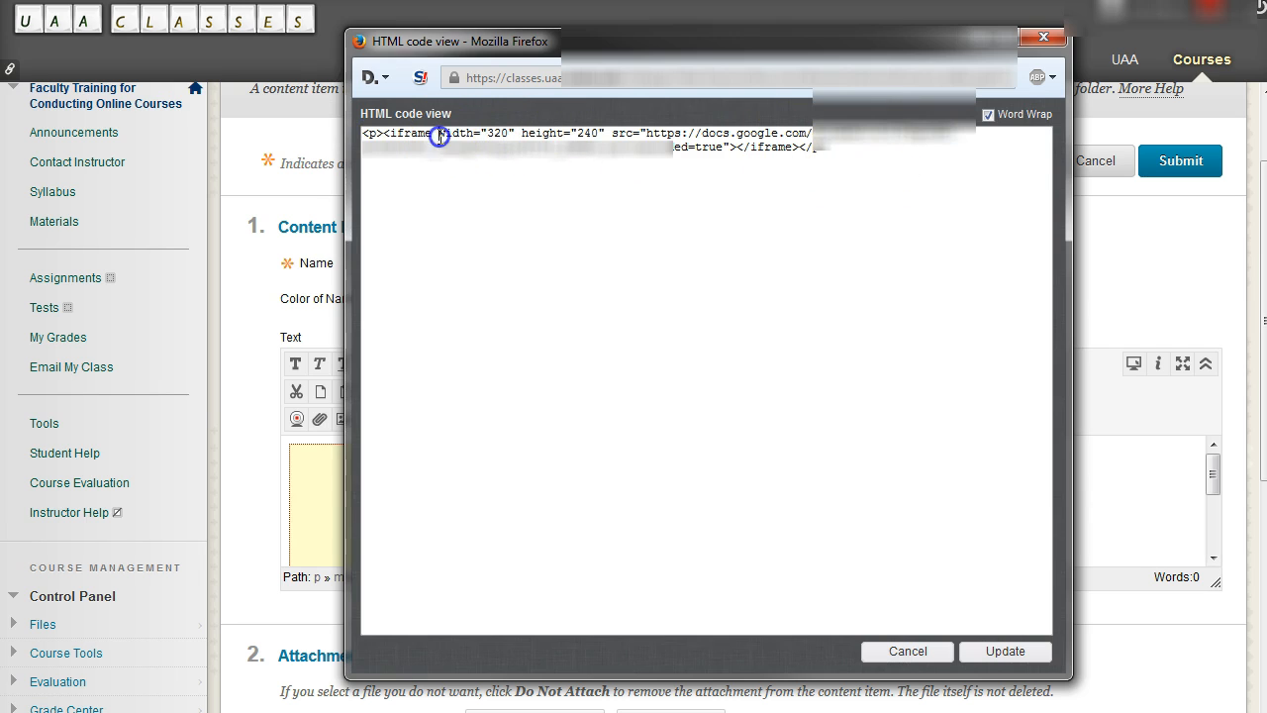
drag(543, 139, 607, 139)
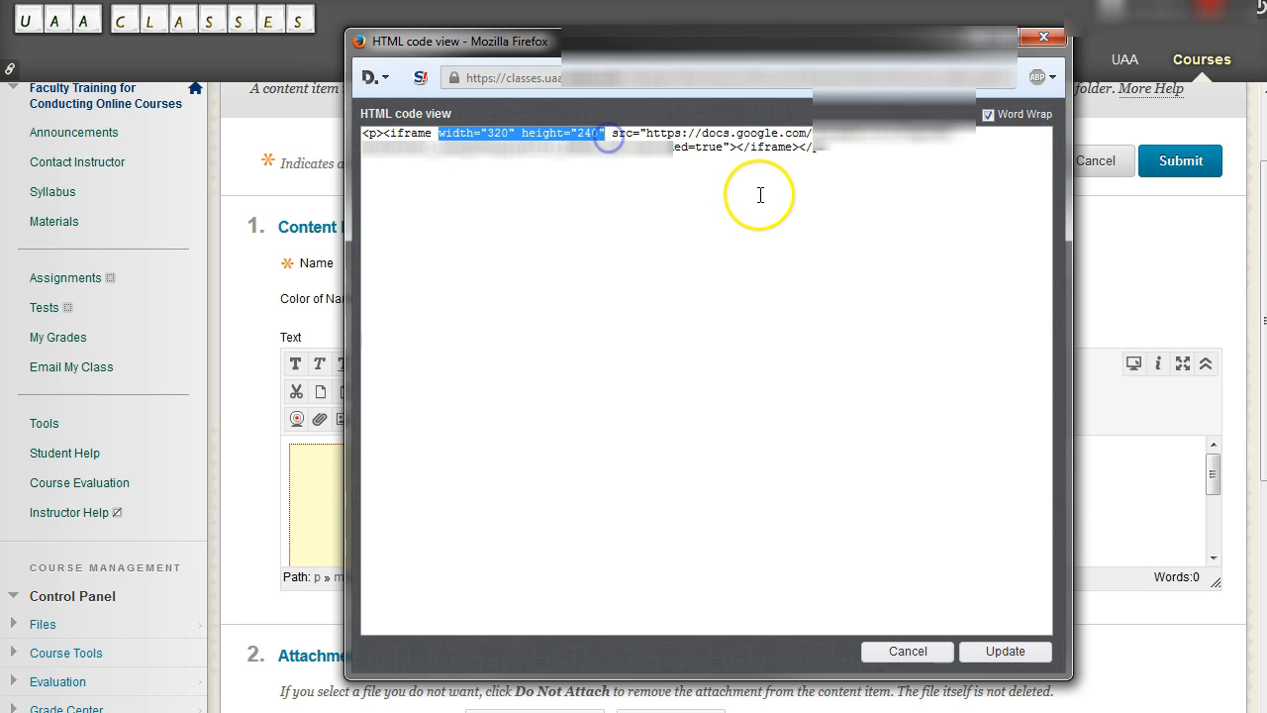
click(733, 158)
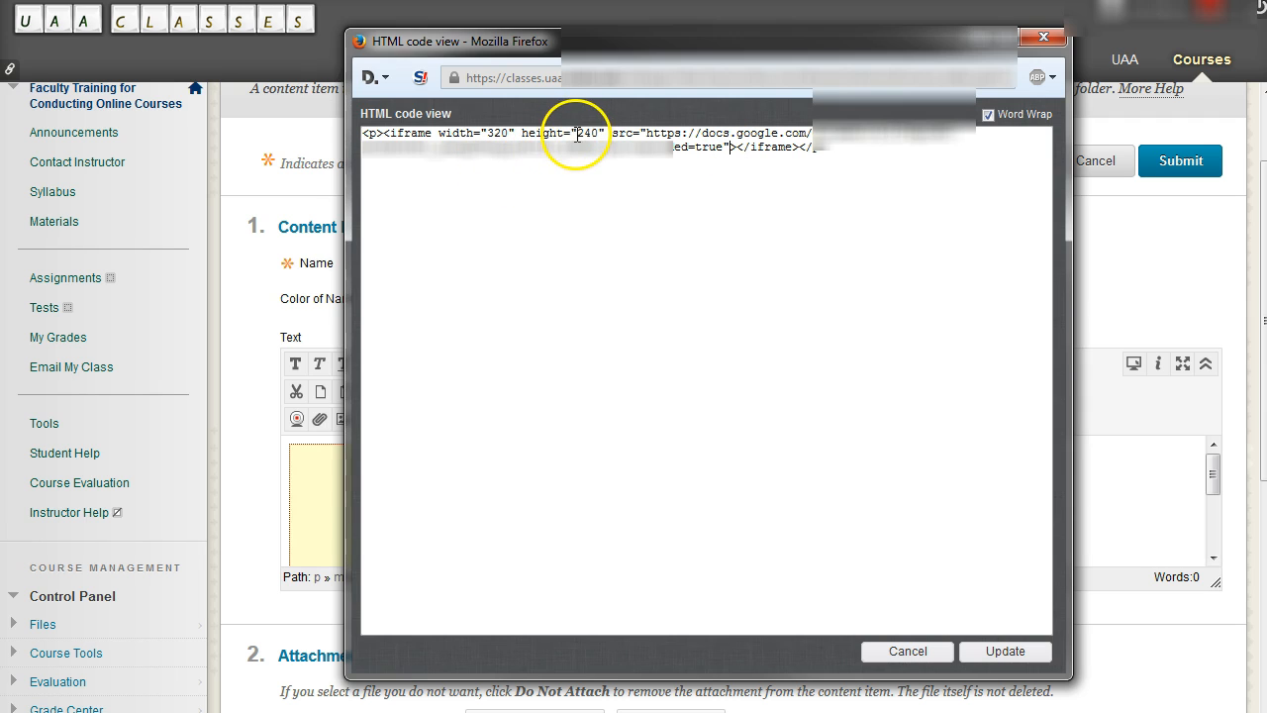
drag(594, 132, 600, 132)
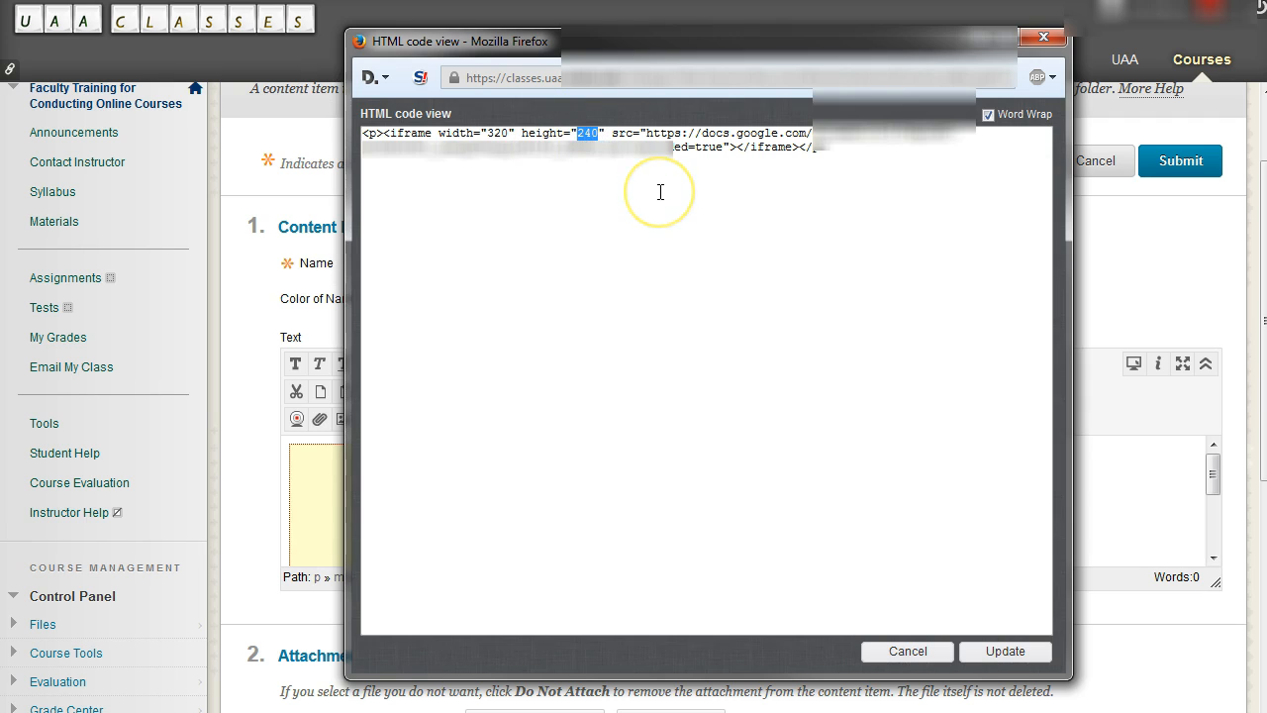
text(100%)
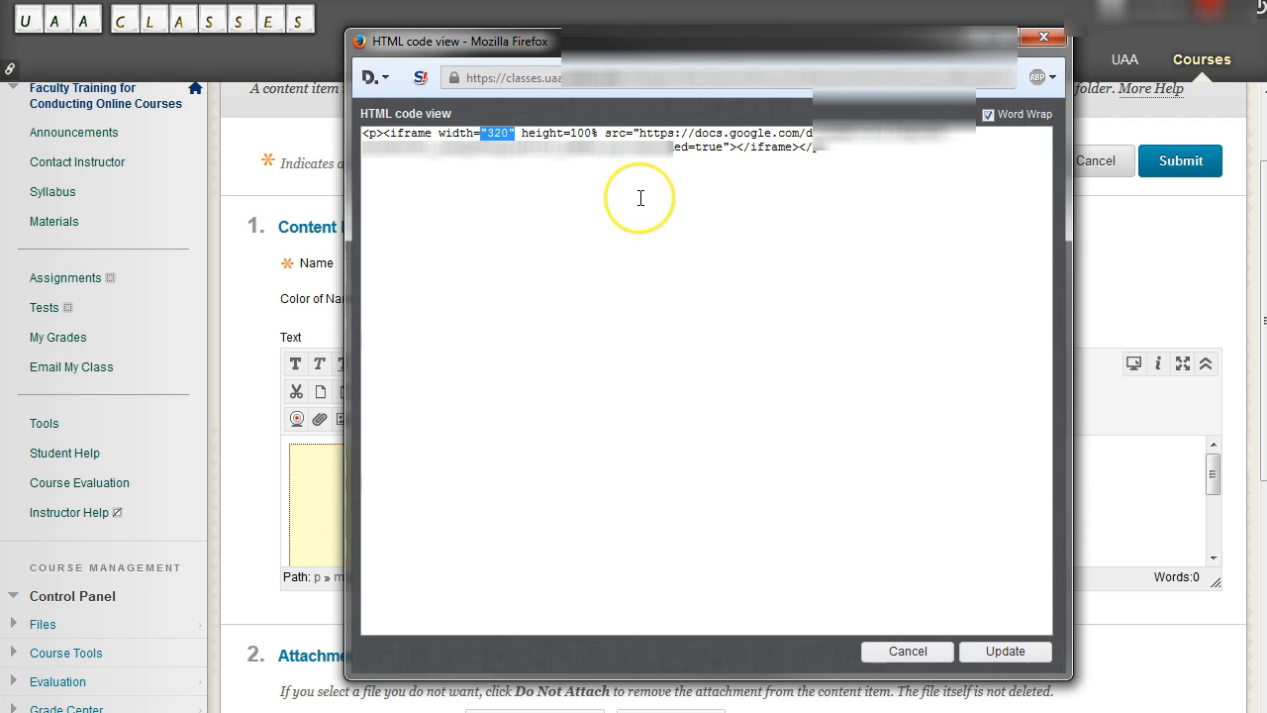
text(100%)
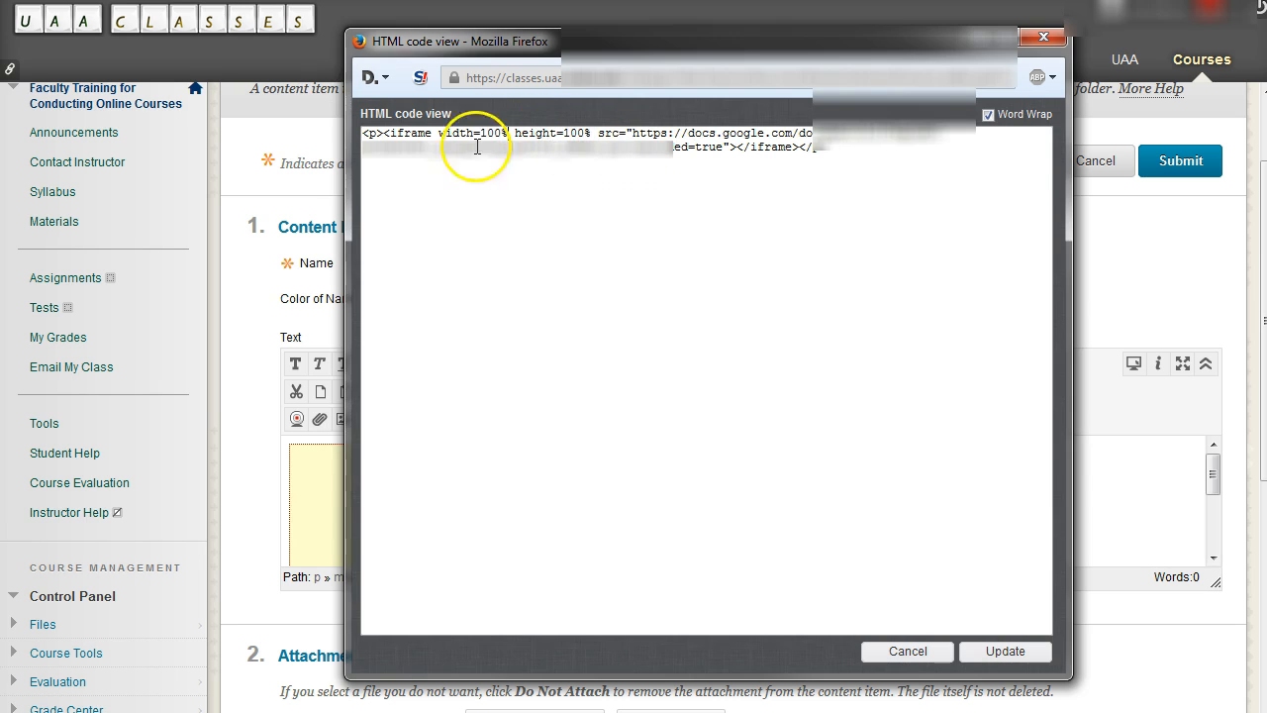
drag(475, 132, 497, 132)
click(561, 139)
click(644, 144)
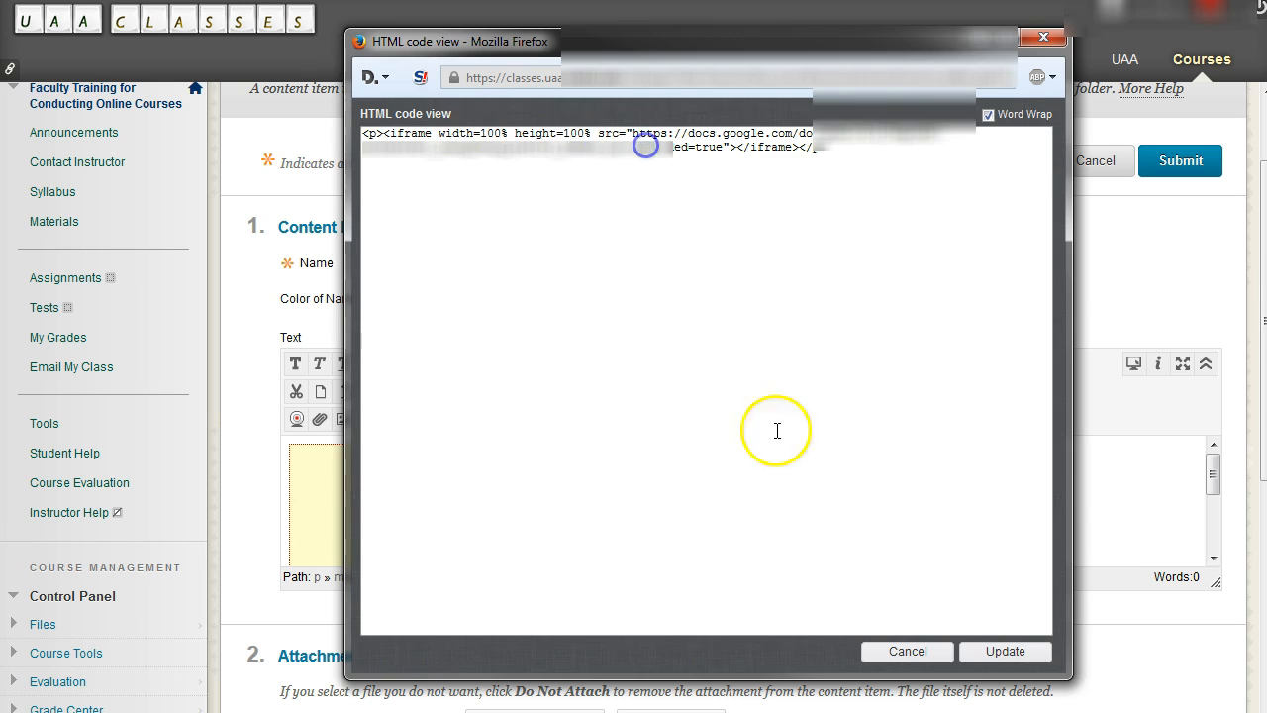
click(1006, 651)
click(1220, 463)
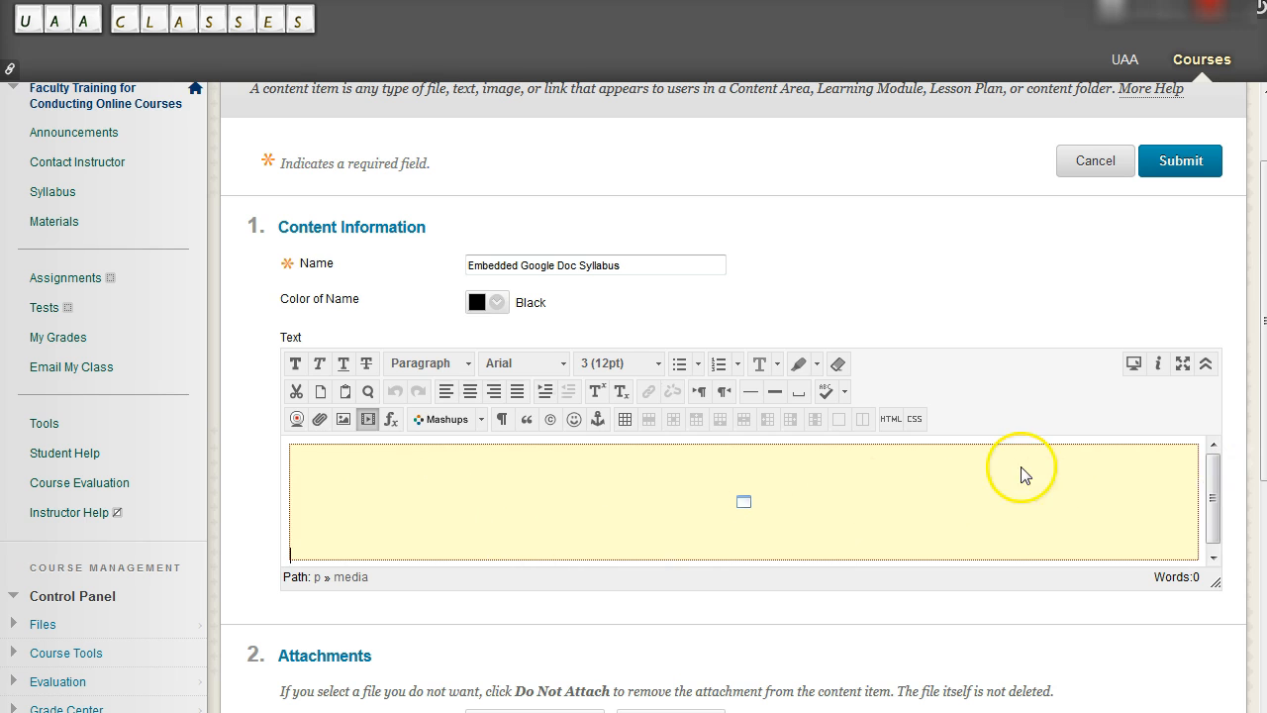
- Submit the edited item and check the embedded document's frame and scrolling in the Syllabus area
click(1188, 158)
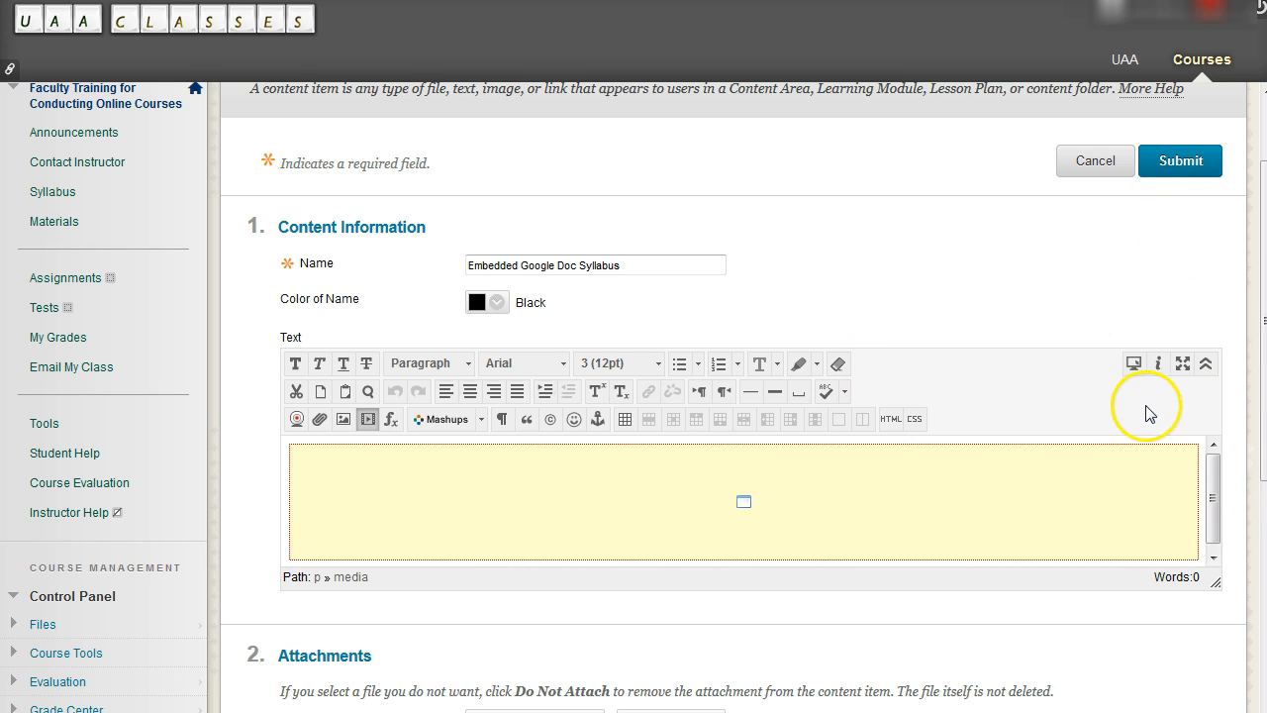
scroll(1089, 436, down, 3)
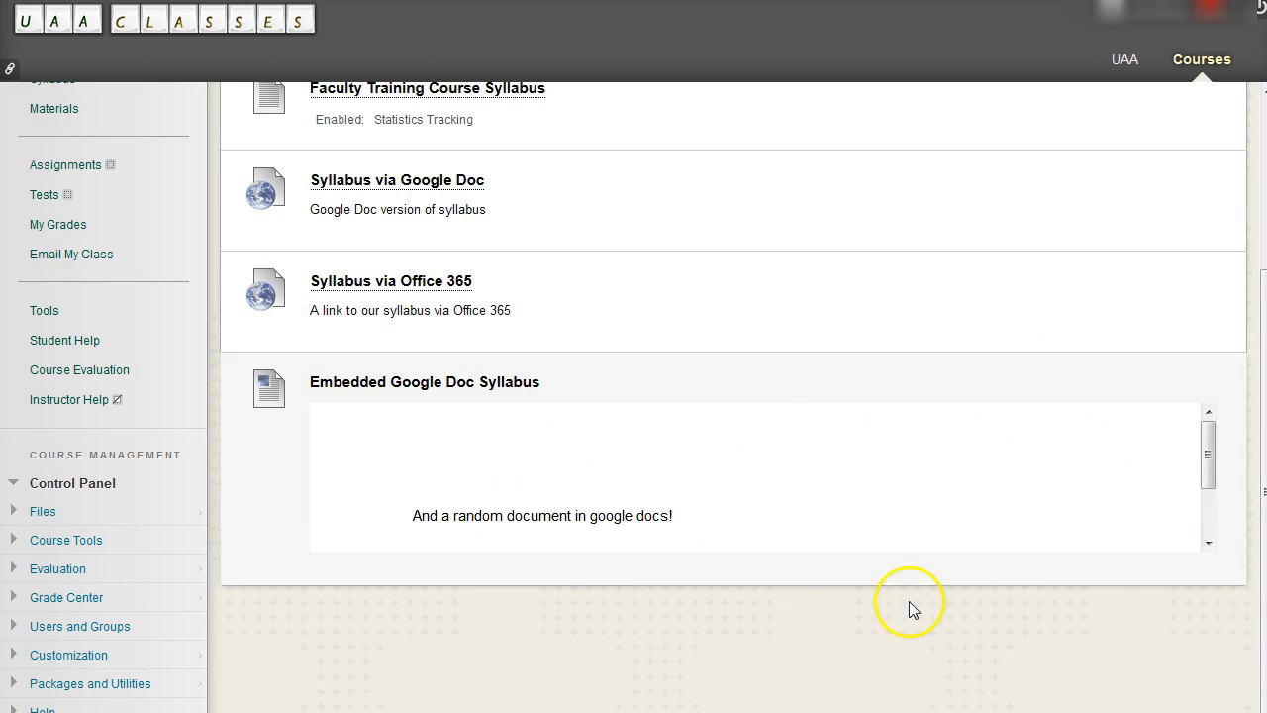
mouse_move(1208, 453)
mouse_down()
mouse_move(1206, 522)
mouse_move(1216, 438)
mouse_up()
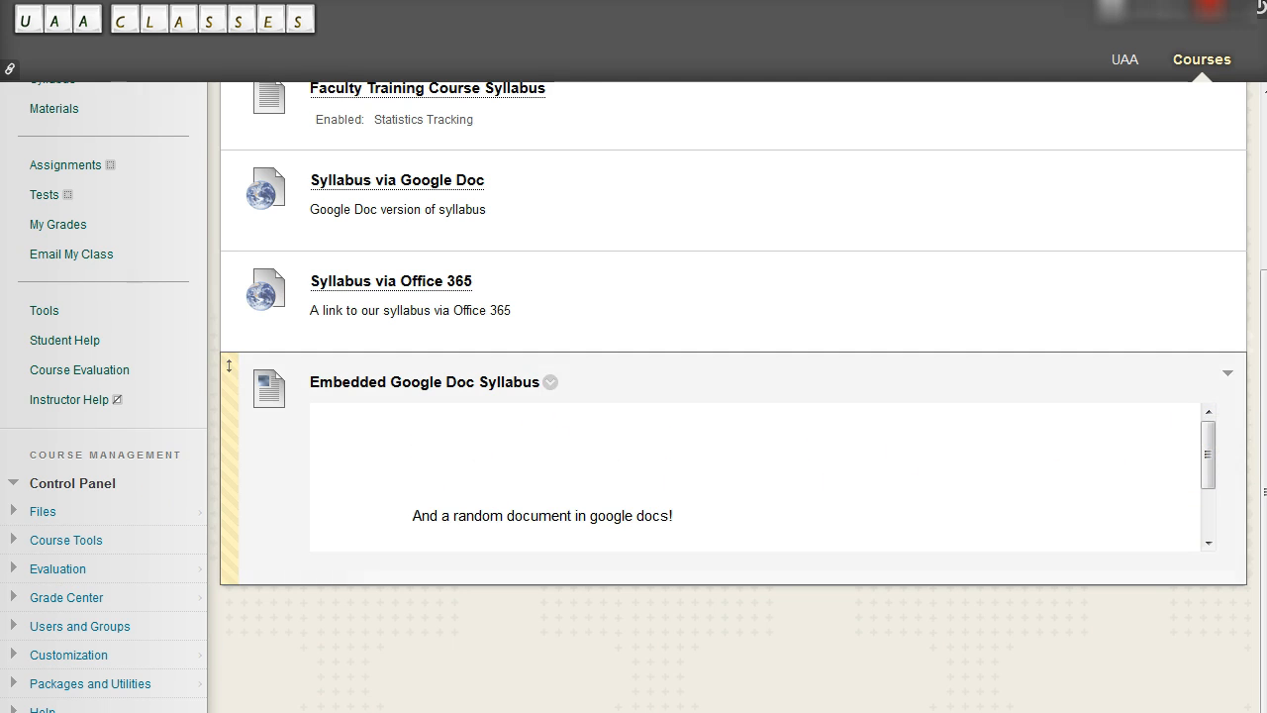
click(1210, 446)
drag(1210, 446, 1222, 412)
- Reopen the Embedded Google Doc Syllabus item for editing and return to its text's HTML code view
click(551, 382)
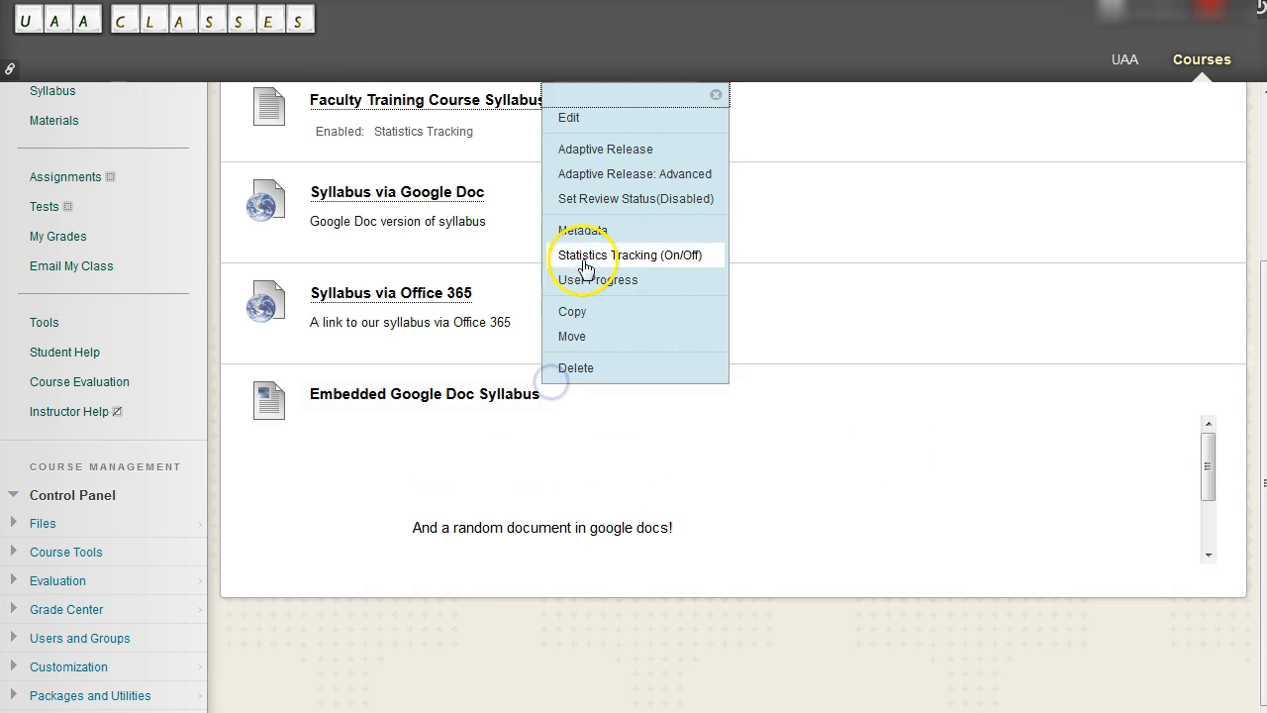
click(590, 115)
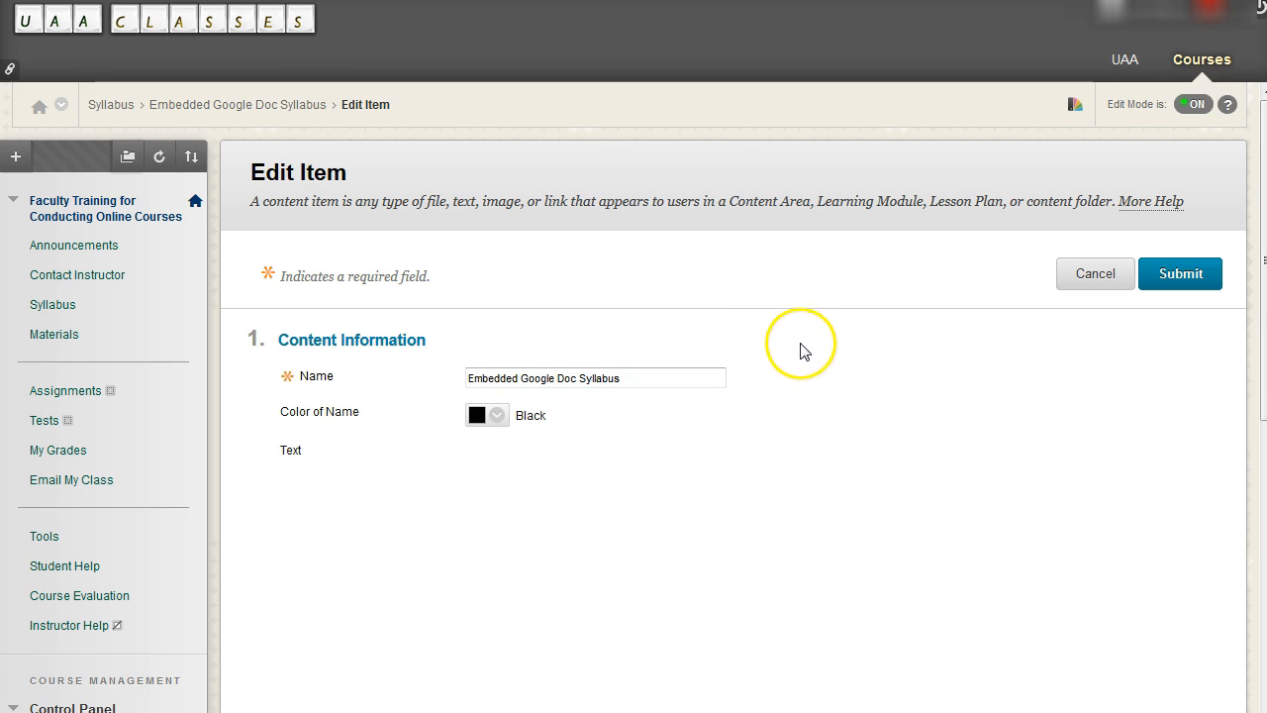
scroll(909, 350, down, 2)
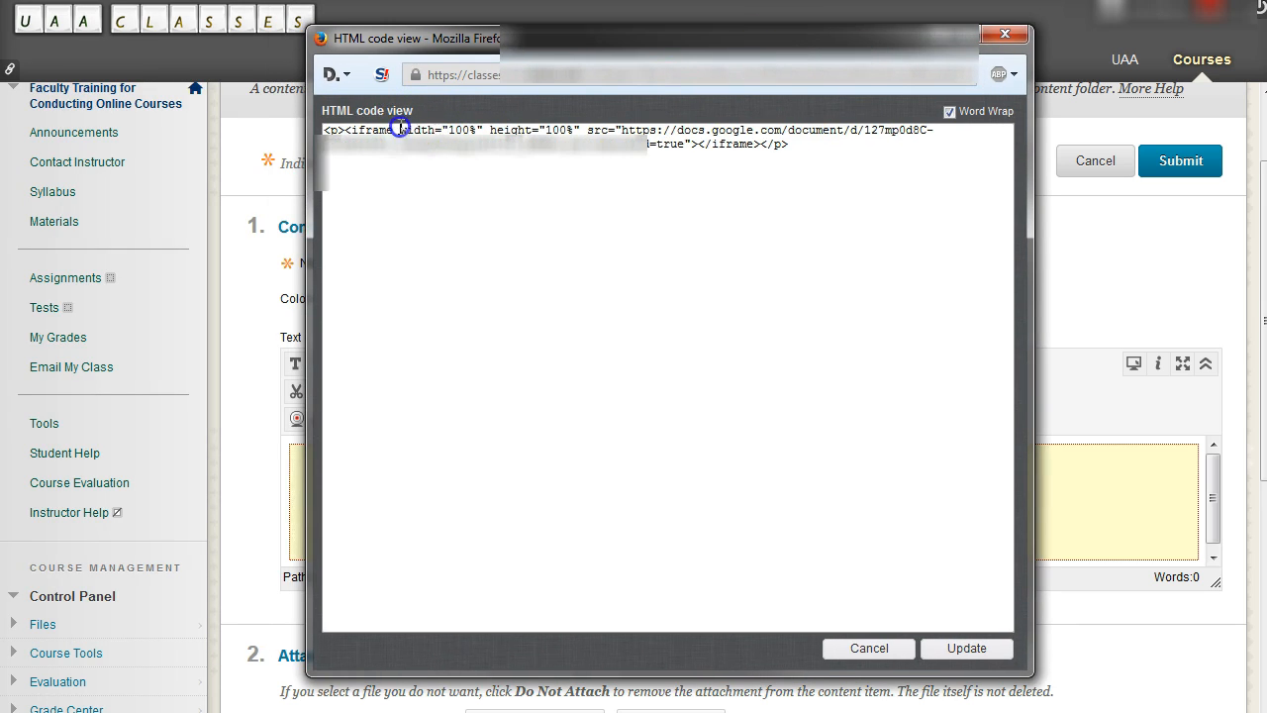
- Set the iframe's height to 1000px in the HTML code and update the item's text
drag(474, 130, 477, 130)
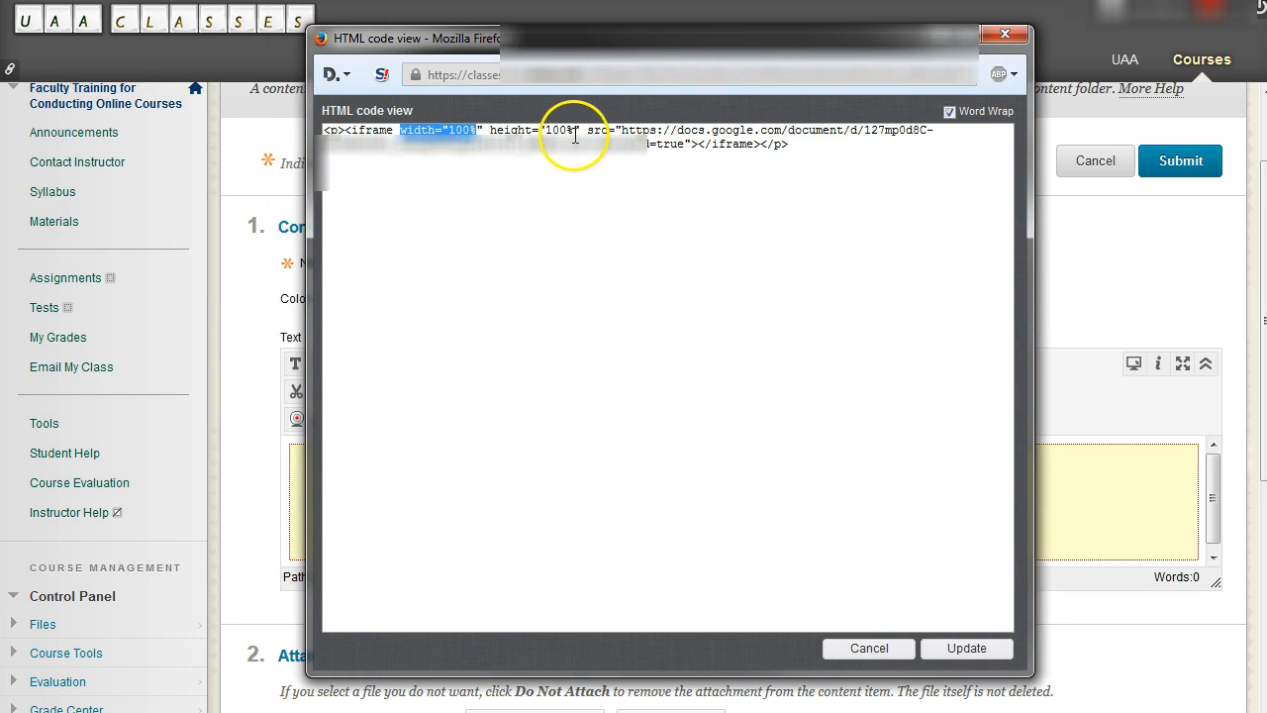
drag(574, 132, 553, 135)
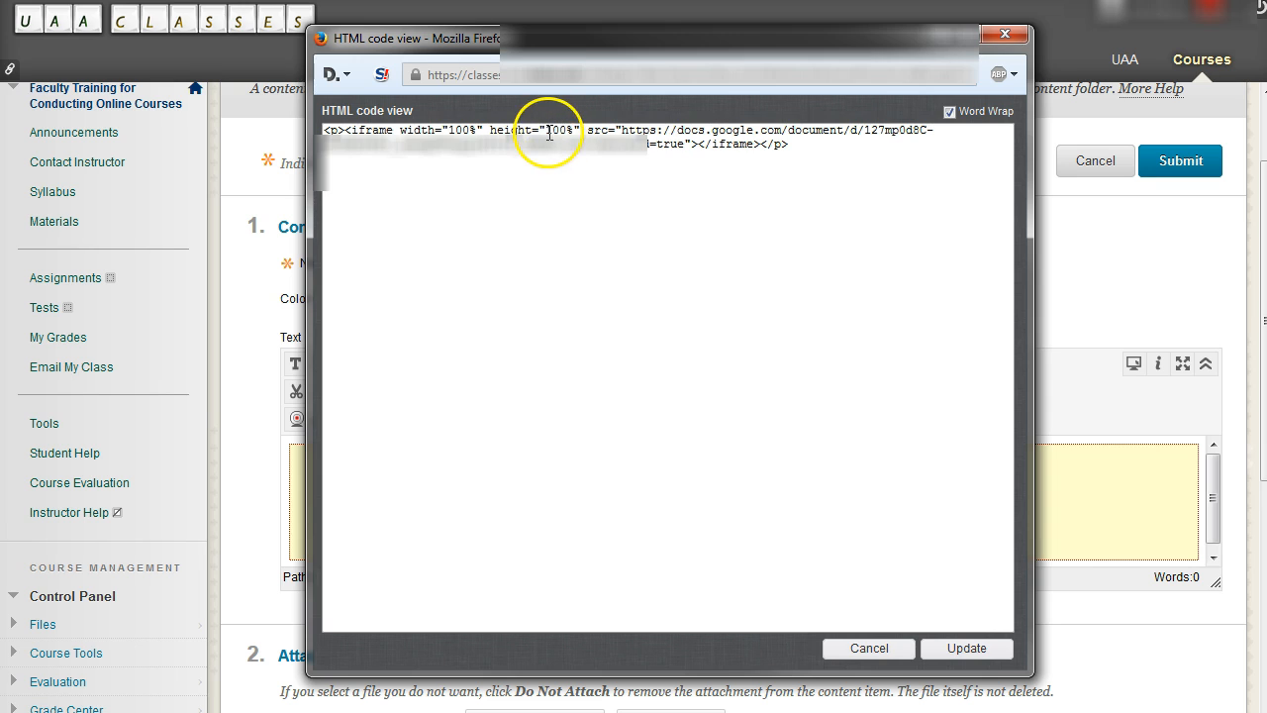
drag(572, 131, 575, 132)
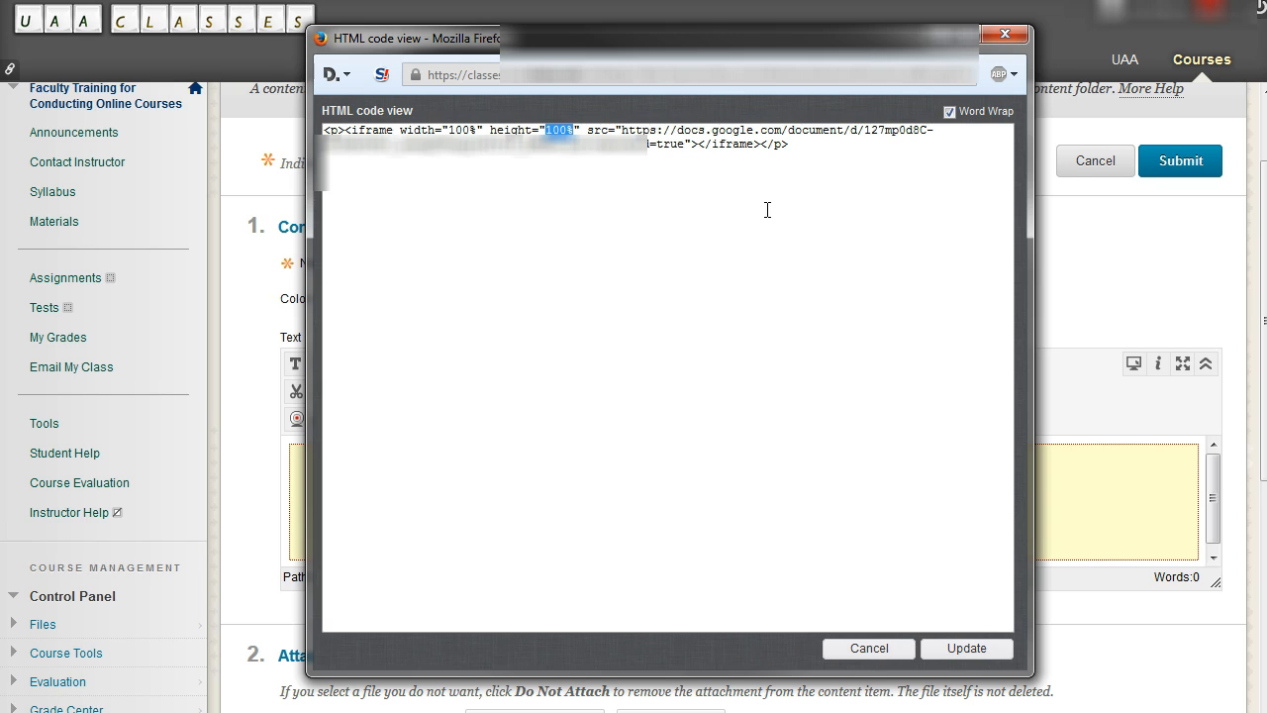
text(1000px)
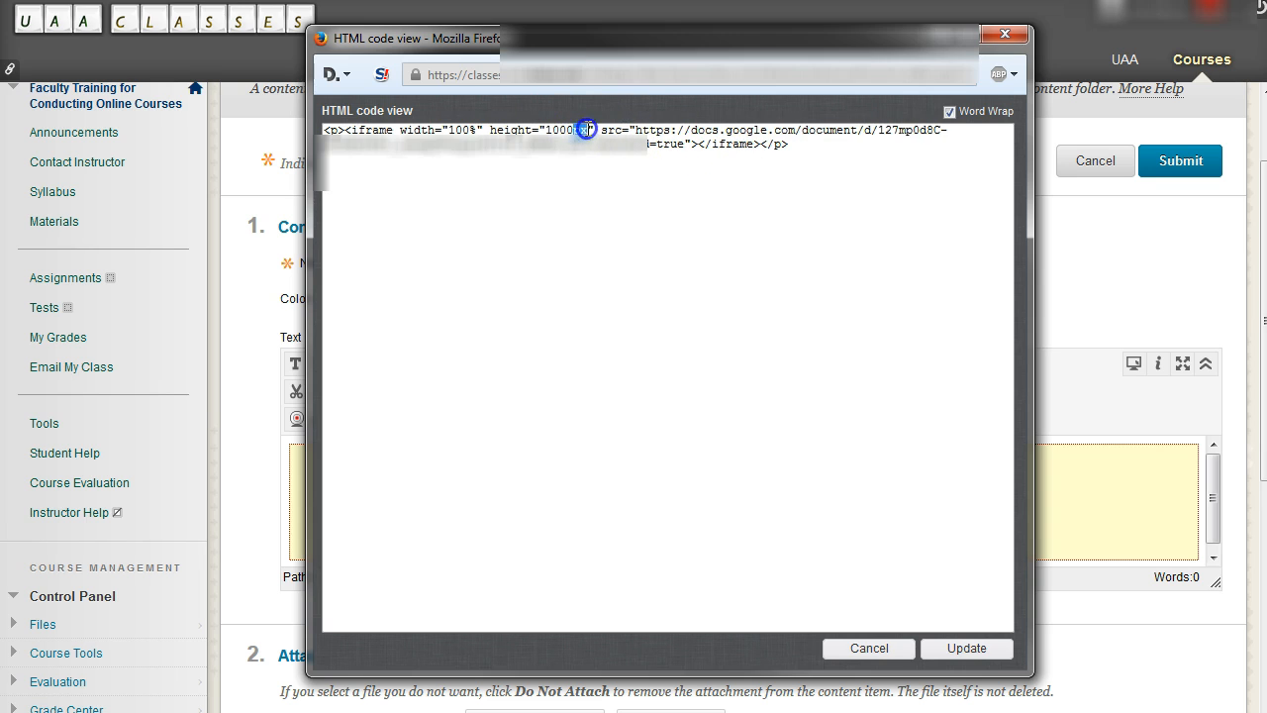
drag(400, 132, 513, 129)
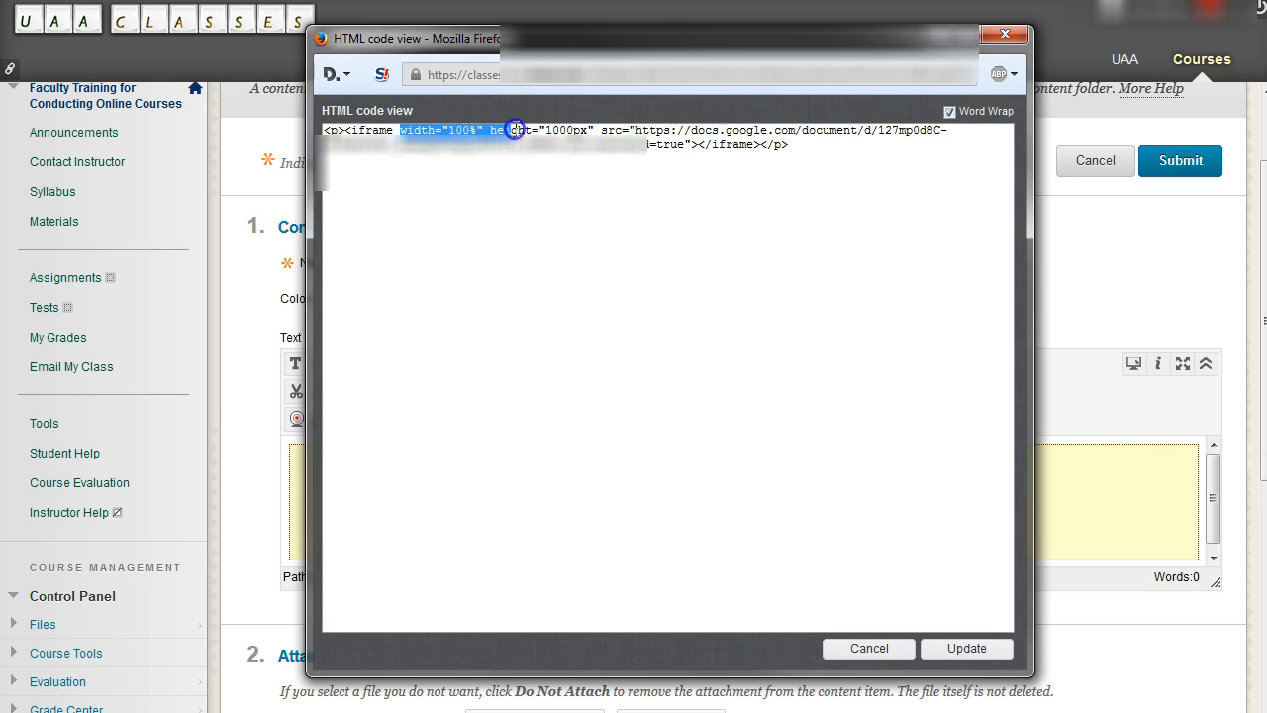
click(673, 145)
click(966, 648)
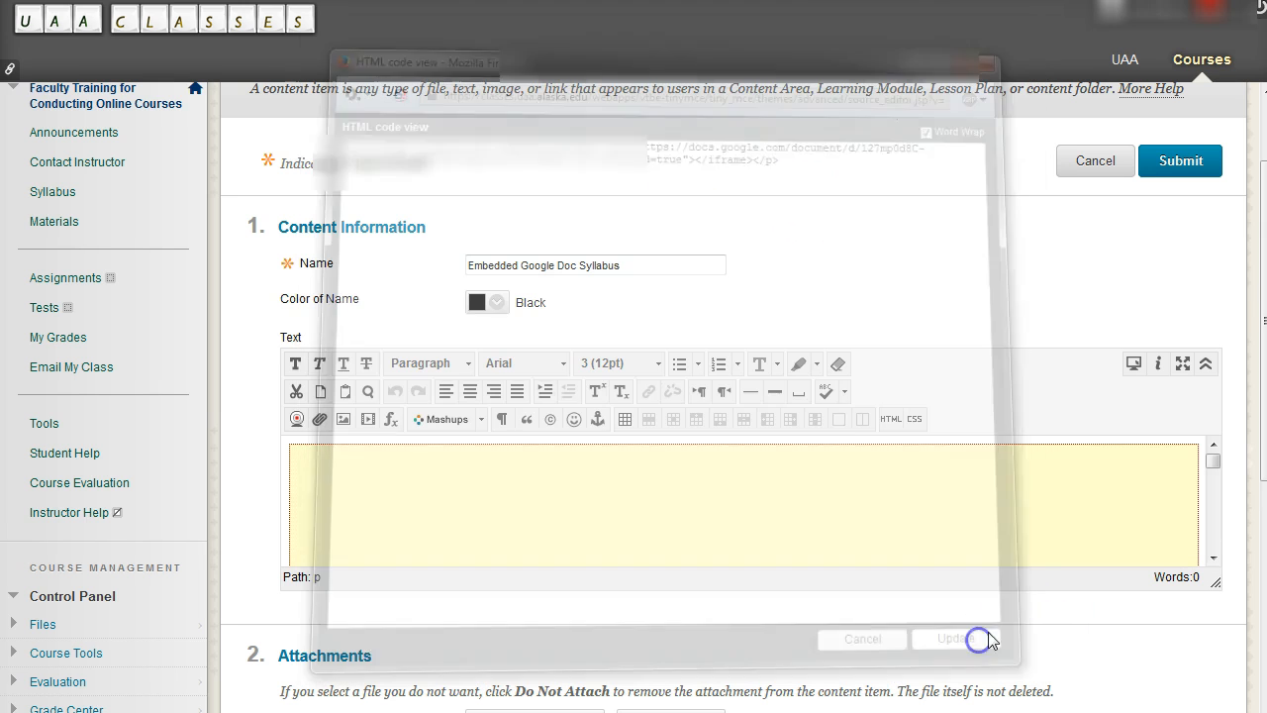
- Submit the item with the resized iframe and look over the full length of the embedded document in the Syllabus area
click(1176, 163)
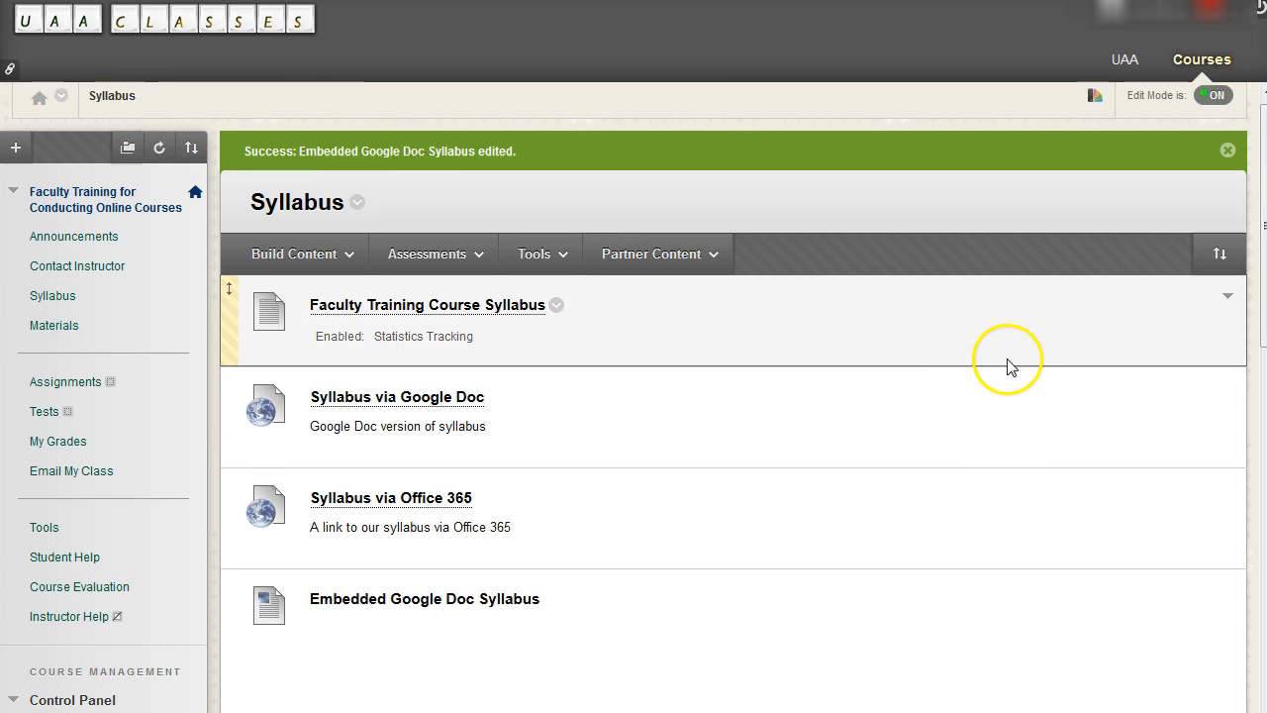
scroll(1000, 362, down, 3)
scroll(747, 371, down, 5)
scroll(747, 371, up, 5)
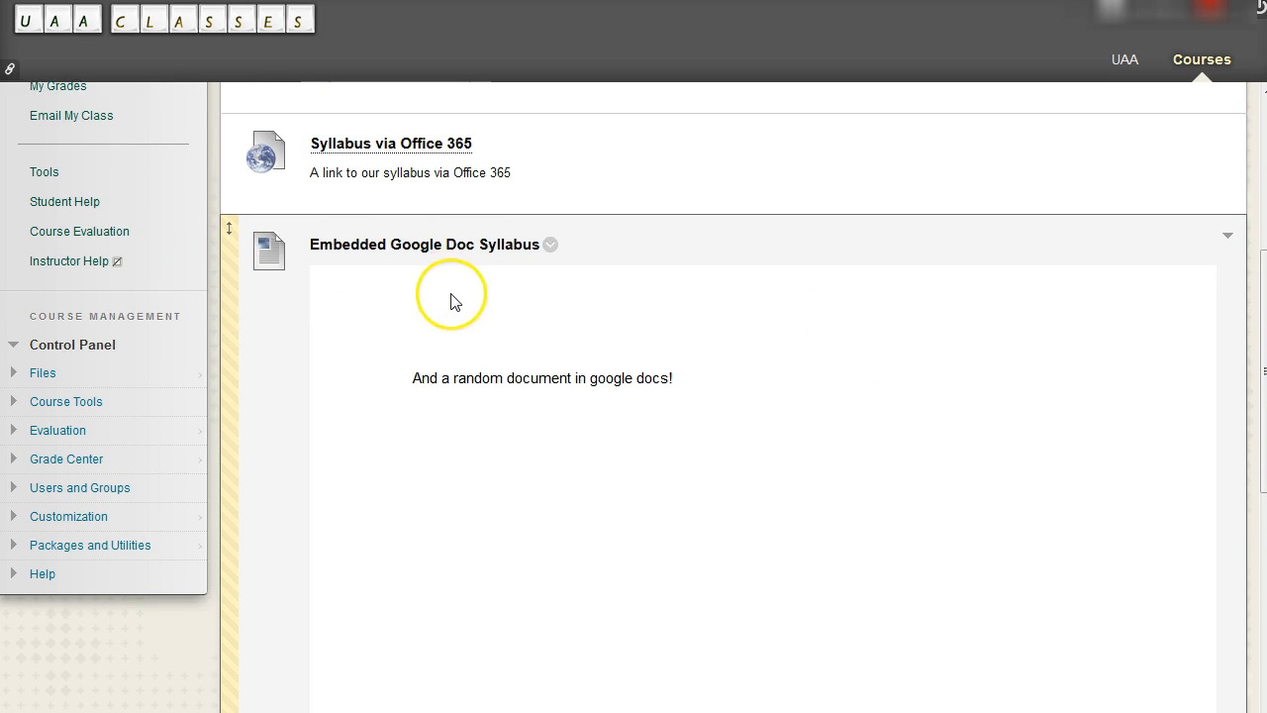
scroll(465, 297, down, 3)
scroll(501, 294, up, 3)
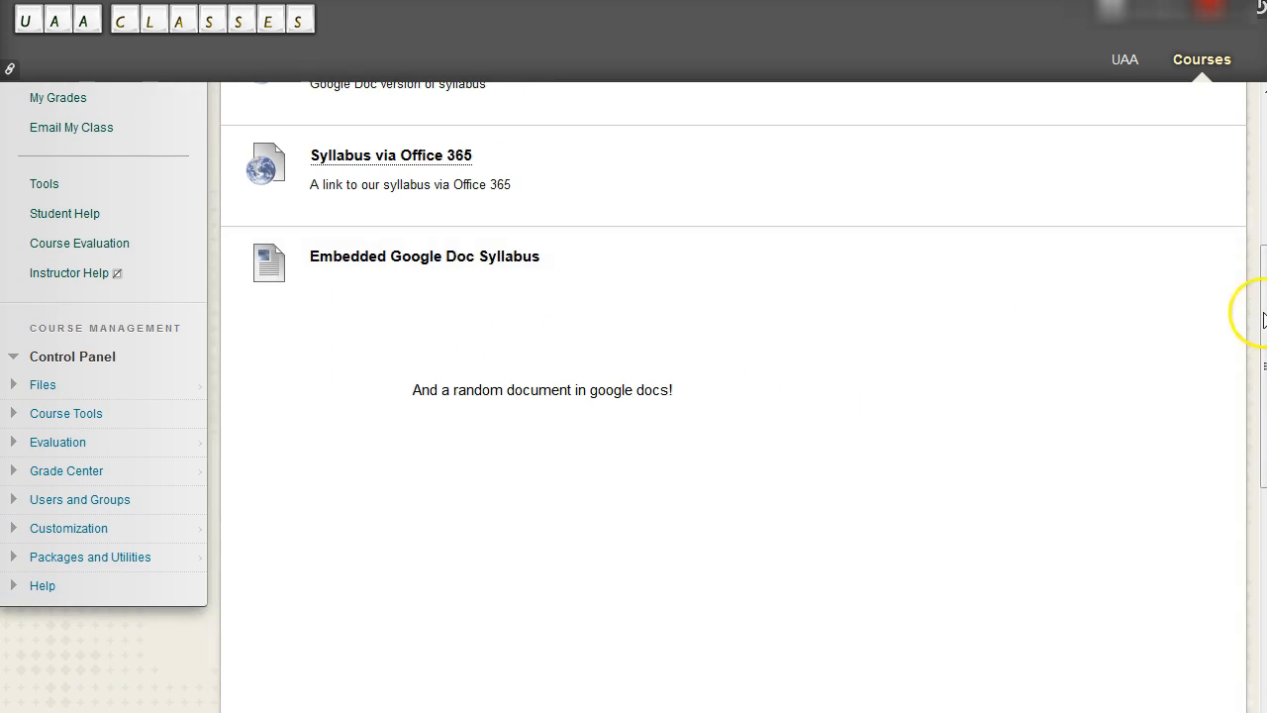
scroll(1174, 327, down, 5)
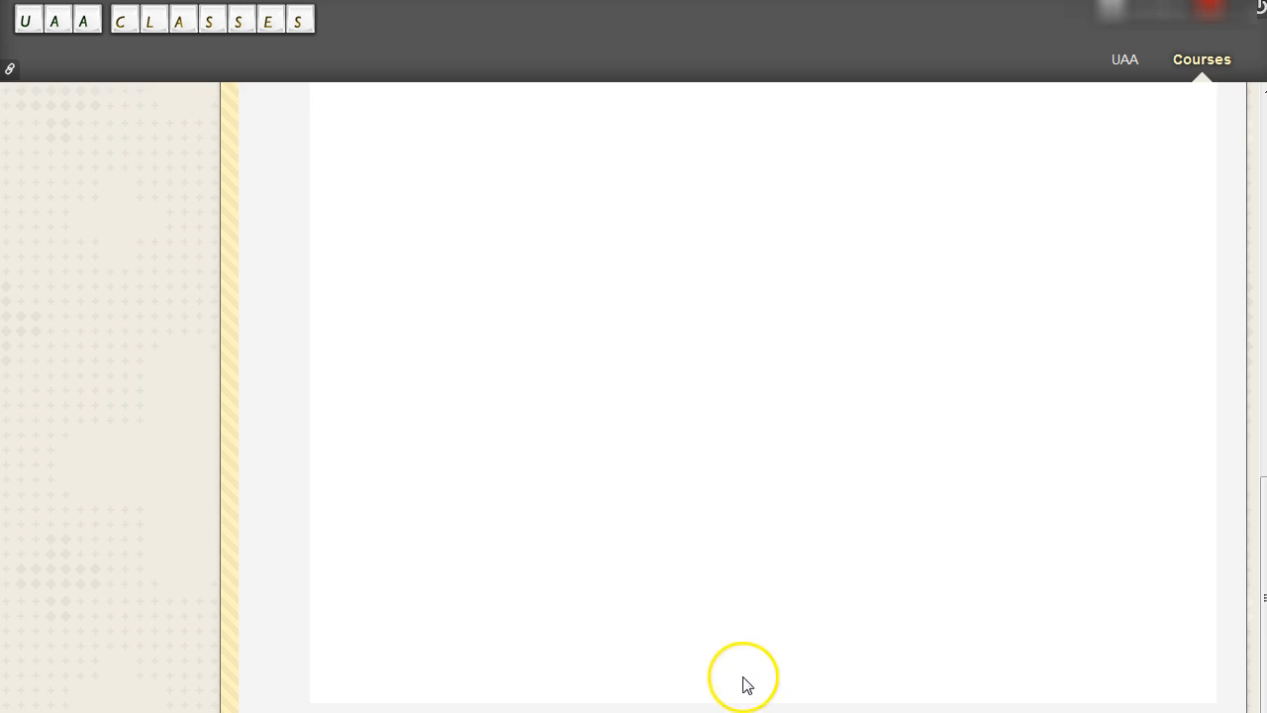
scroll(723, 636, up, 5)
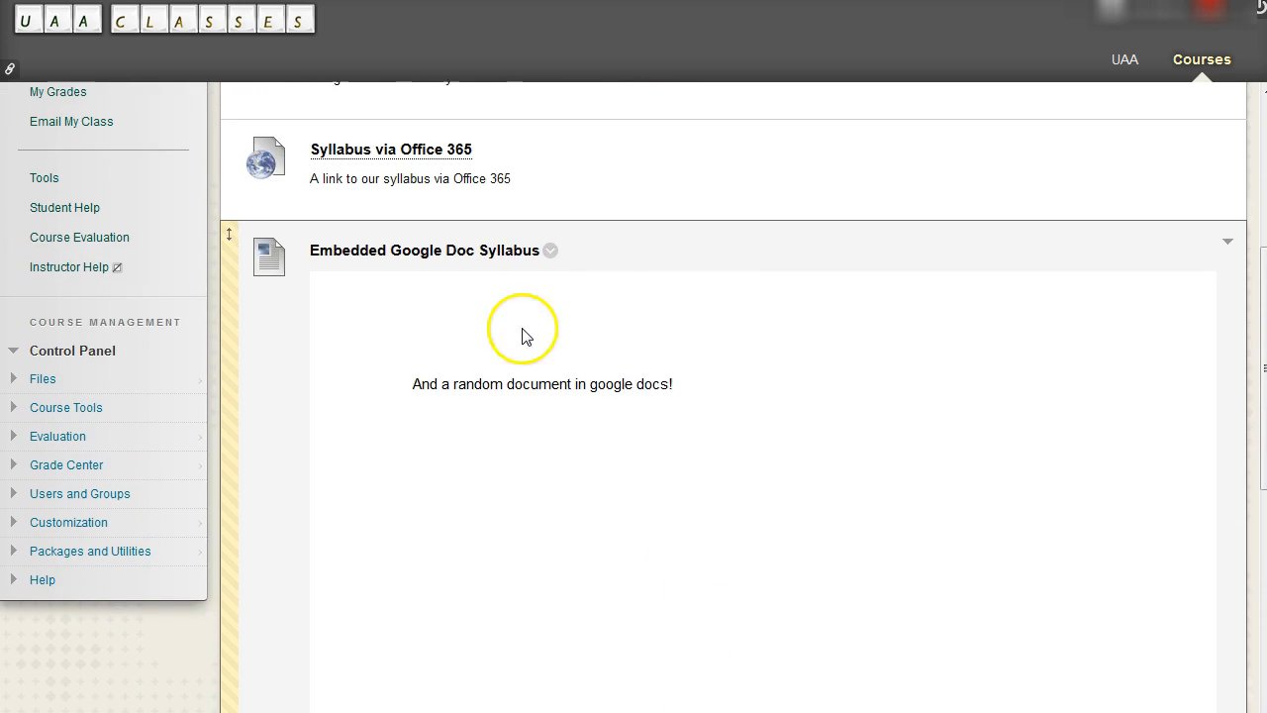
scroll(718, 509, up, 3)
scroll(727, 515, down, 5)
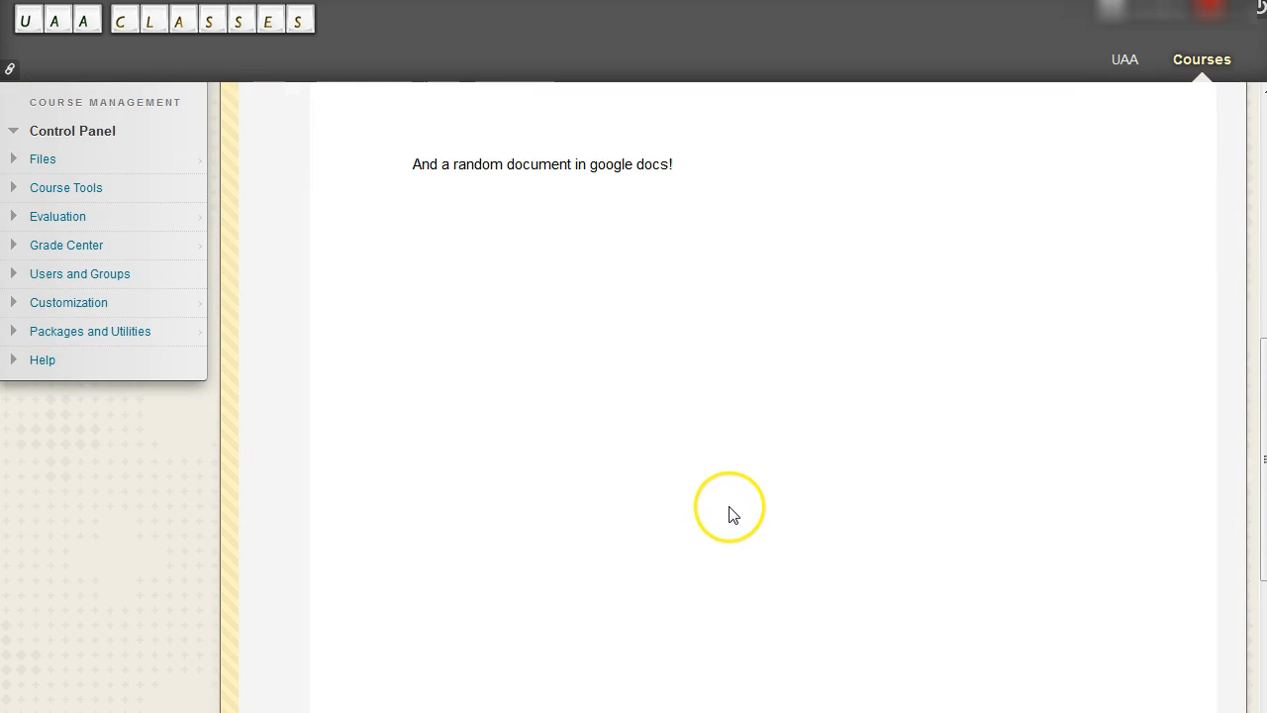
- Switch to the Google Doc, close its Publish to the web dialog and add many short filler lines below the first line
scroll(733, 515, up, 3)
scroll(737, 508, down, 1)
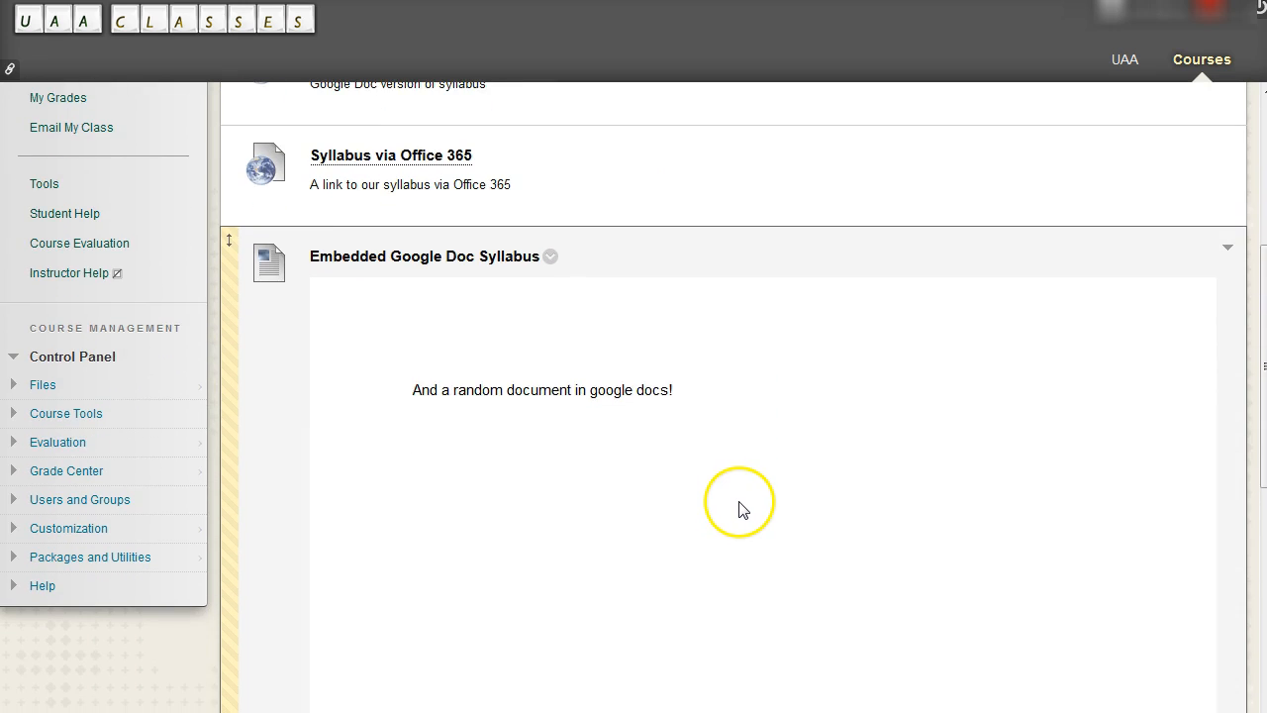
scroll(739, 506, down, 4)
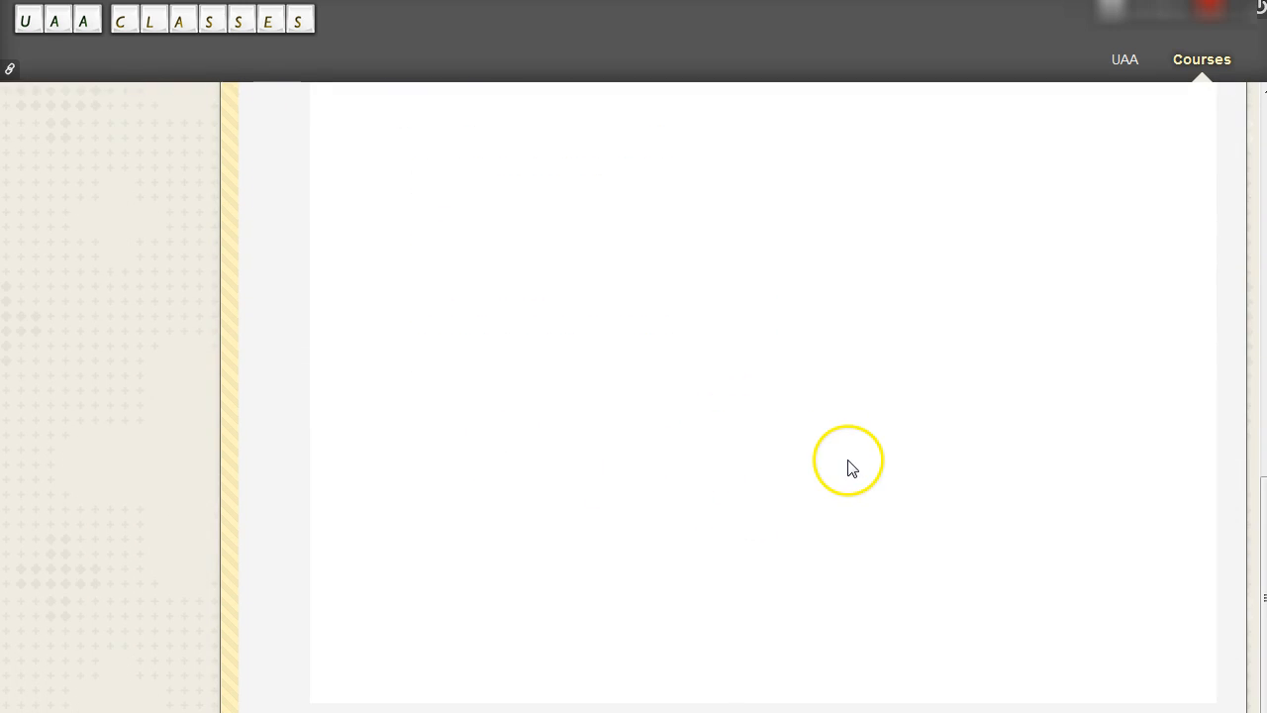
scroll(848, 467, up, 5)
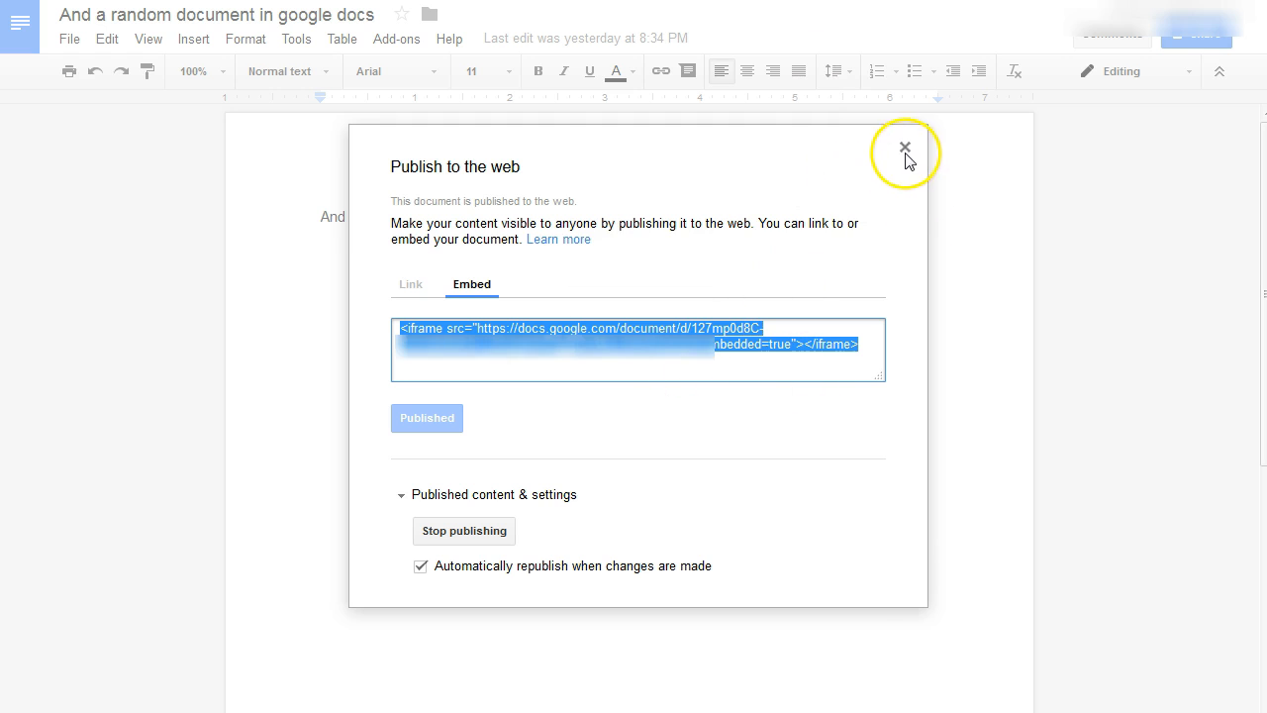
click(905, 148)
text(sdf asd fs fs dfs)
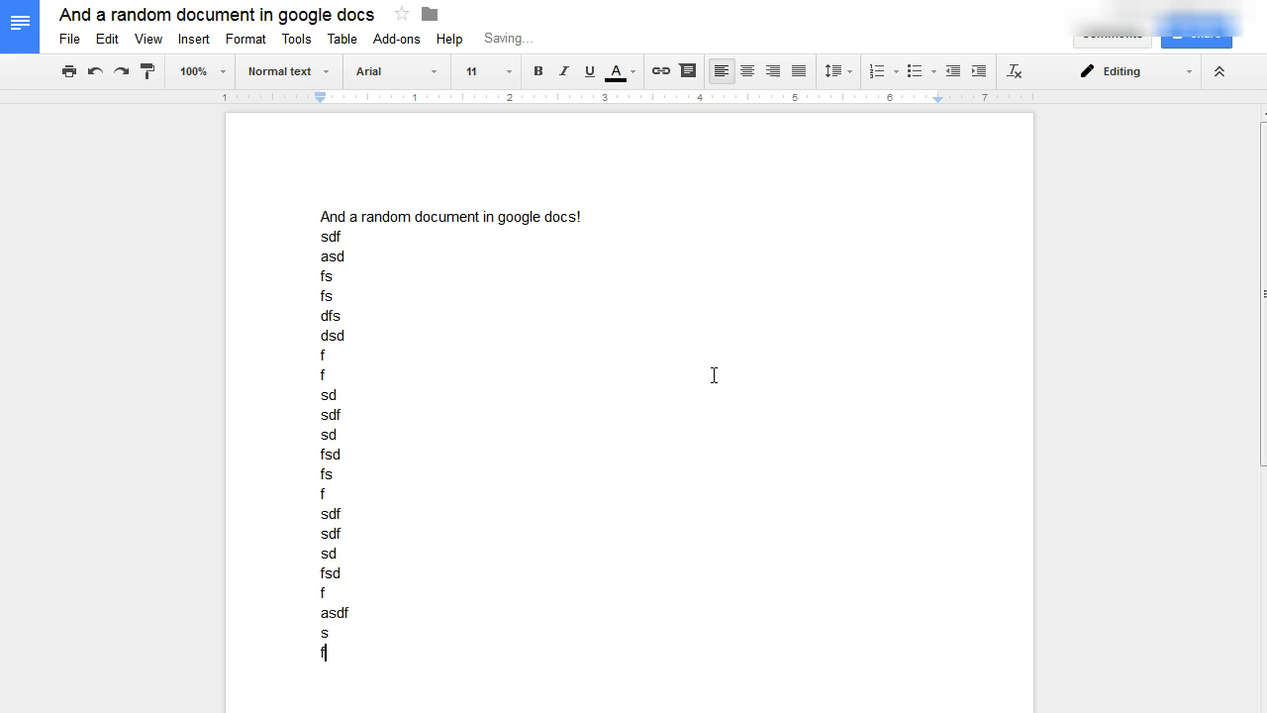
text(sd fsd f sdf dsf sa df sdf sdf sdf a fsd fas f saf sd fsd f)
- Copy the block of filler lines and paste it repeatedly at the document's end to extend it over several pages
drag(412, 162, 466, 693)
key(ctrl+c)
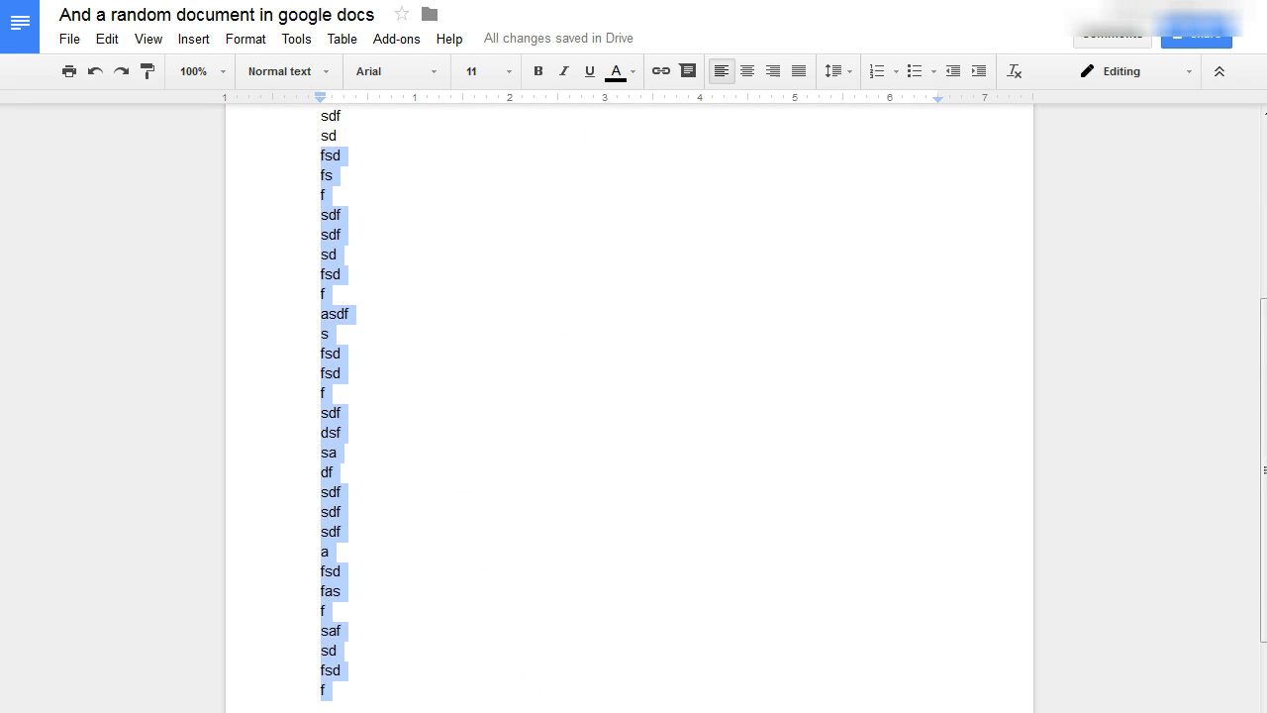
click(560, 687)
key(ctrl+v)
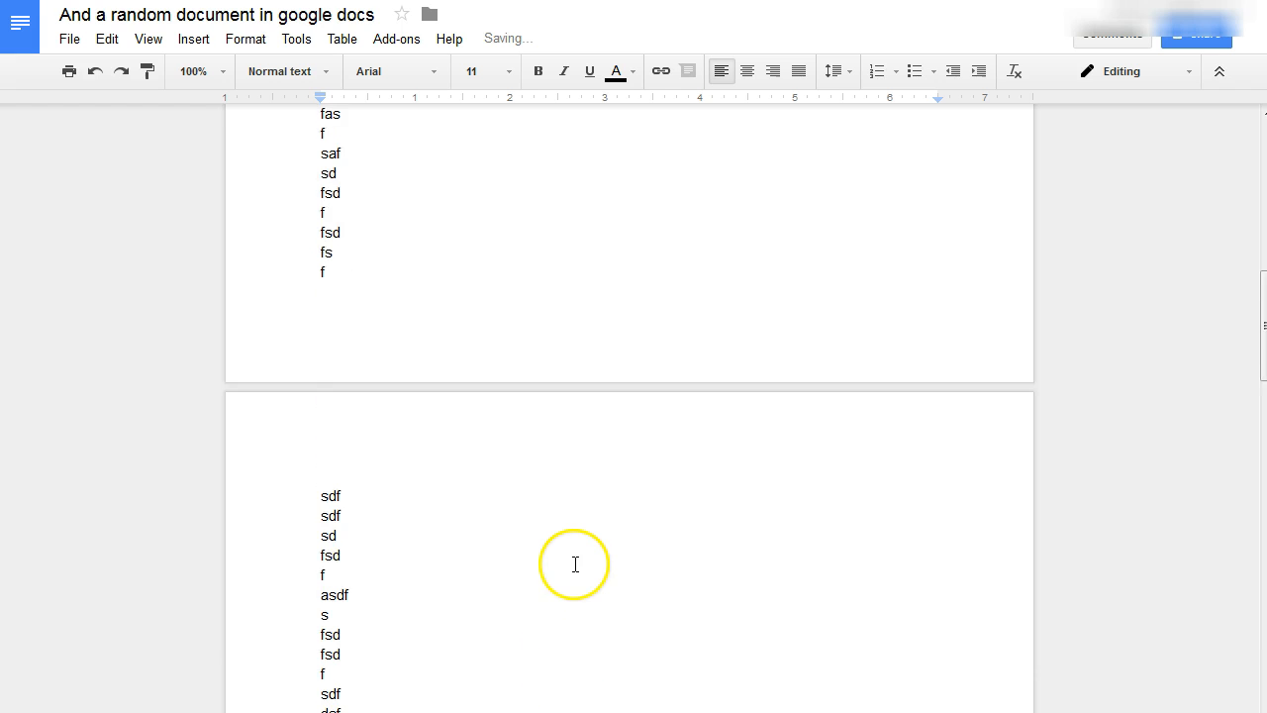
key(ctrl+v)
key(ctrl+v)
key(ctrl+v)
key(ctrl+v)
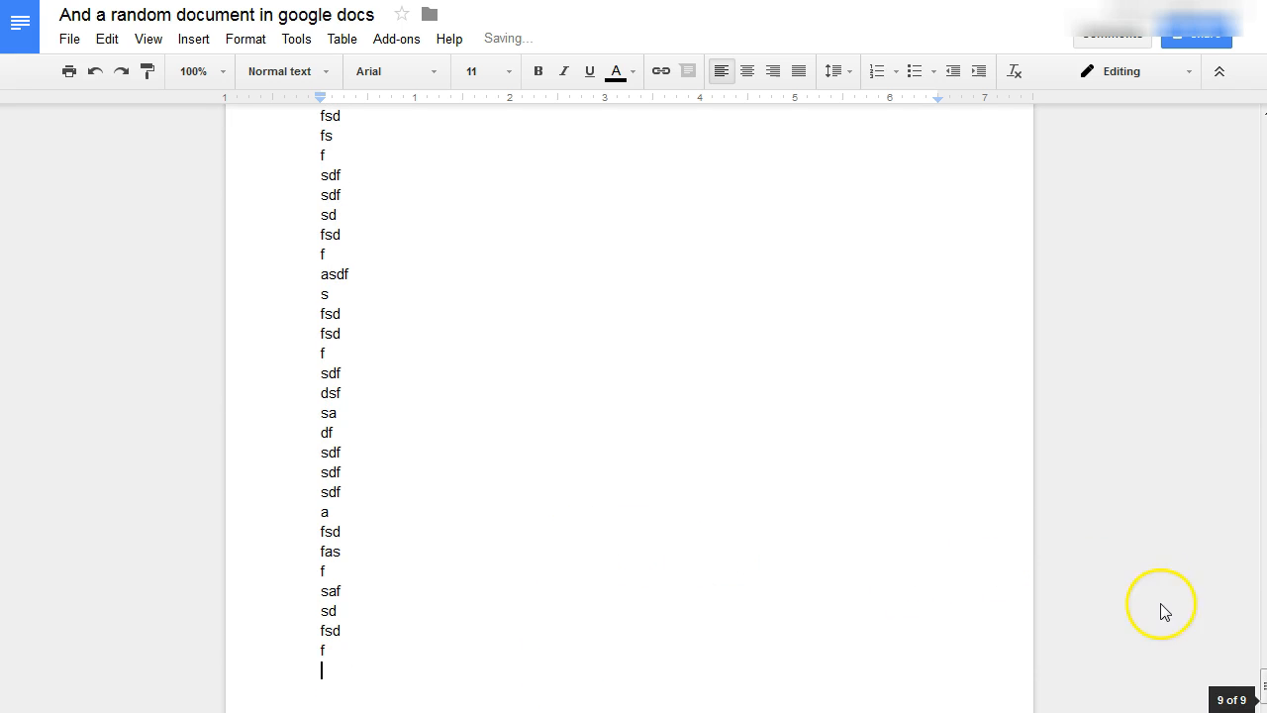
- Return to the Blackboard course, reopen the Syllabus area and check the embedded document for the added lines
click(688, 352)
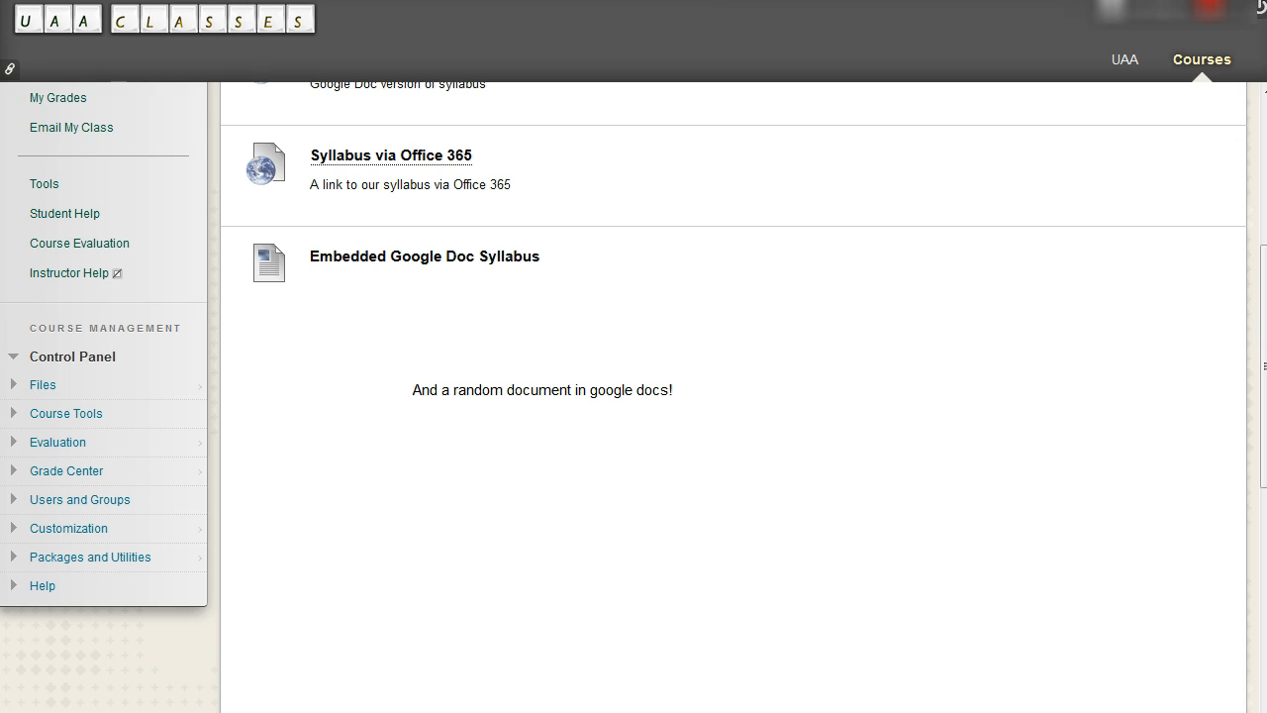
click(800, 224)
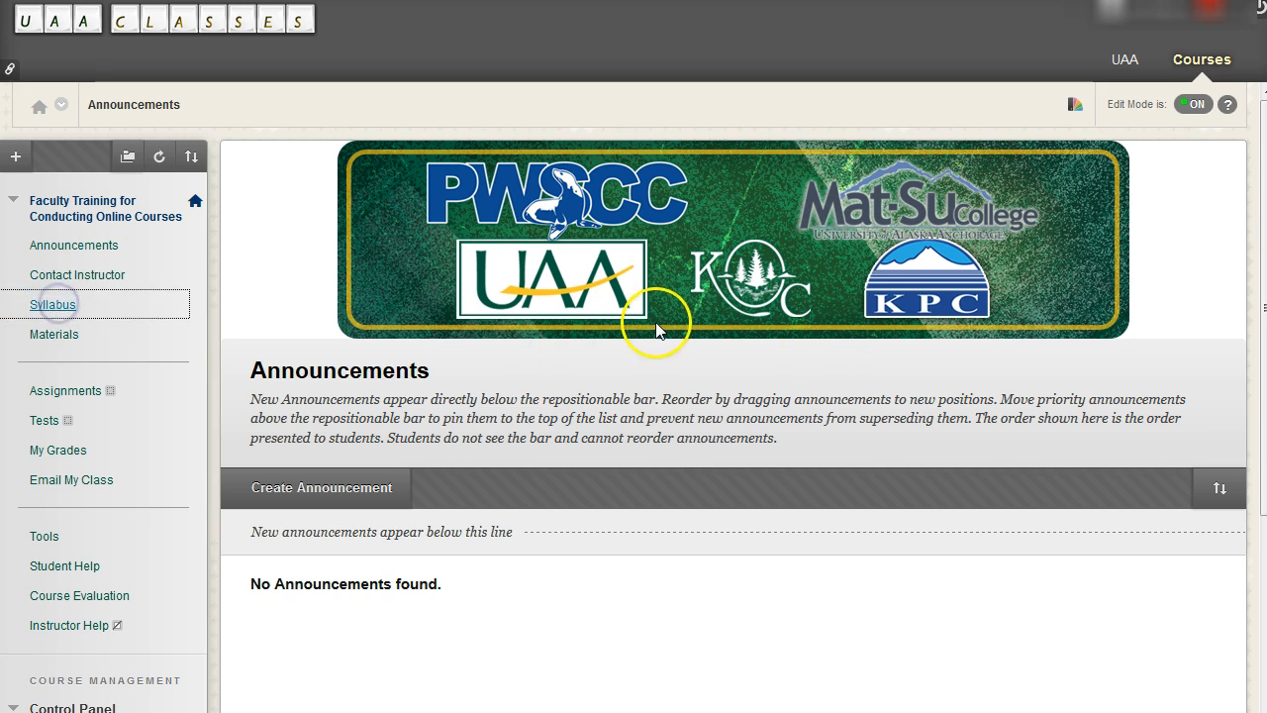
scroll(863, 396, down, 6)
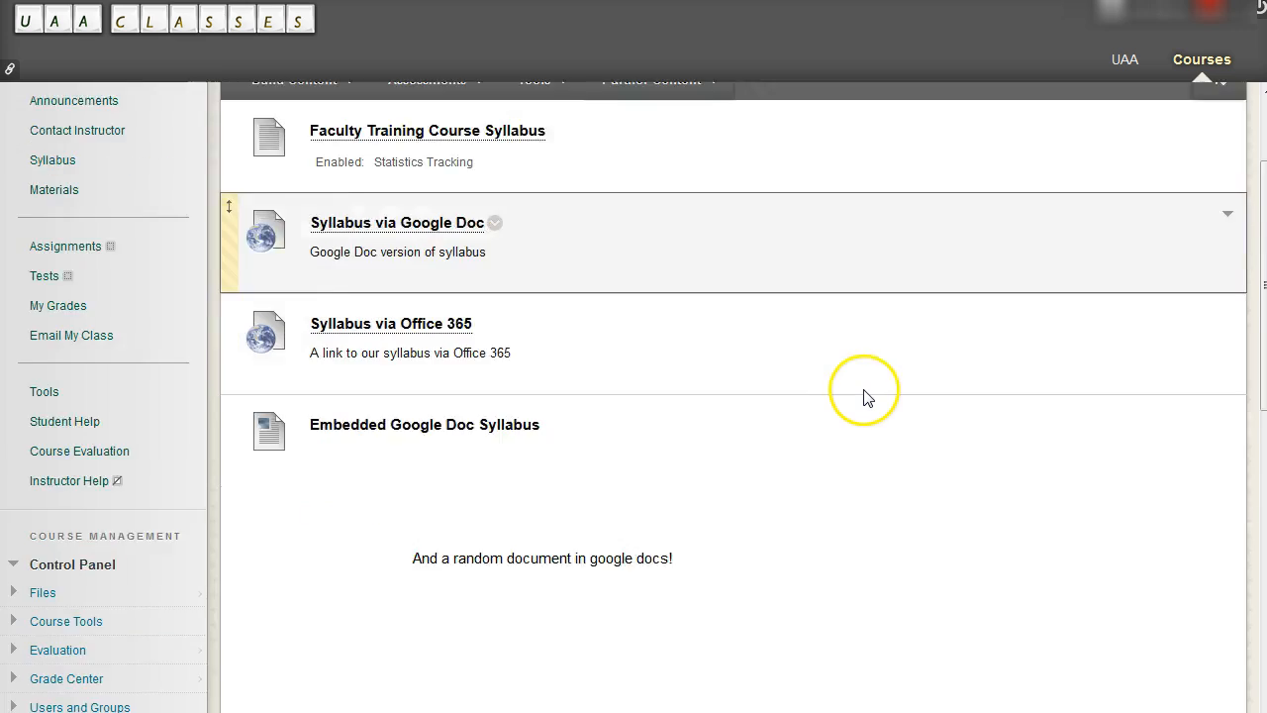
scroll(730, 336, down, 5)
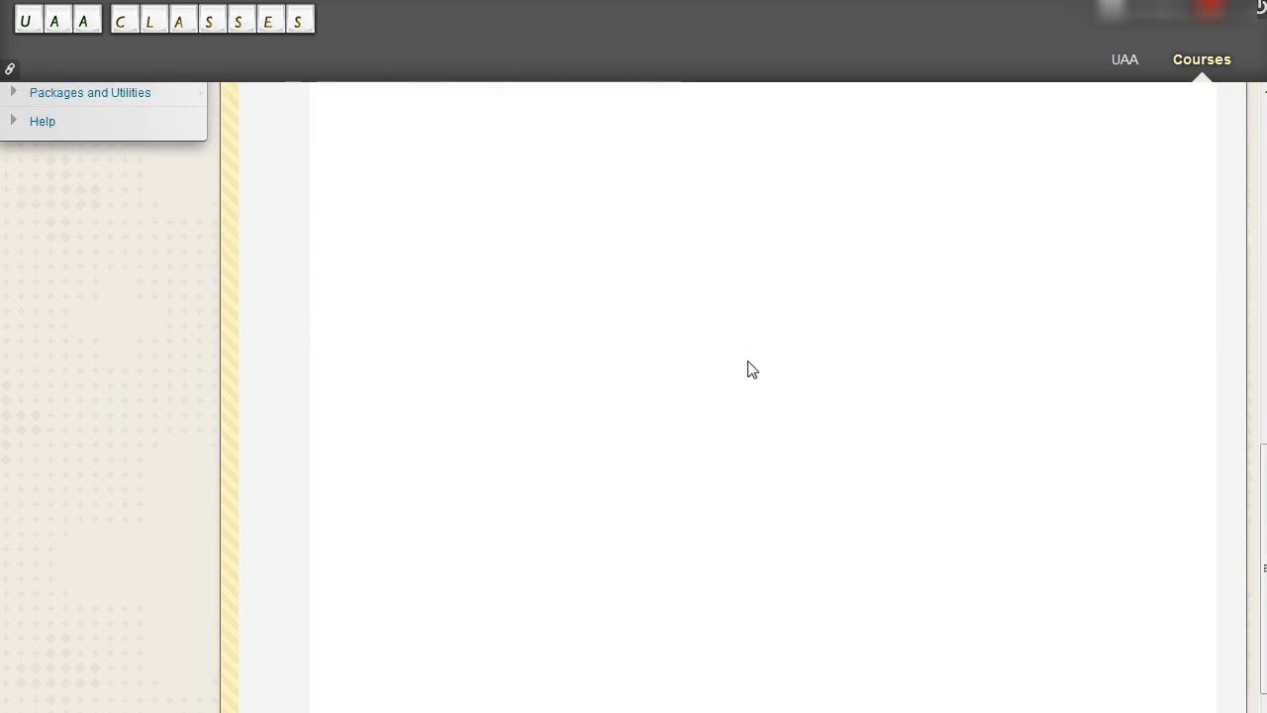
click(759, 370)
scroll(763, 378, up, 10)
scroll(767, 382, down, 2)
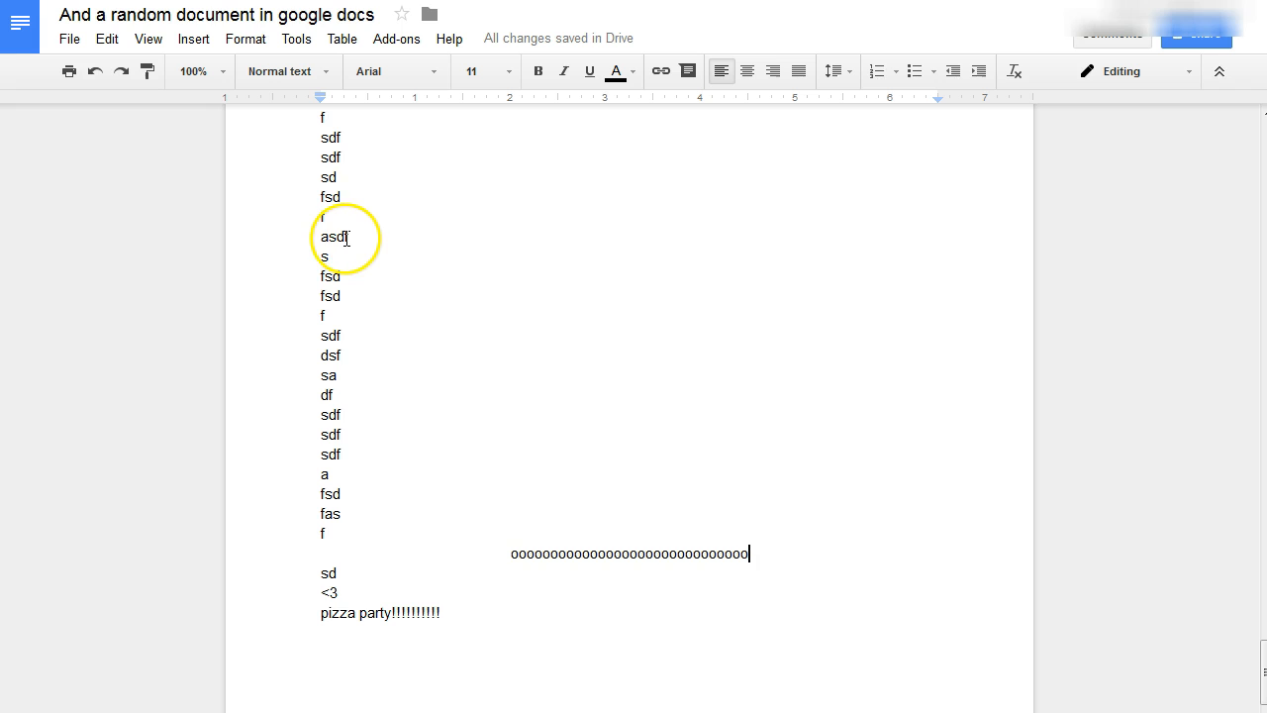
- In the Google Doc, highlight the closing lines down through "pizza party!!!!!!!!!!" to review the end of the document
drag(347, 239, 600, 622)
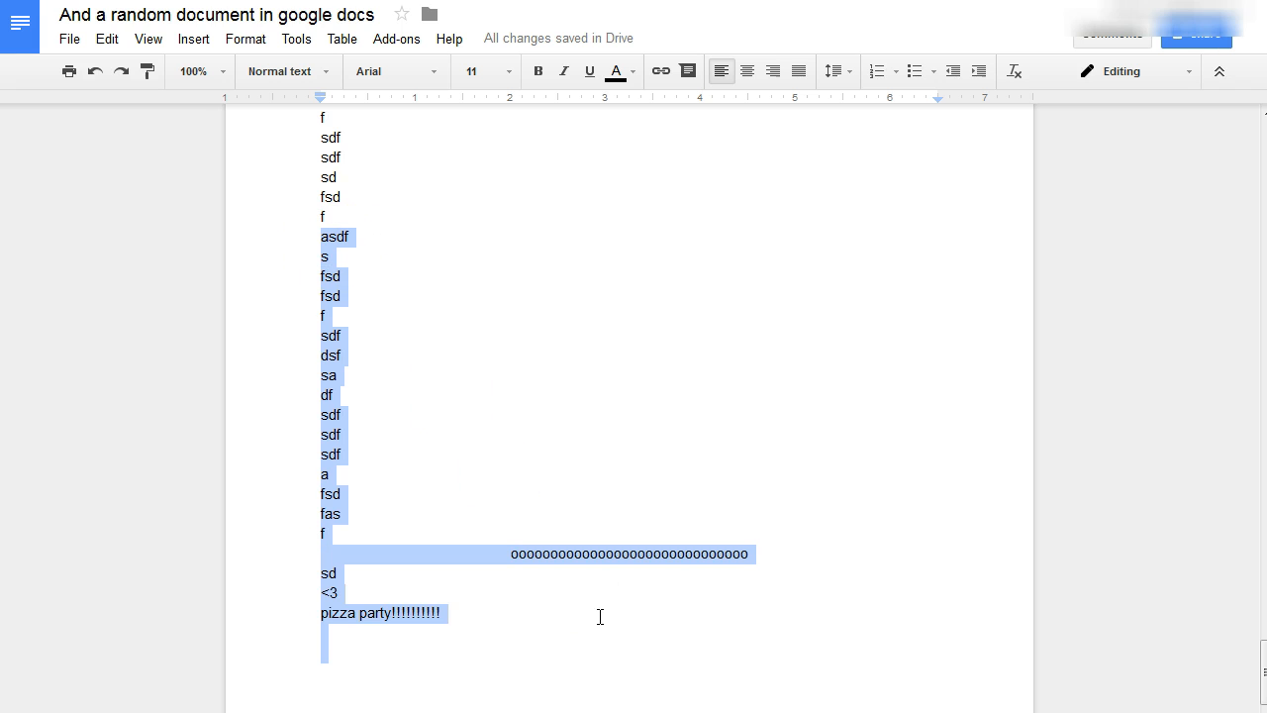
click(599, 617)
click(320, 342)
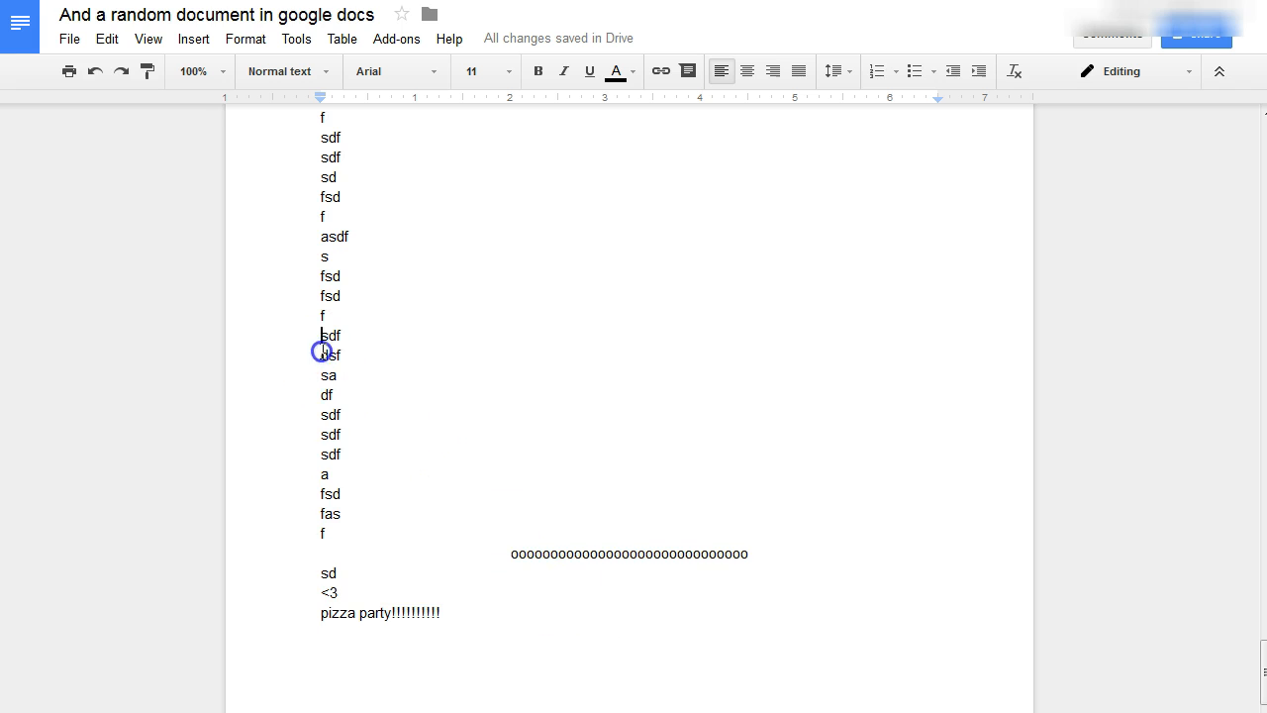
shift+click(499, 660)
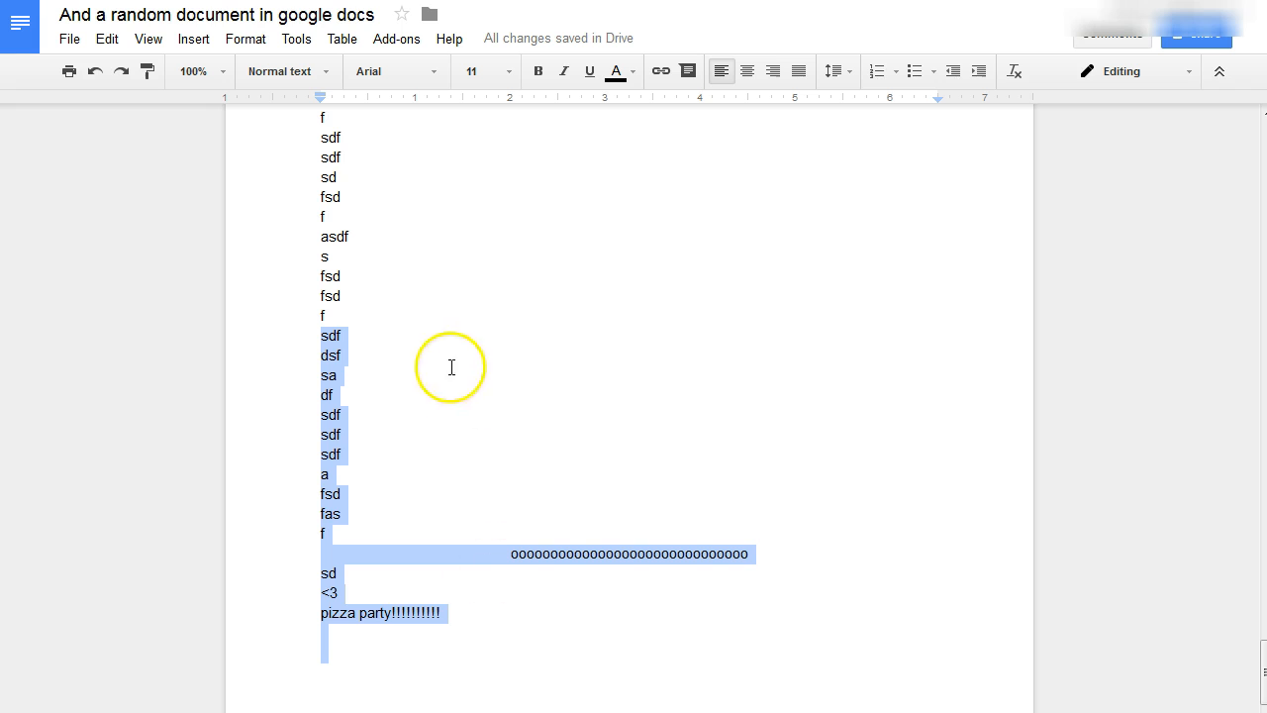
click(321, 338)
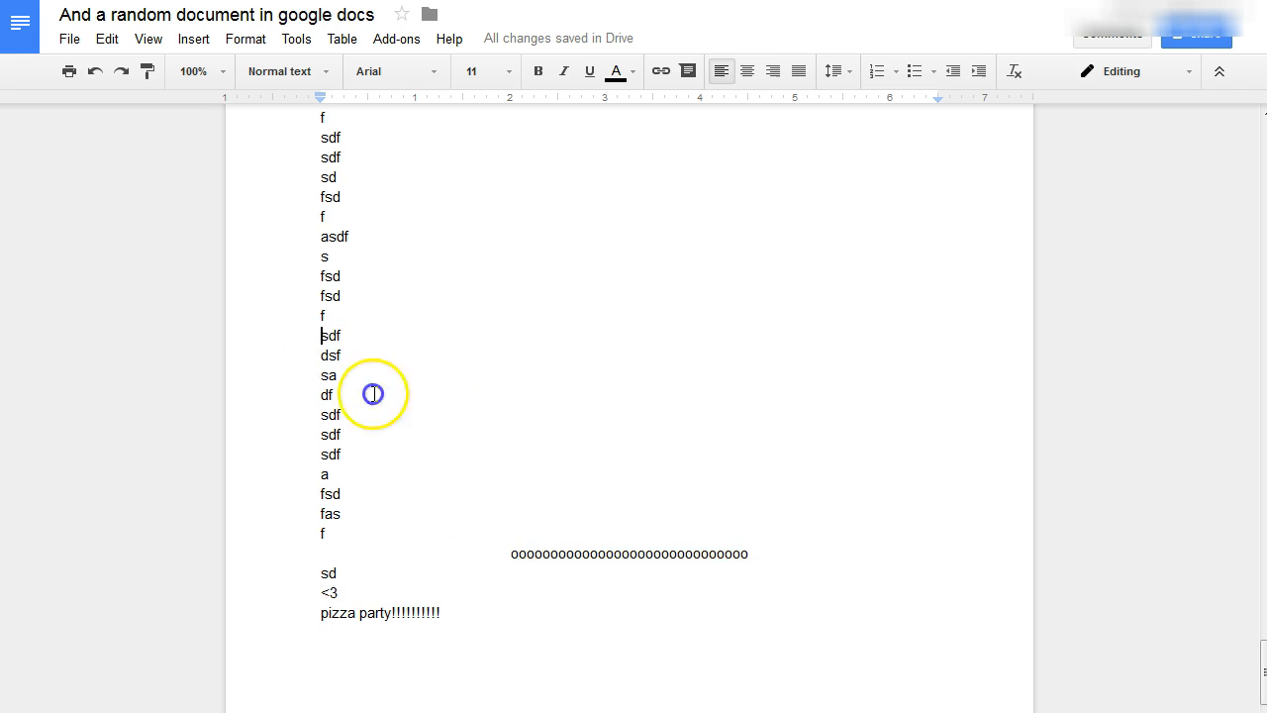
shift+click(567, 641)
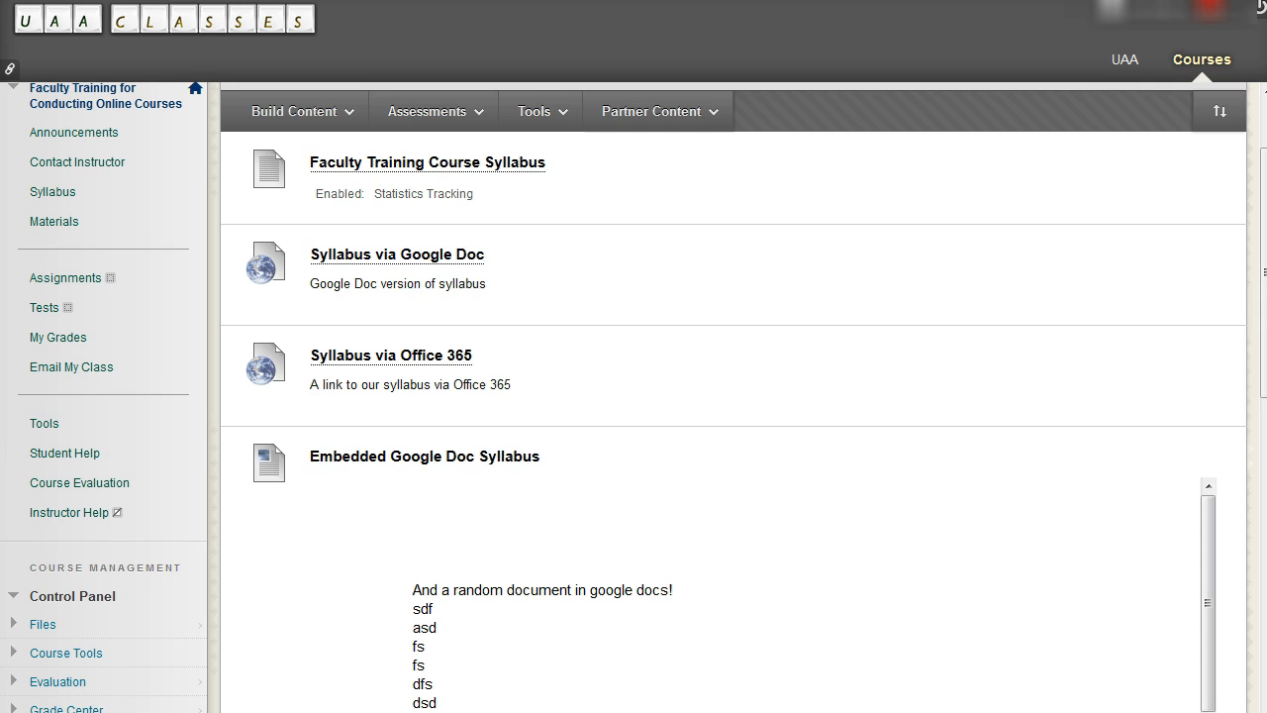
- Back in Blackboard, open the Embedded Google Doc Syllabus item for editing and bring up its text's HTML code view
scroll(693, 410, down, 2)
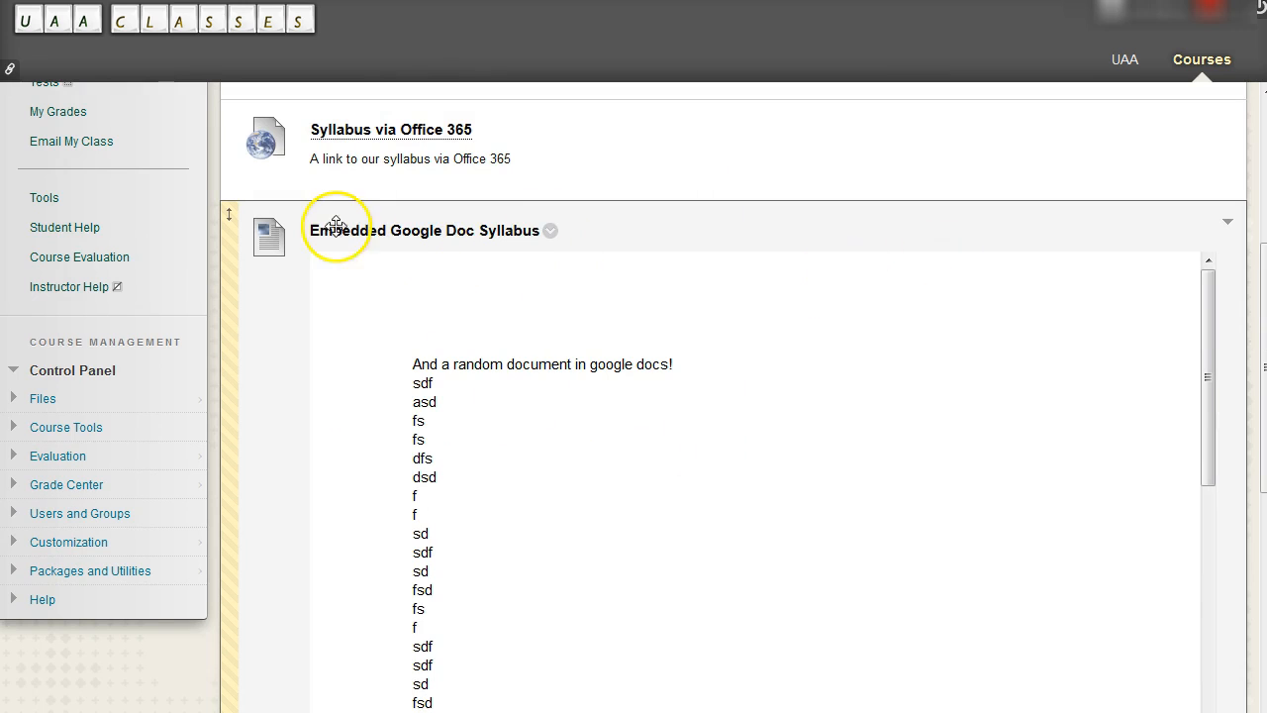
click(551, 231)
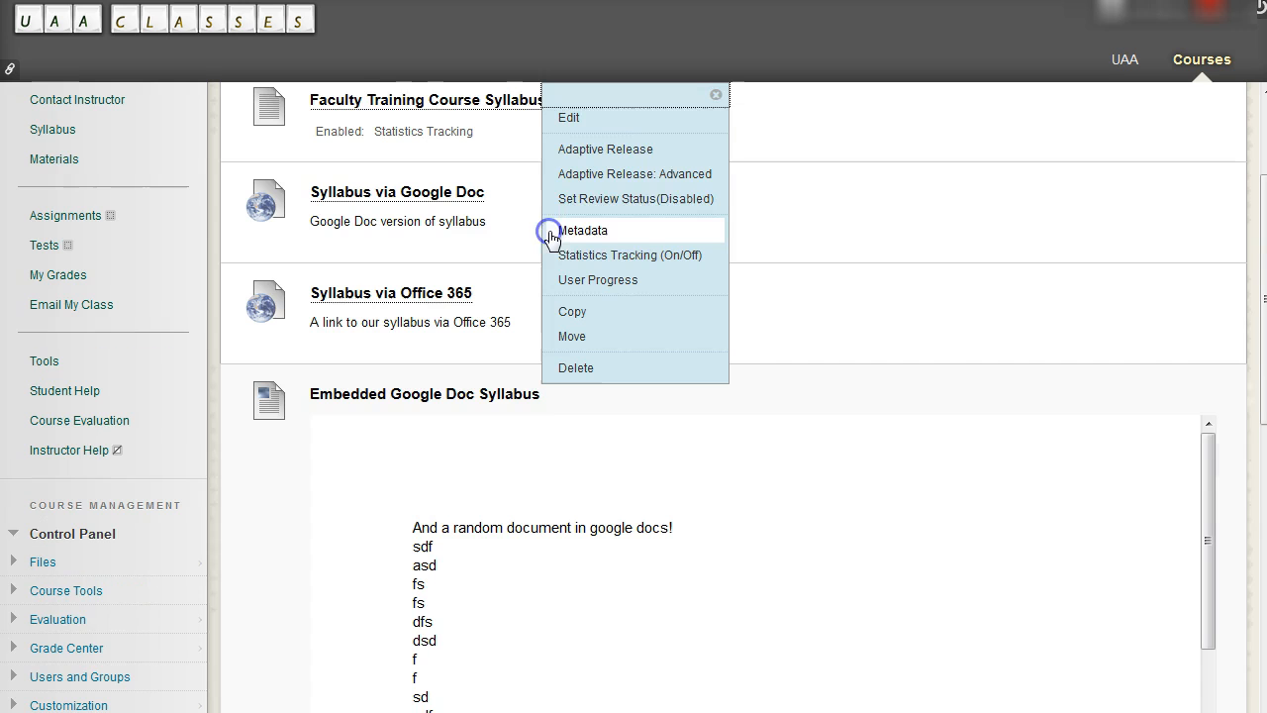
click(600, 121)
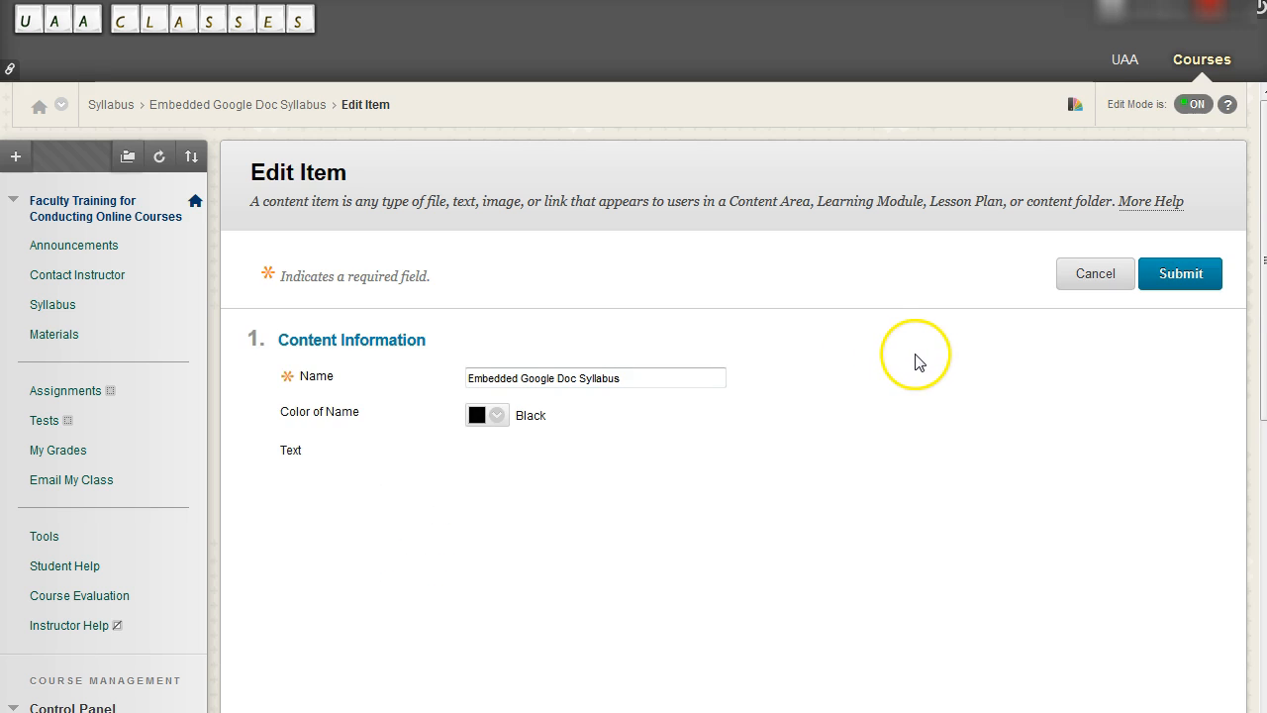
scroll(891, 357, down, 1)
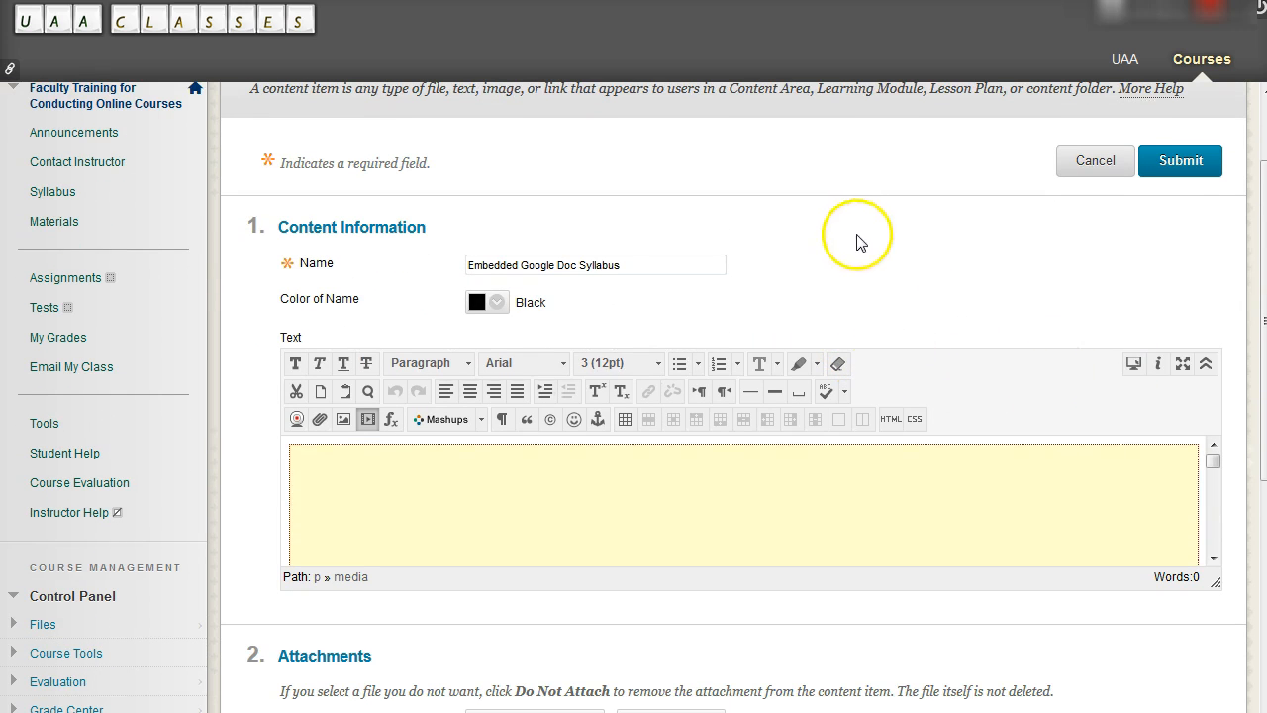
click(901, 424)
drag(291, 157, 947, 198)
click(797, 190)
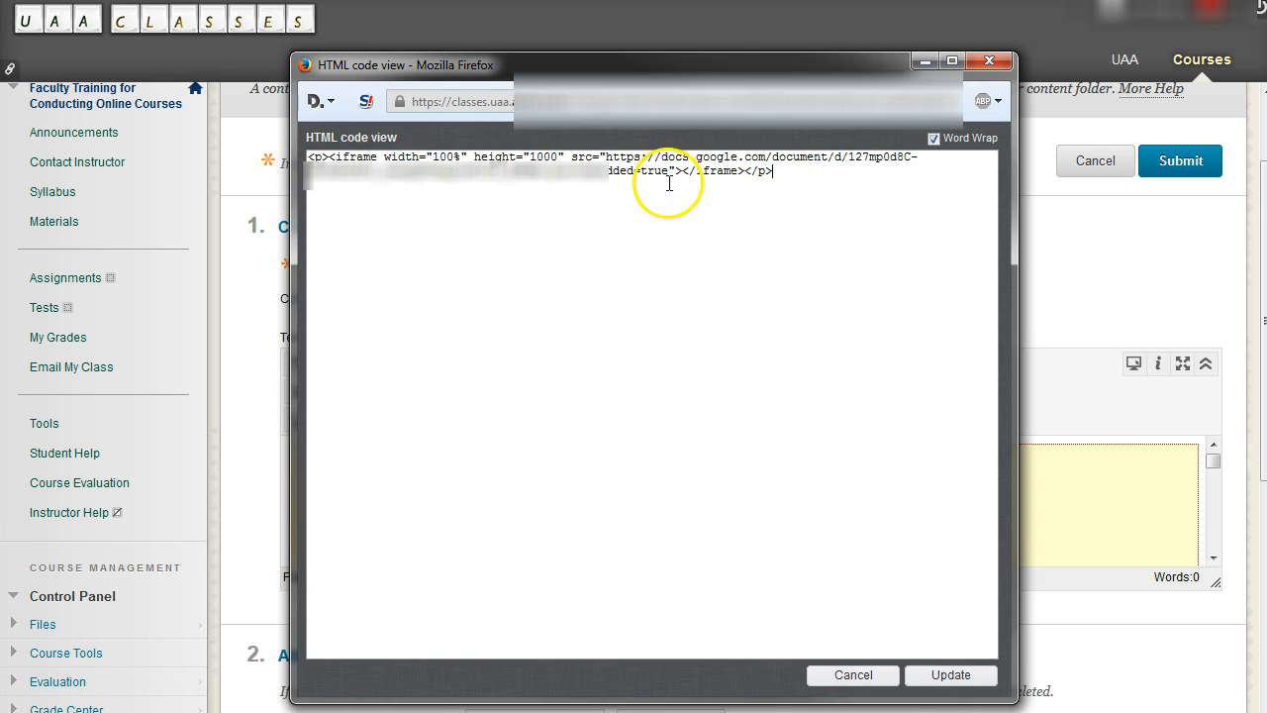
- Delete and retype the final "e" of "true" at the end of the iframe's source address, and update the item's text
click(669, 171)
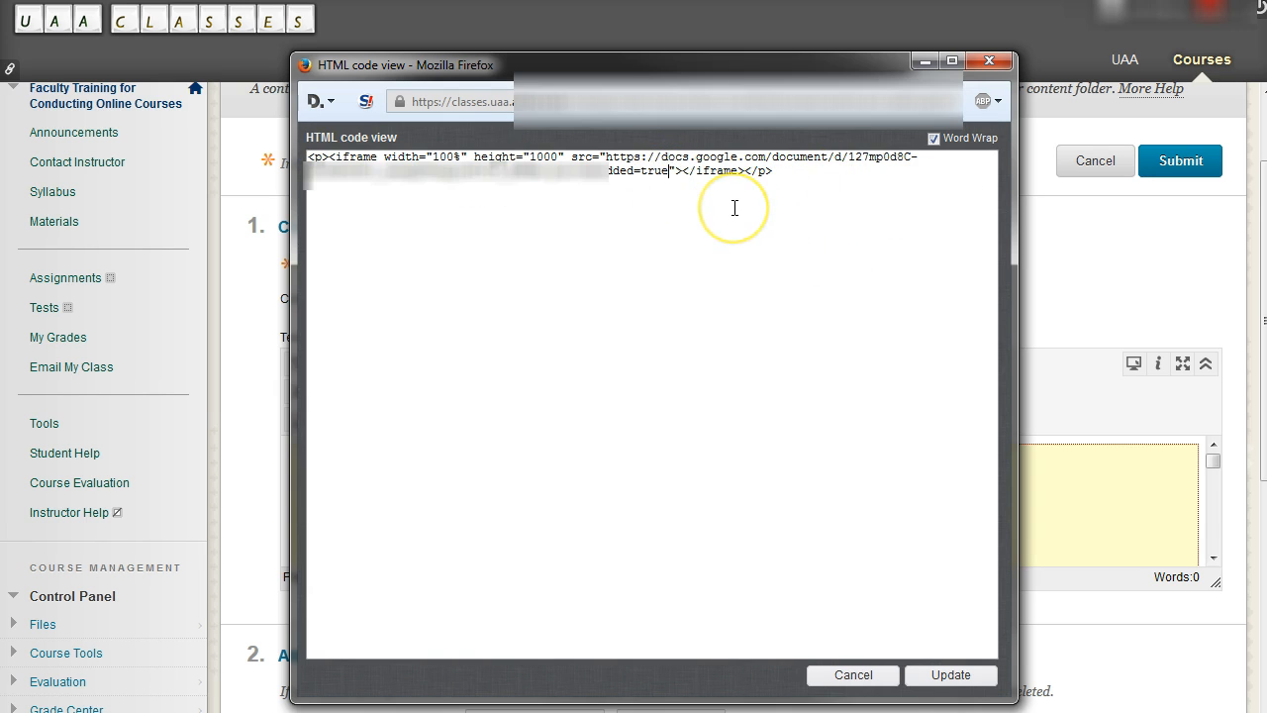
key(BackSpace)
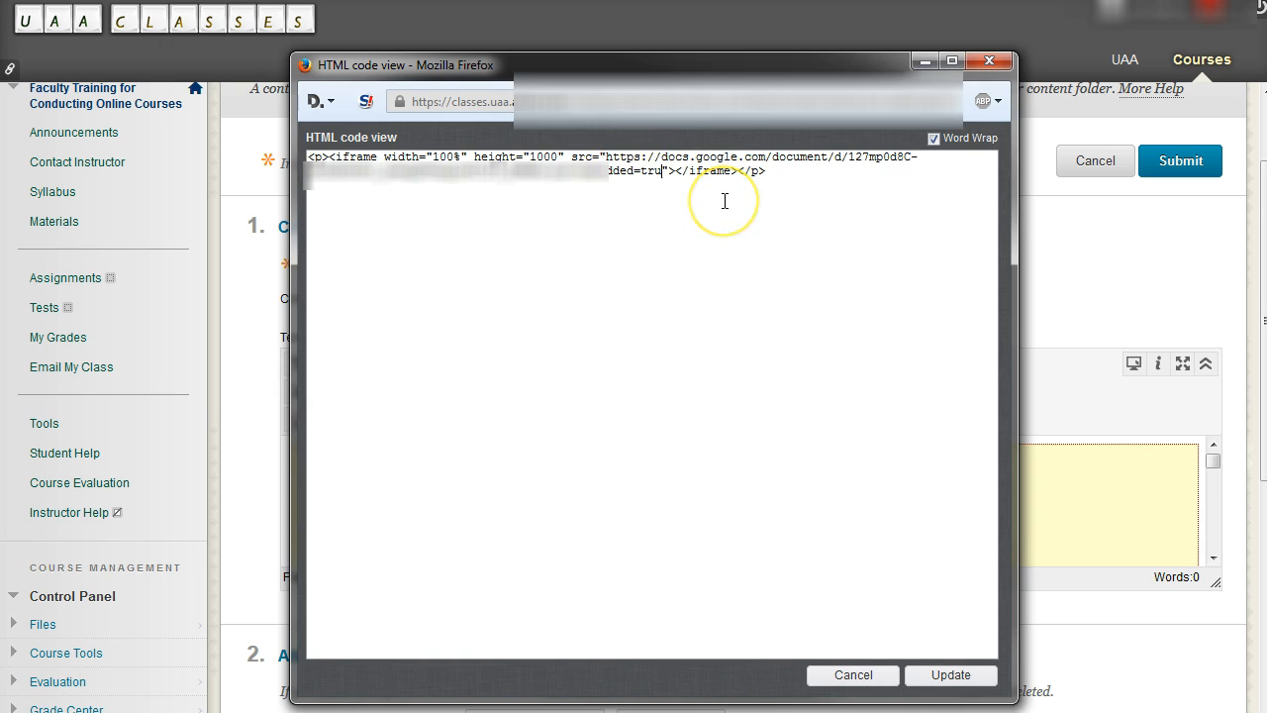
text(e)
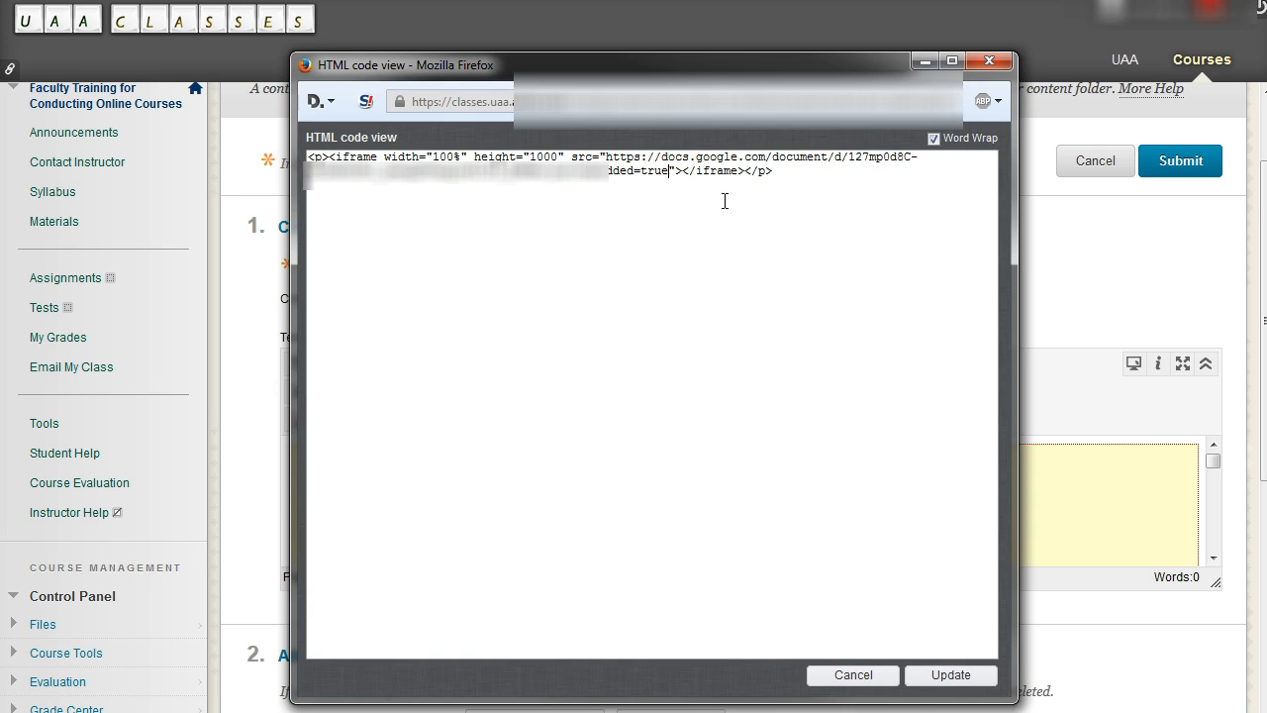
click(955, 679)
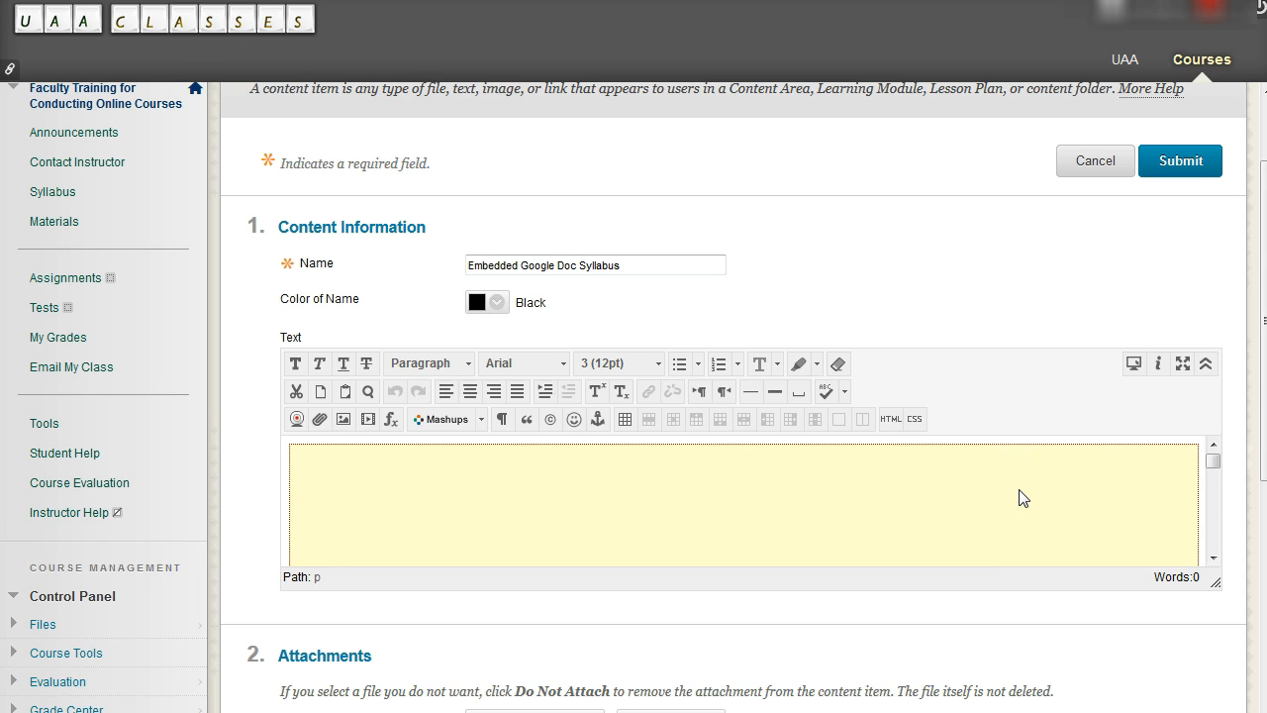
- Submit the edited item and examine the embedded document through to its closing lines in the Syllabus area
click(1173, 169)
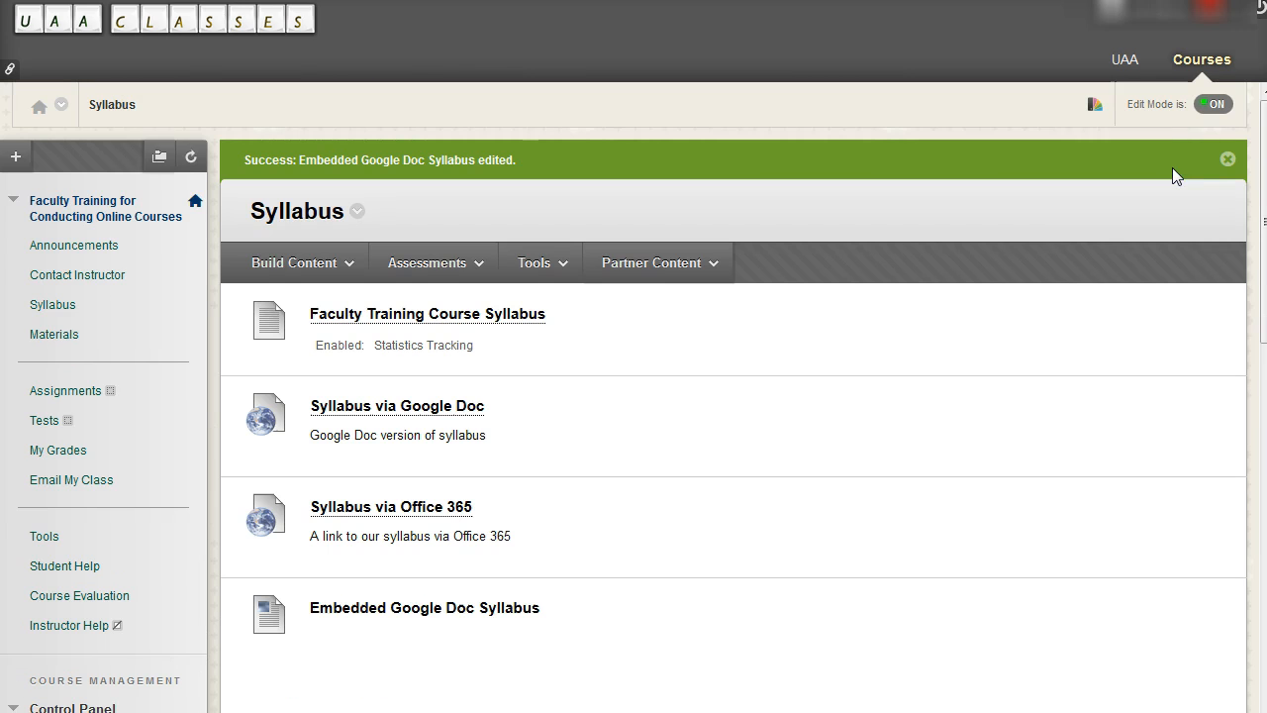
scroll(1014, 315, down, 3)
scroll(1015, 315, down, 3)
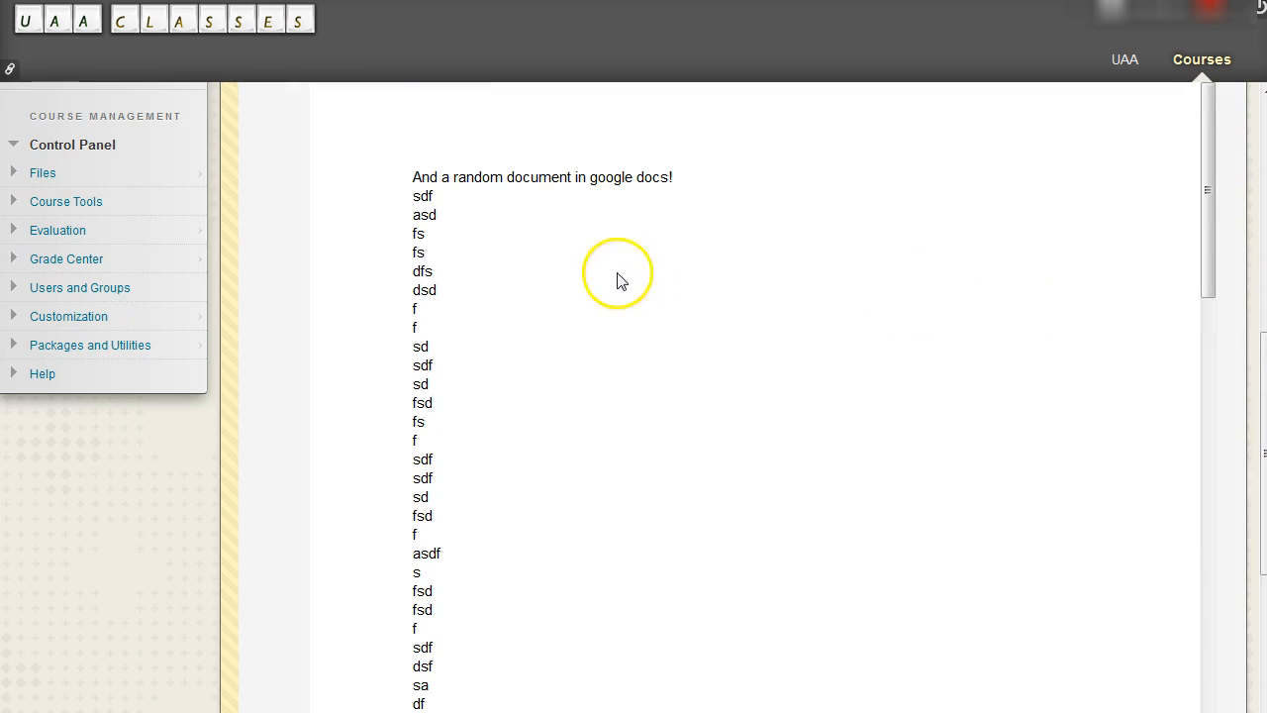
drag(1212, 241, 1216, 525)
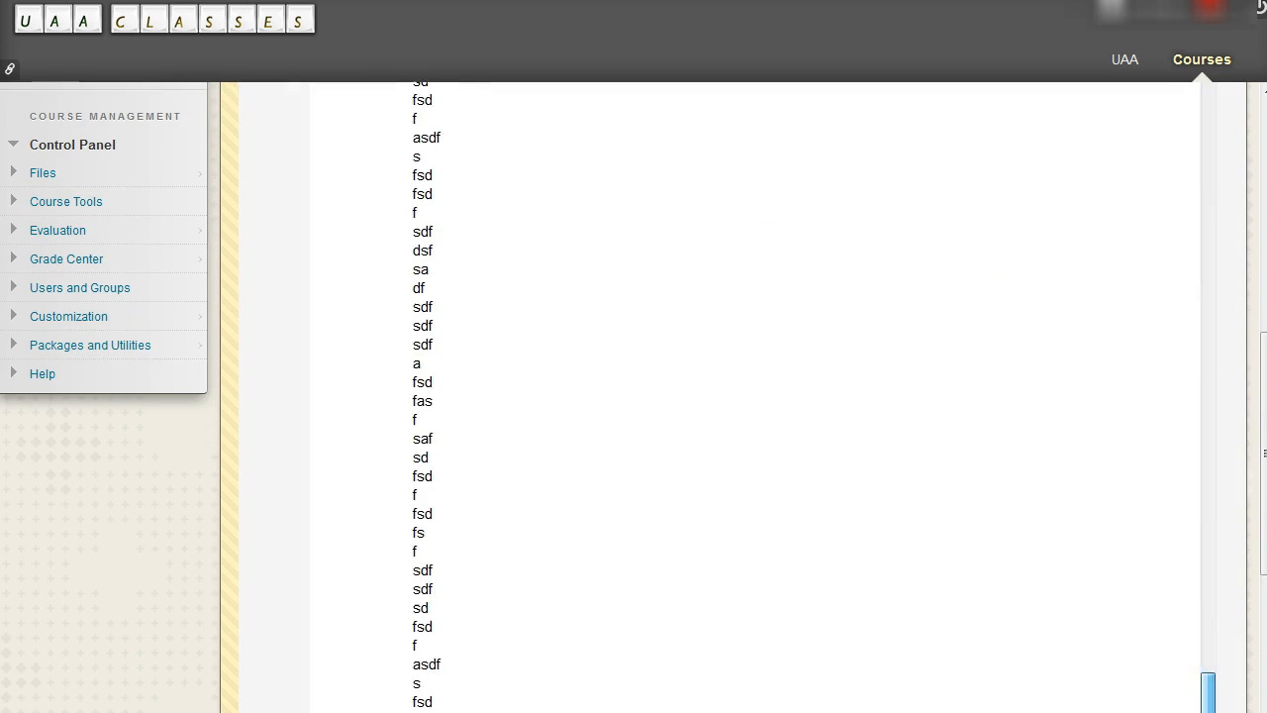
scroll(908, 340, down, 1)
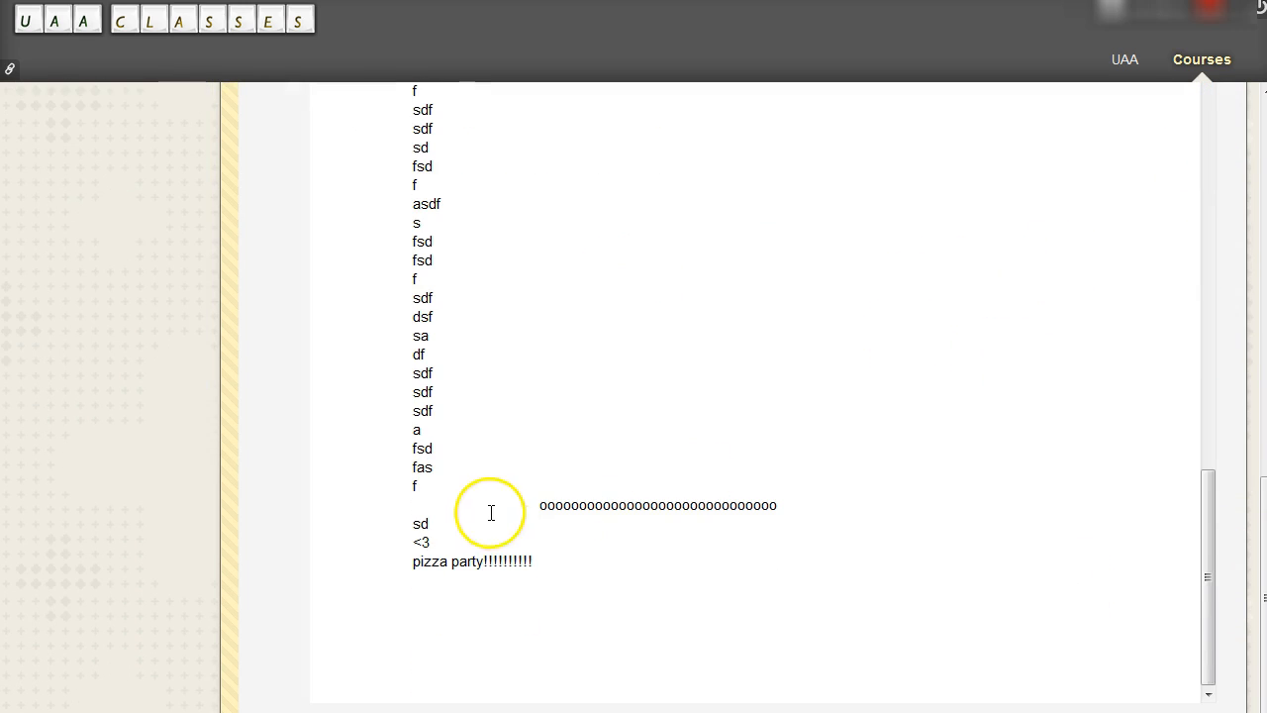
drag(445, 501, 602, 560)
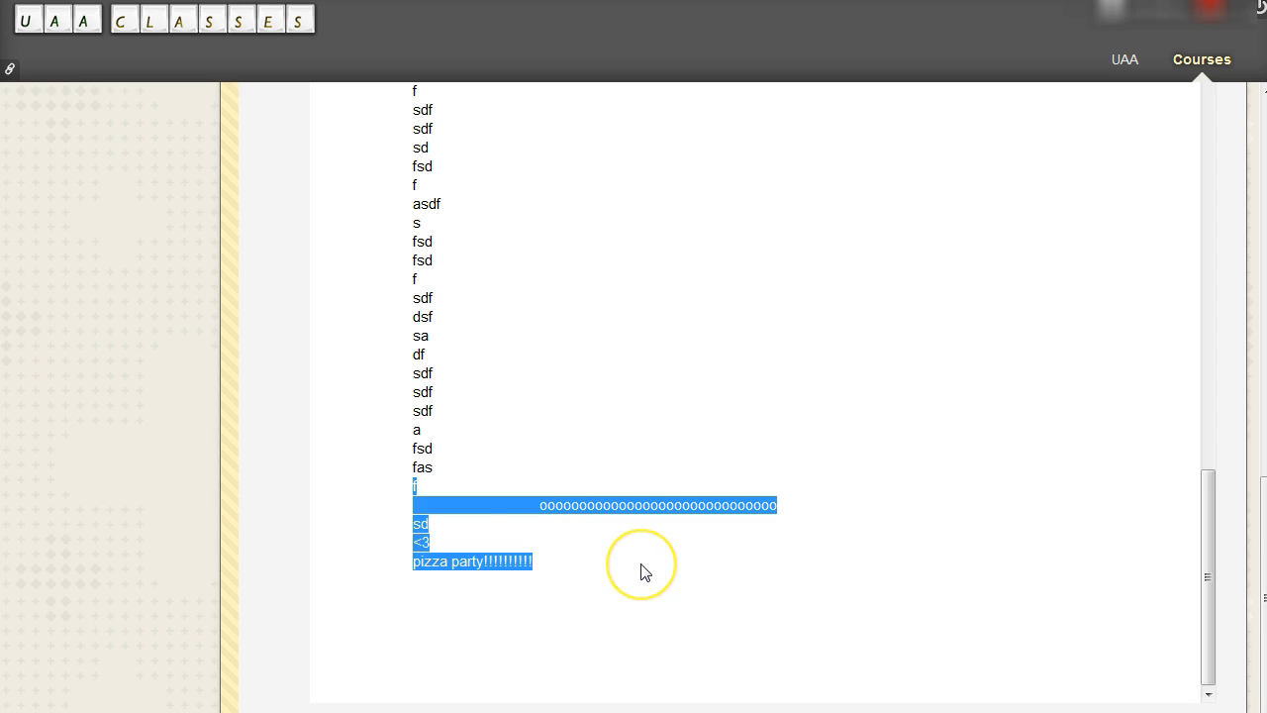
click(641, 573)
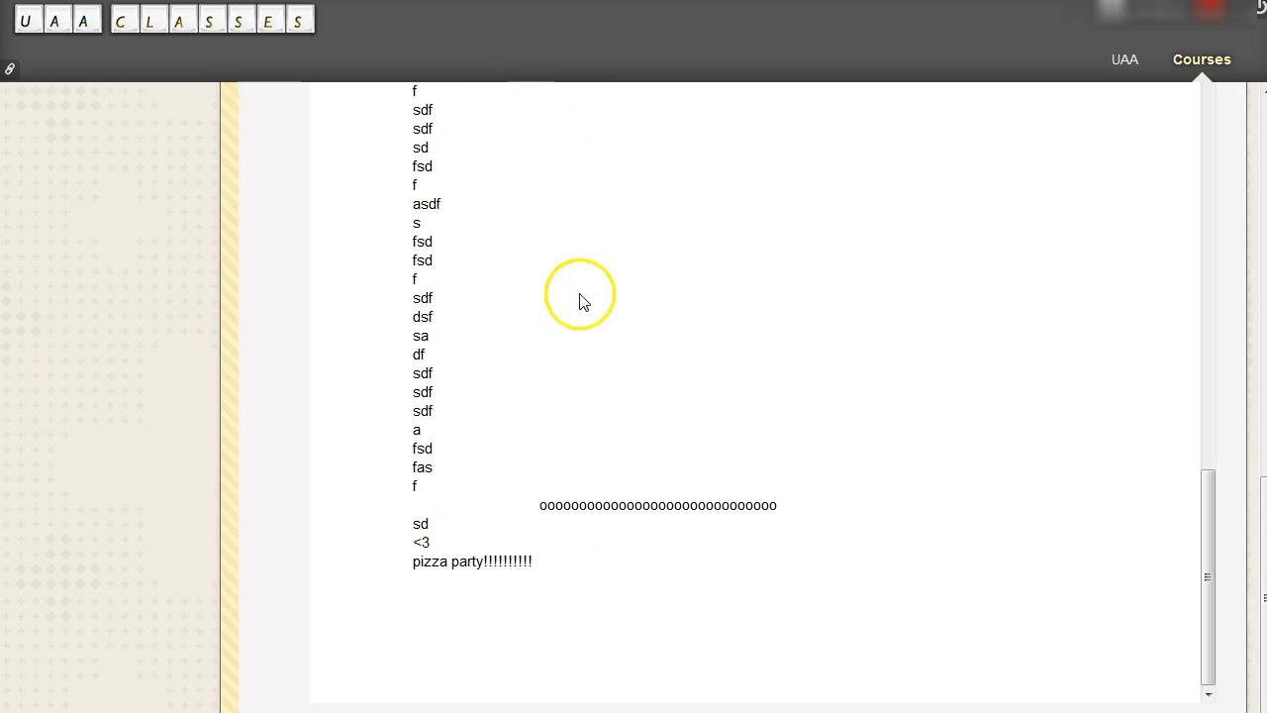
- Look back over the embedded document from its end to its beginning within the Syllabus content list
scroll(581, 297, up, 8)
scroll(559, 510, up, 5)
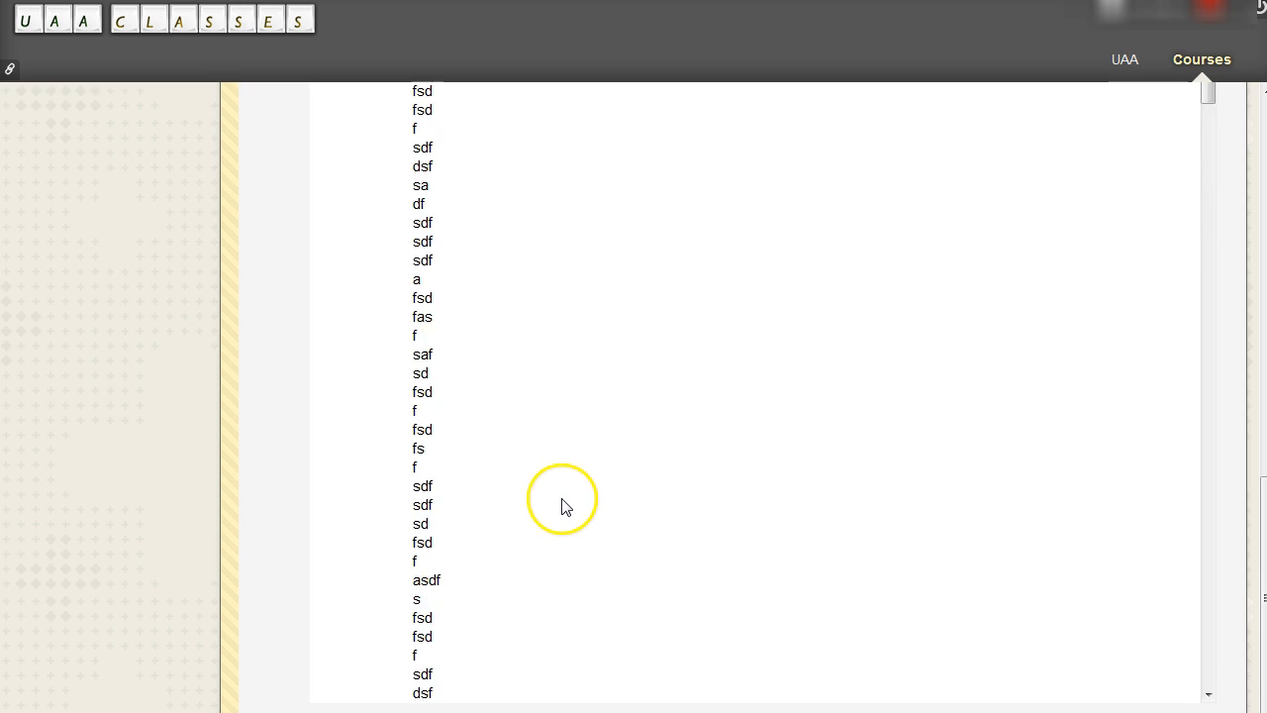
scroll(571, 508, up, 10)
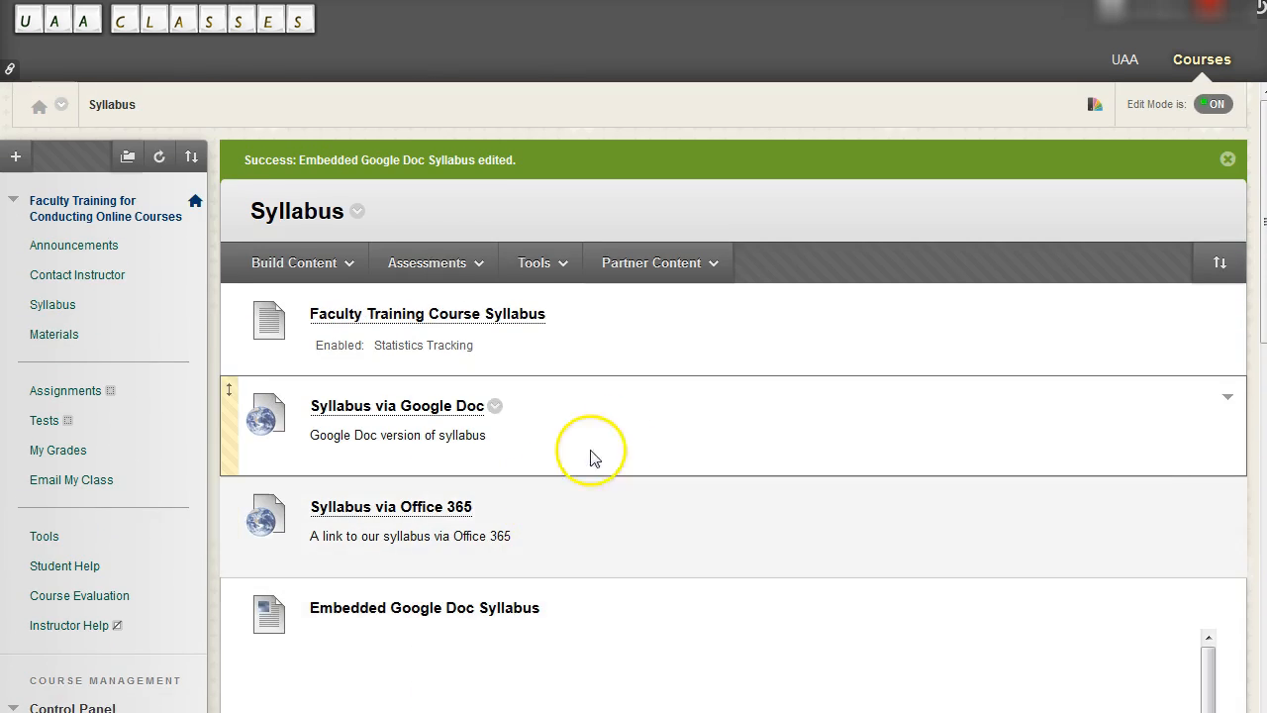
scroll(588, 452, down, 5)
scroll(542, 252, up, 2)
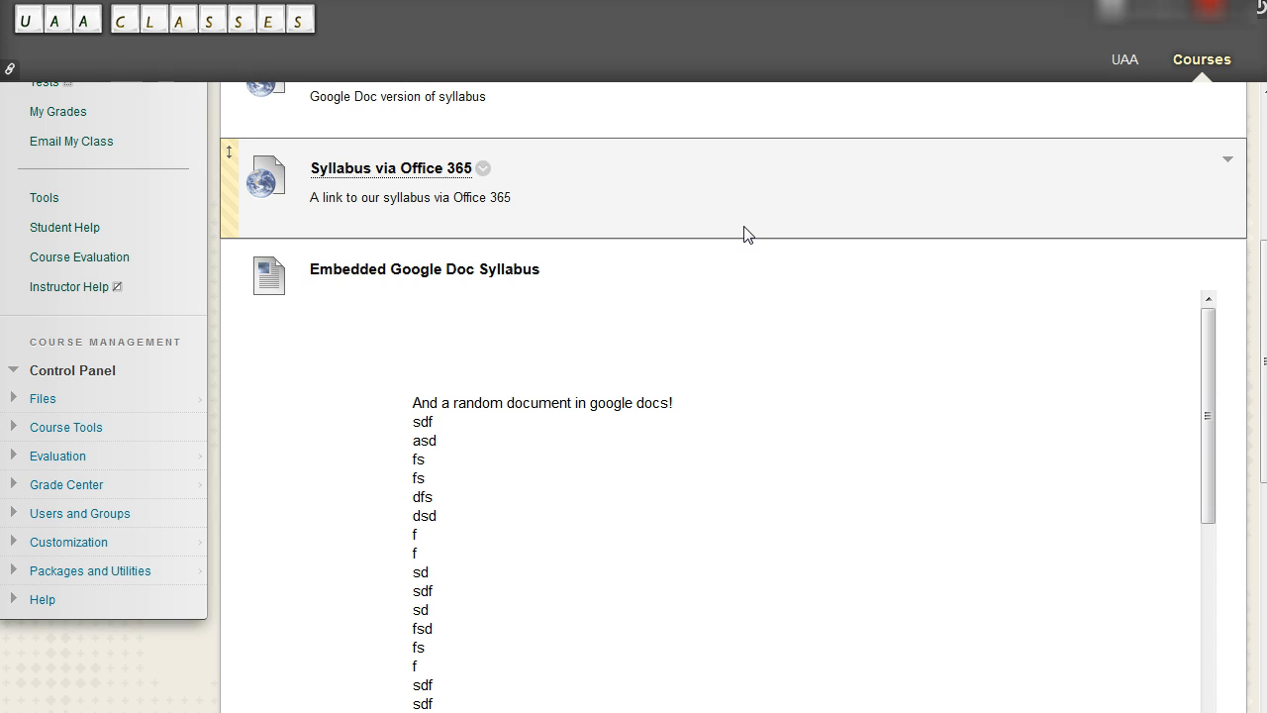
click(742, 209)
click(844, 14)
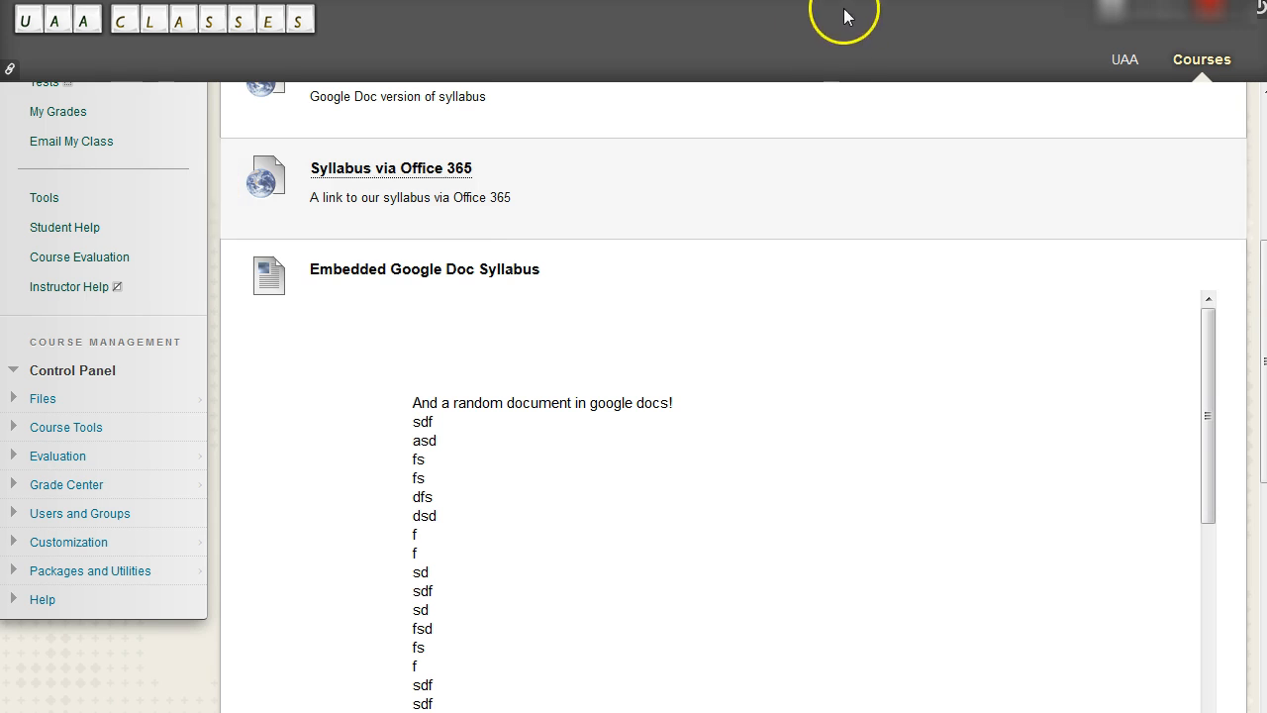